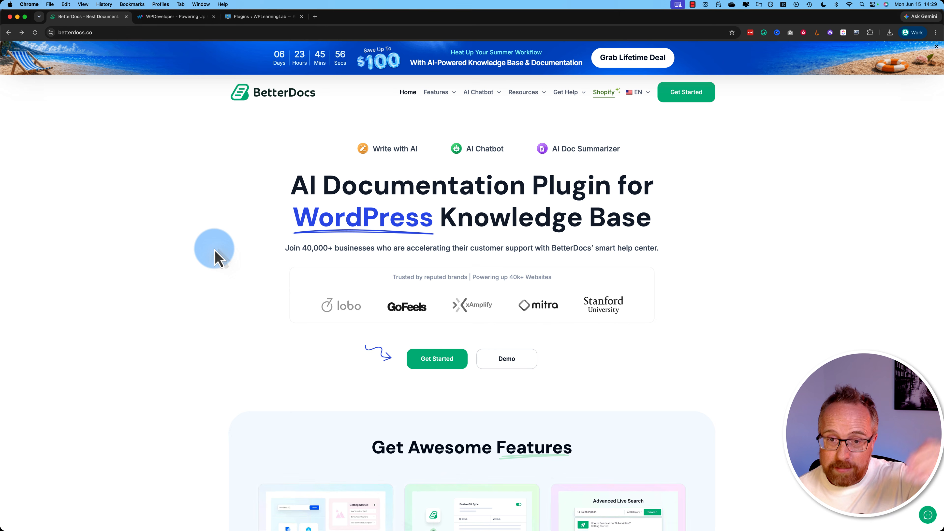
# - View the AI Chatbot page on the BetterDocs site and review the purchased BetterDocs products in the WPDeveloper account
pyautogui.click(484, 97)
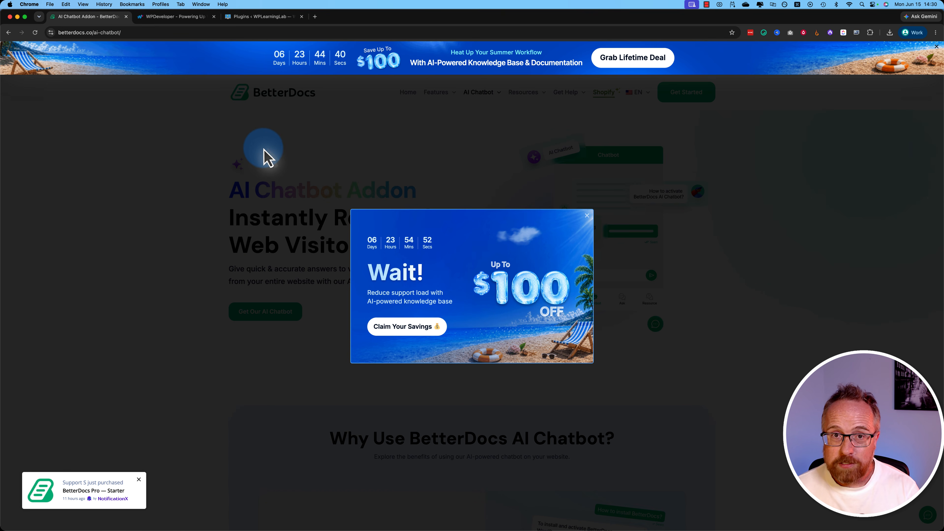
pyautogui.click(163, 18)
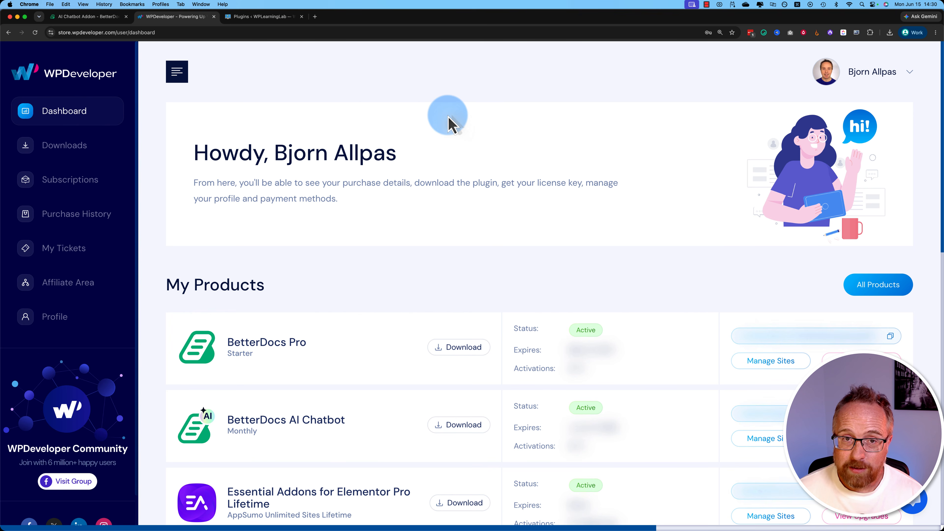
pyautogui.scroll(-3, 461, 265)
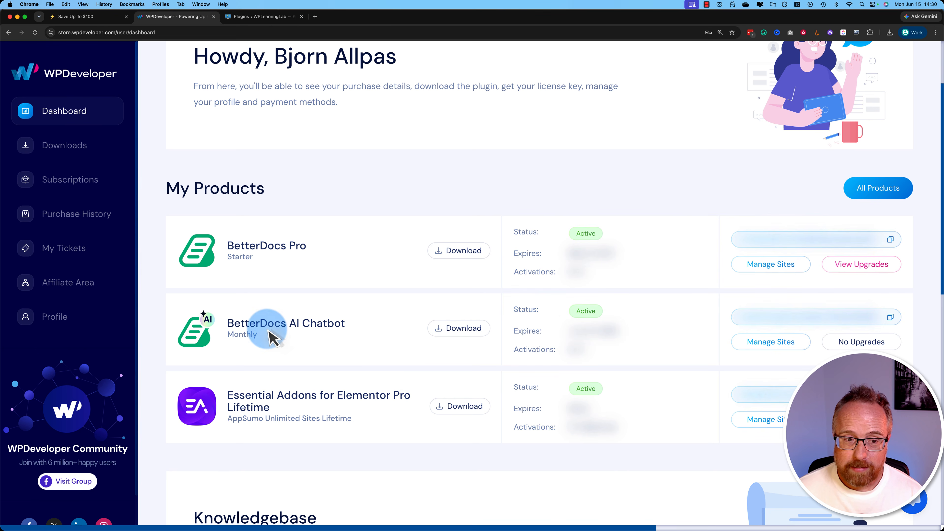
pyautogui.tripleClick(248, 407)
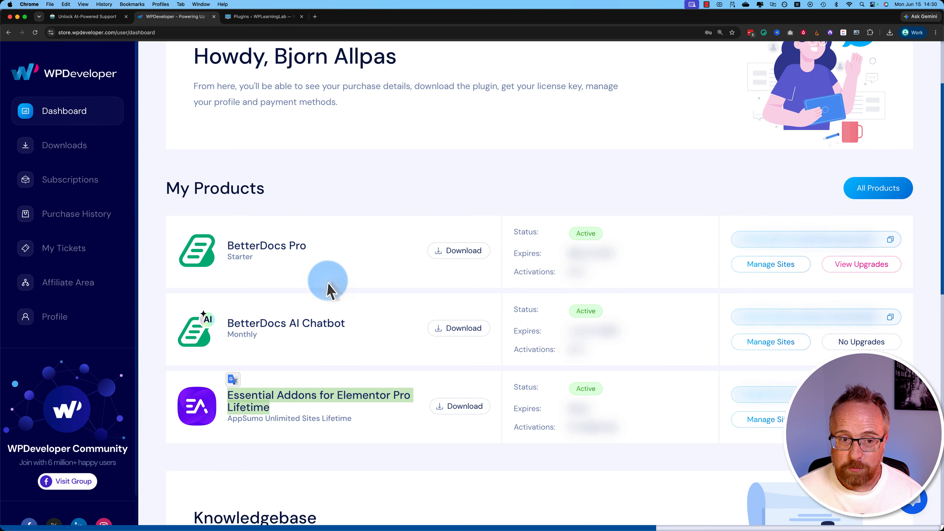
pyautogui.click(312, 277)
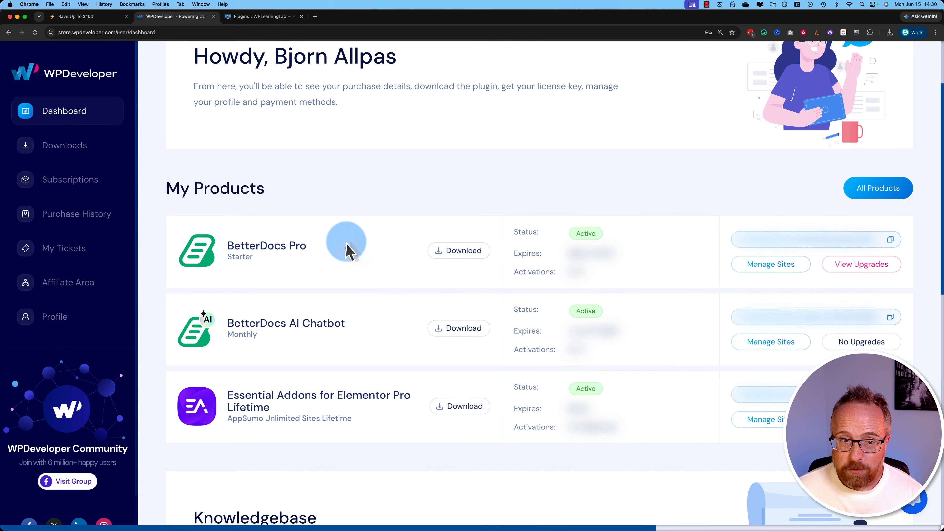
pyautogui.moveTo(244, 323); pyautogui.dragTo(343, 326)
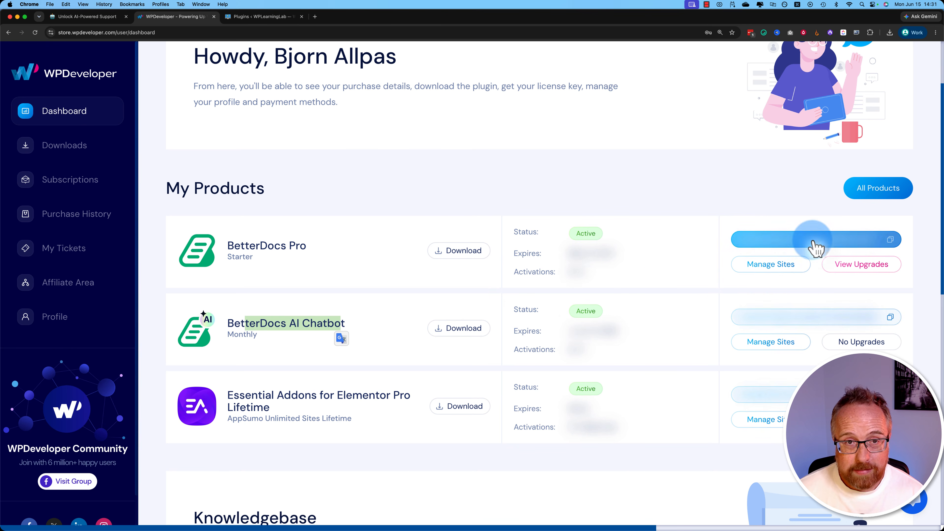
# - Install and activate the BetterDocs Pro plugin on the WordPress site by uploading the downloaded betterdocs-pro.3.9.0.zip
pyautogui.click(273, 19)
pyautogui.moveTo(300, 62)
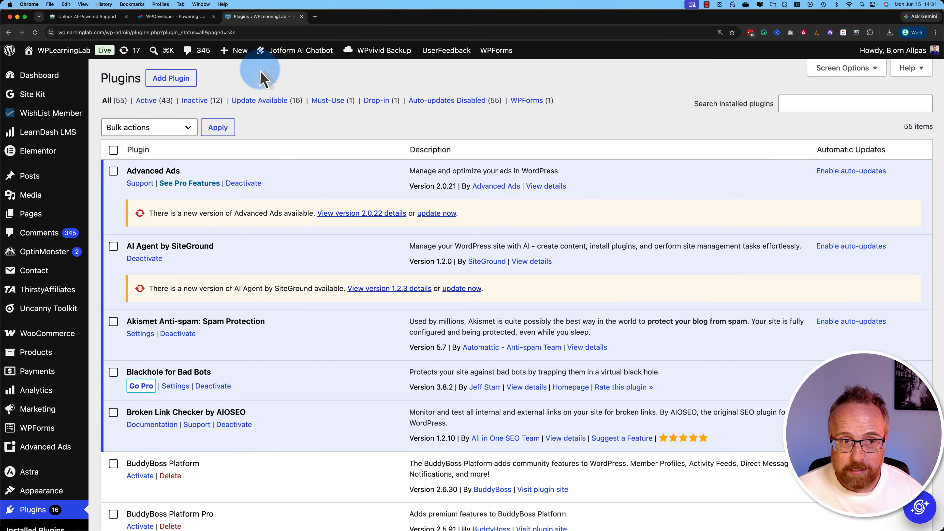
pyautogui.click(170, 81)
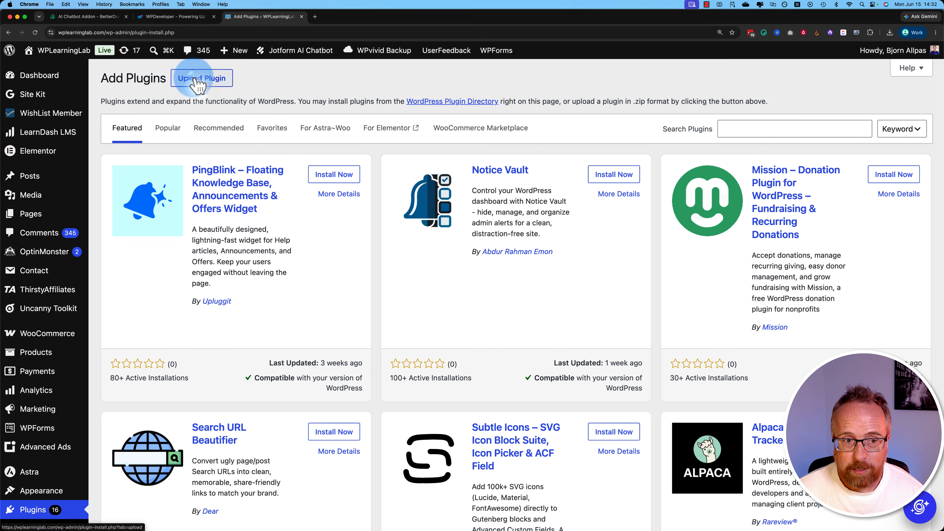
pyautogui.click(191, 78)
pyautogui.click(889, 33)
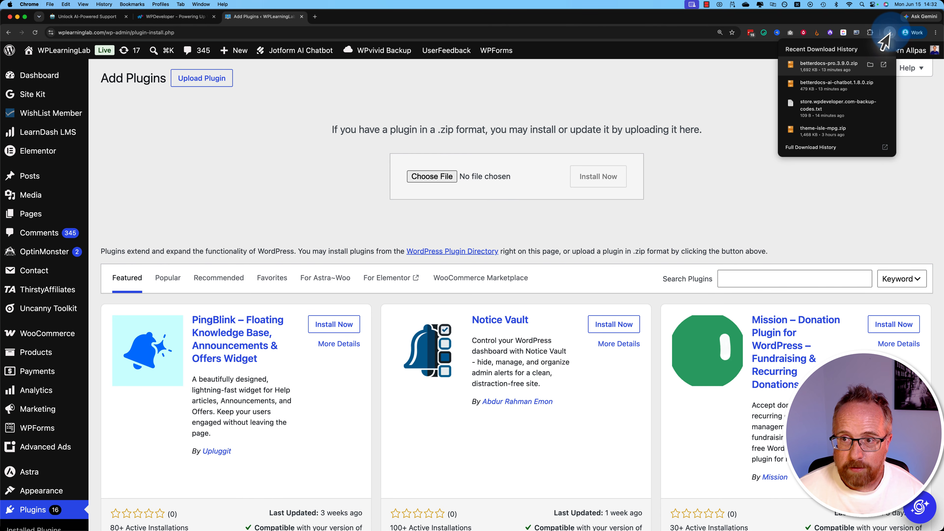
pyautogui.moveTo(829, 66); pyautogui.dragTo(480, 178)
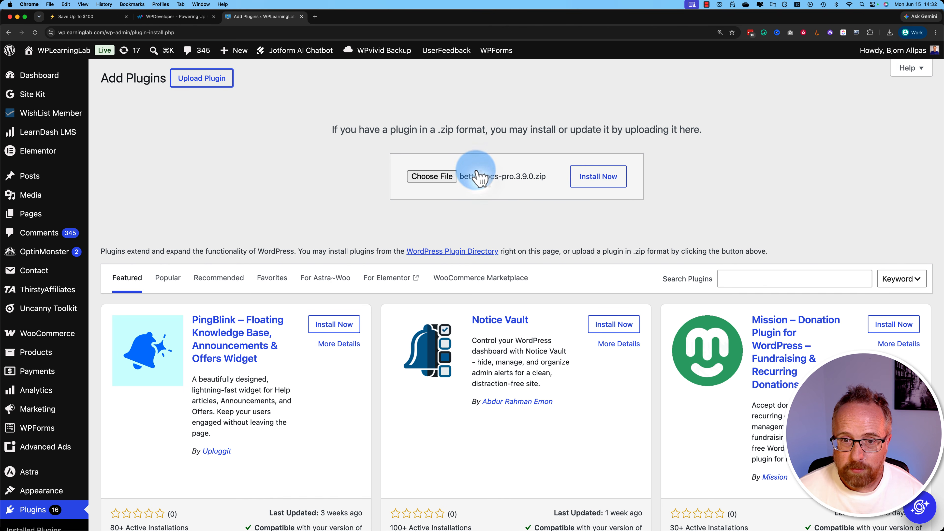
pyautogui.click(599, 177)
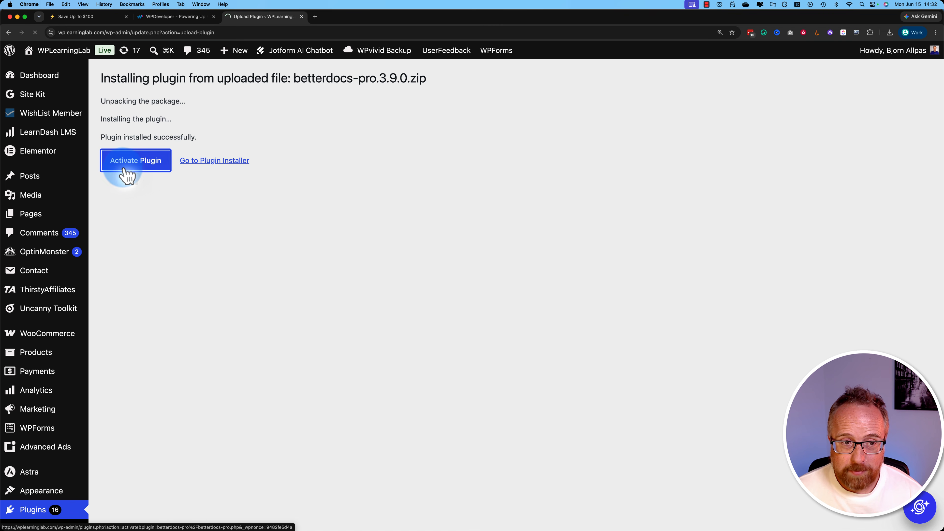
pyautogui.click(125, 168)
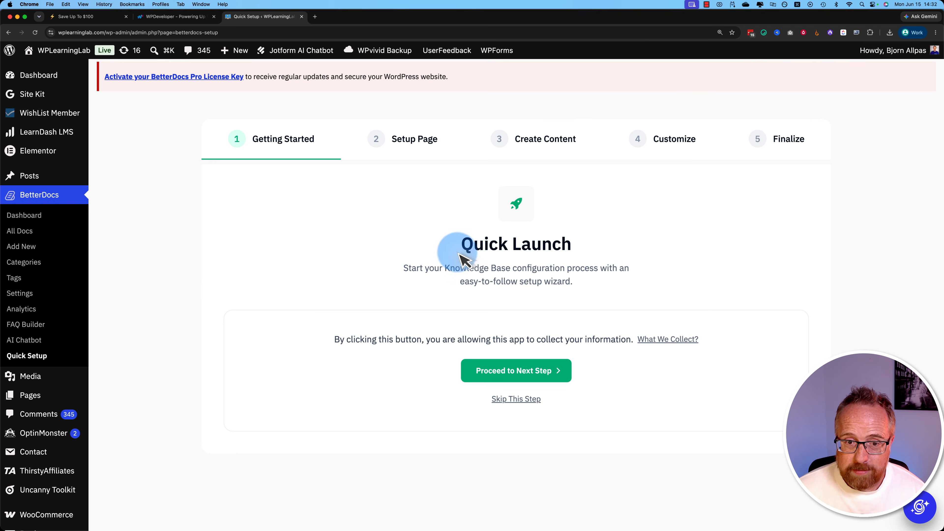
# - Start the BetterDocs Quick Launch wizard and proceed to the page setup stage
pyautogui.moveTo(450, 247); pyautogui.dragTo(599, 237)
pyautogui.click(604, 239)
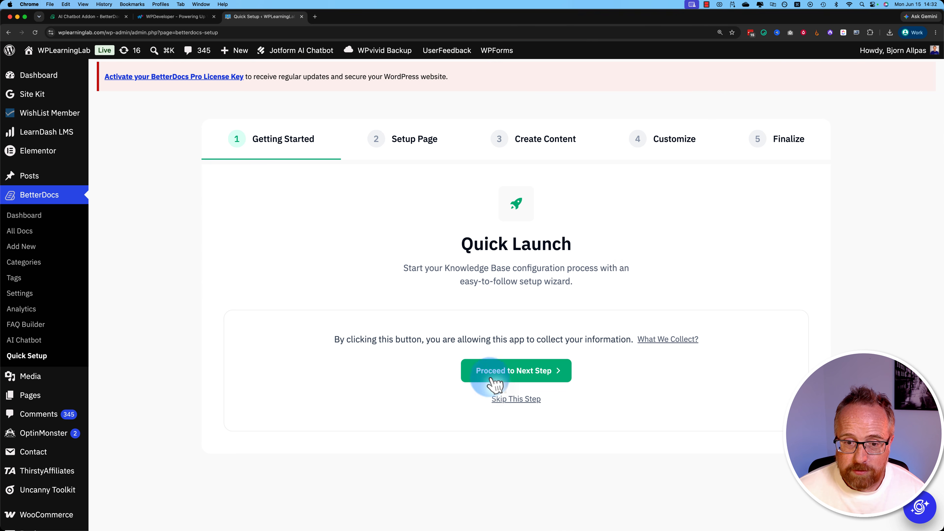
pyautogui.click(498, 371)
# - Set the documentation page title to "Documentation" in the page setup stage
pyautogui.scroll(-3, 465, 334)
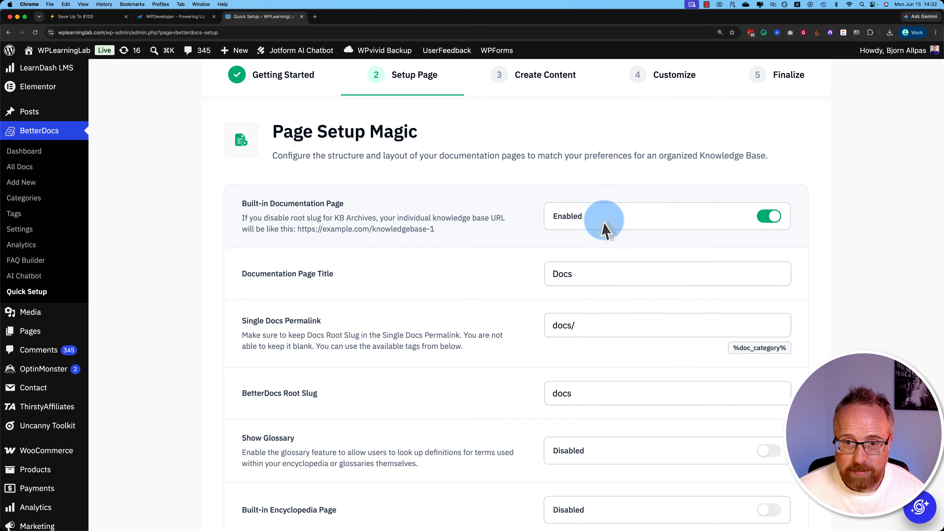
pyautogui.scroll(-5, 373, 270)
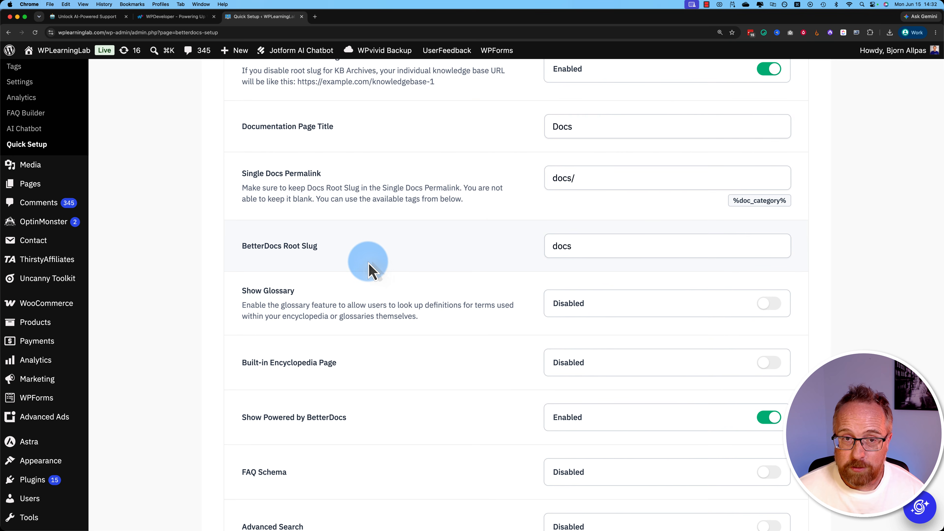
pyautogui.scroll(1, 370, 268)
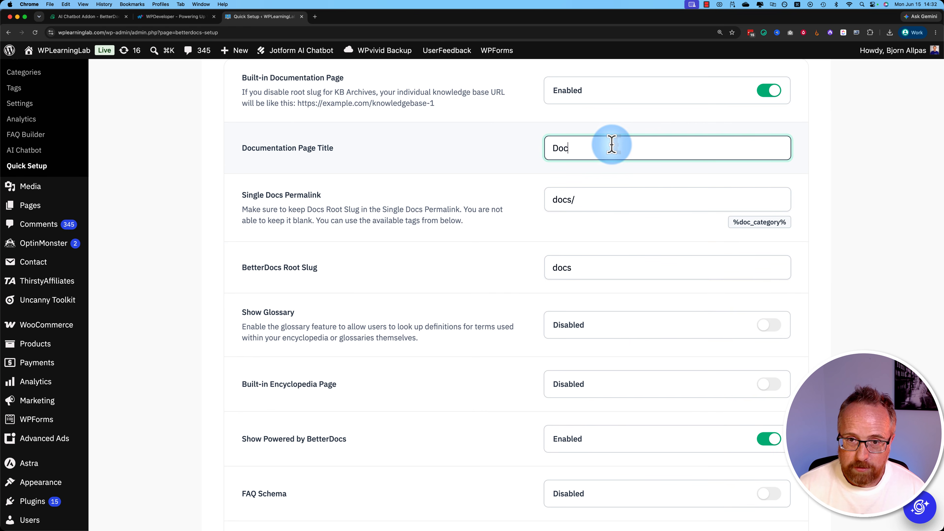
pyautogui.write('ion')
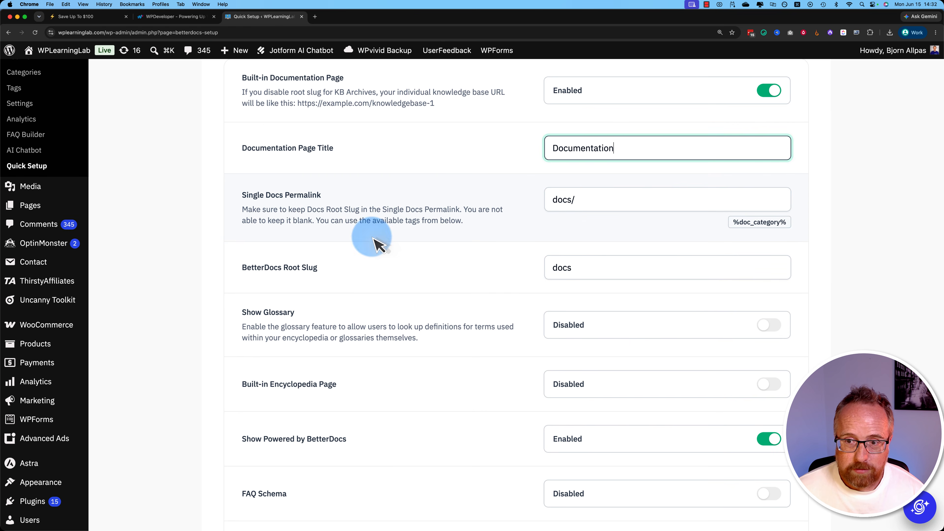
# - Set the single docs permalink to "documentation/" and the BetterDocs root slug to "documentation"
pyautogui.click(570, 201)
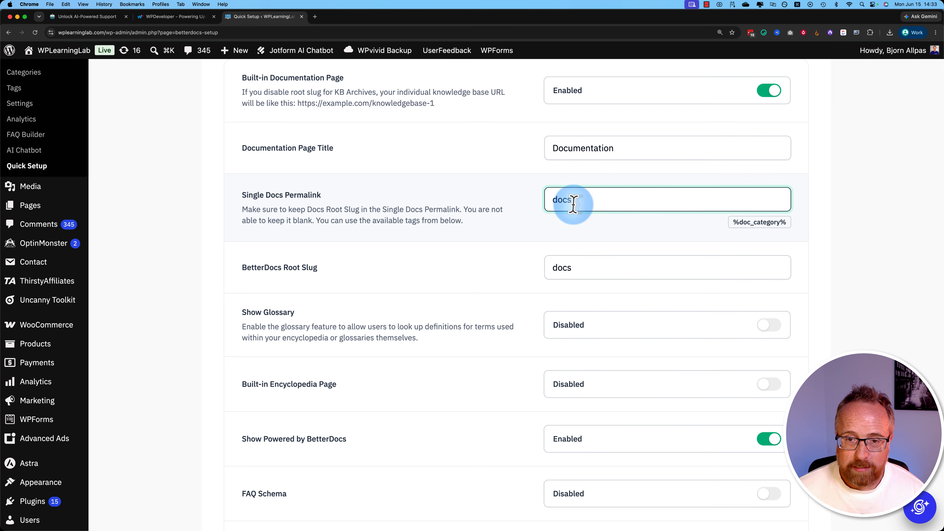
pyautogui.press('XF86AudioRaiseVolume')
pyautogui.doubleClick(574, 204)
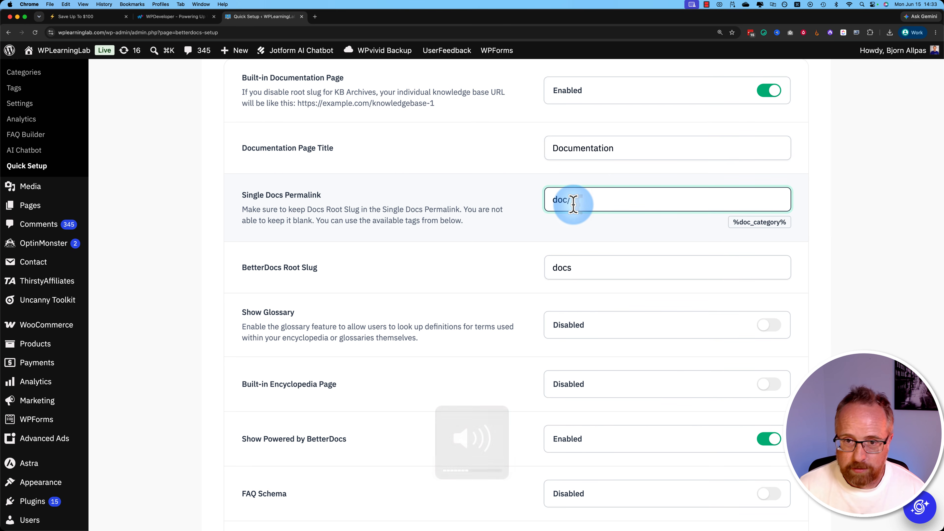
pyautogui.write('documentation')
pyautogui.doubleClick(570, 151)
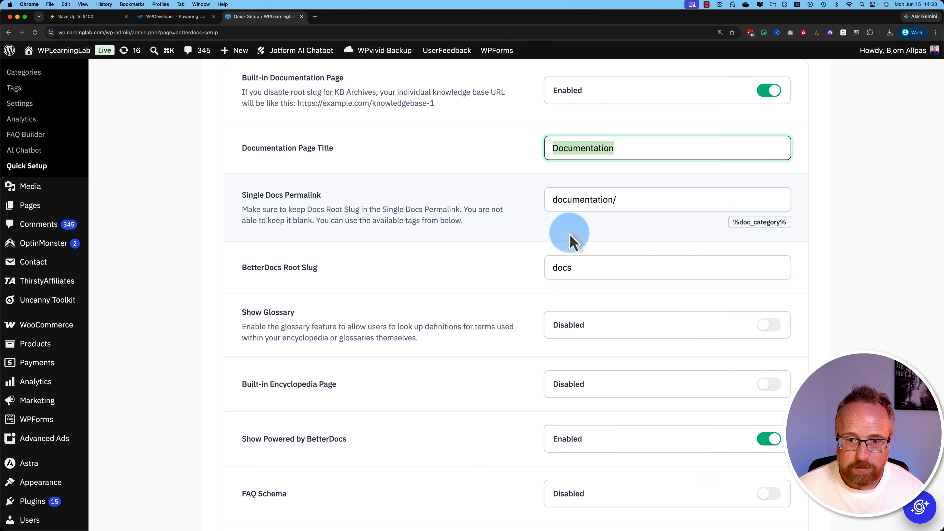
pyautogui.click(563, 268)
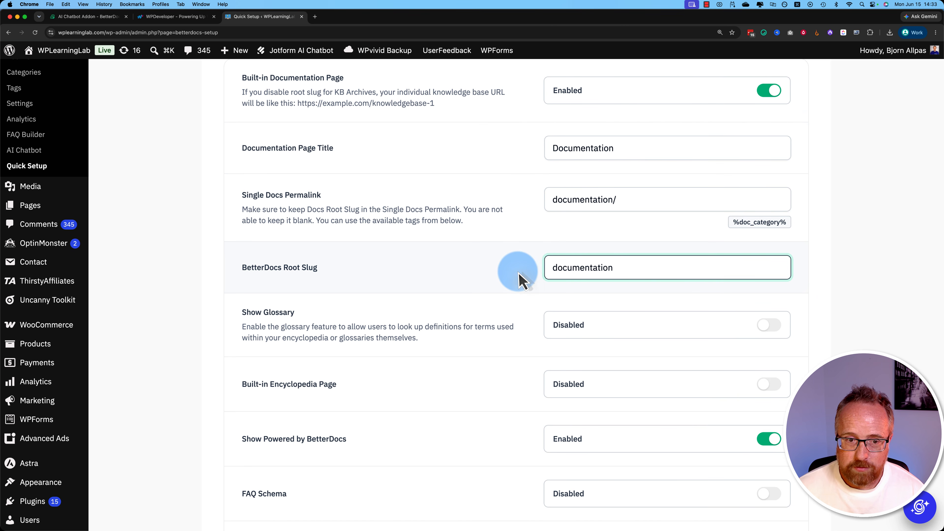
# - Enable the Show Glossary and Built-in Encyclopedia Page options
pyautogui.scroll(-5, 519, 280)
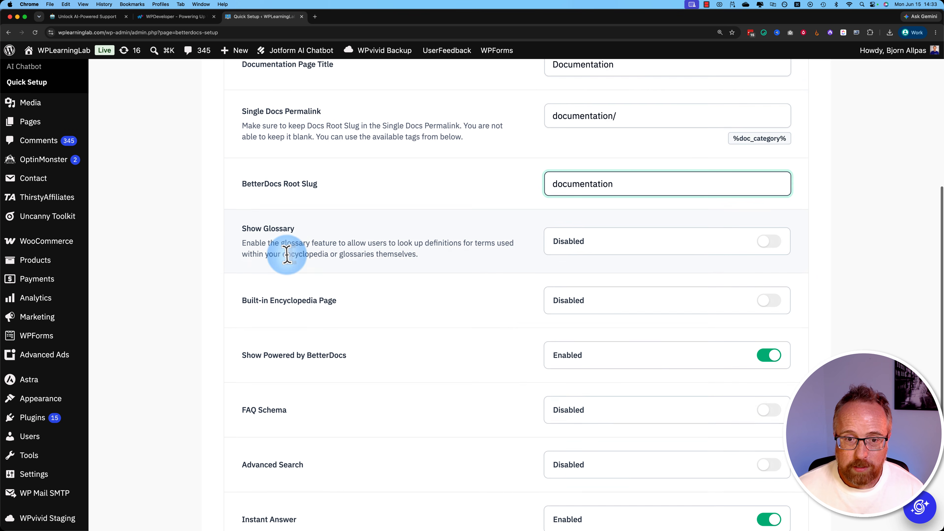
pyautogui.click(768, 226)
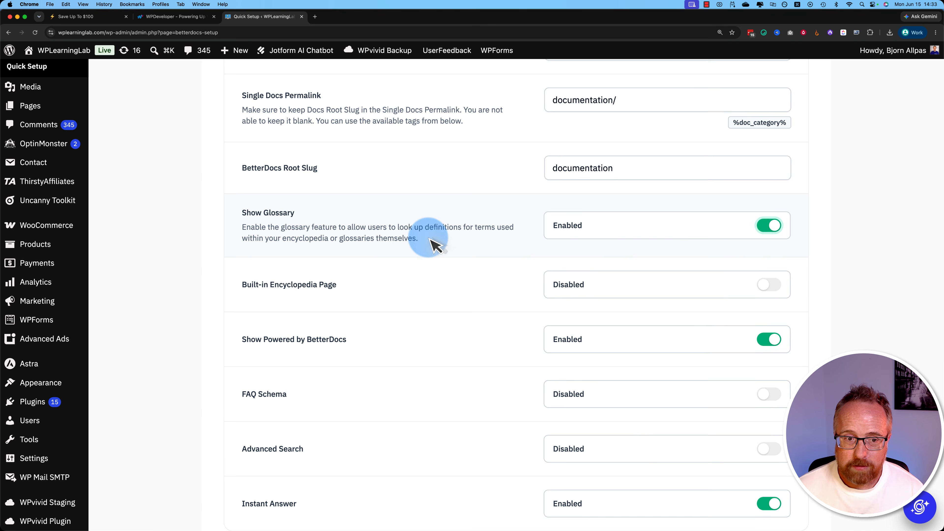
pyautogui.scroll(-2, 432, 245)
pyautogui.scroll(-1, 429, 247)
pyautogui.scroll(-1, 430, 247)
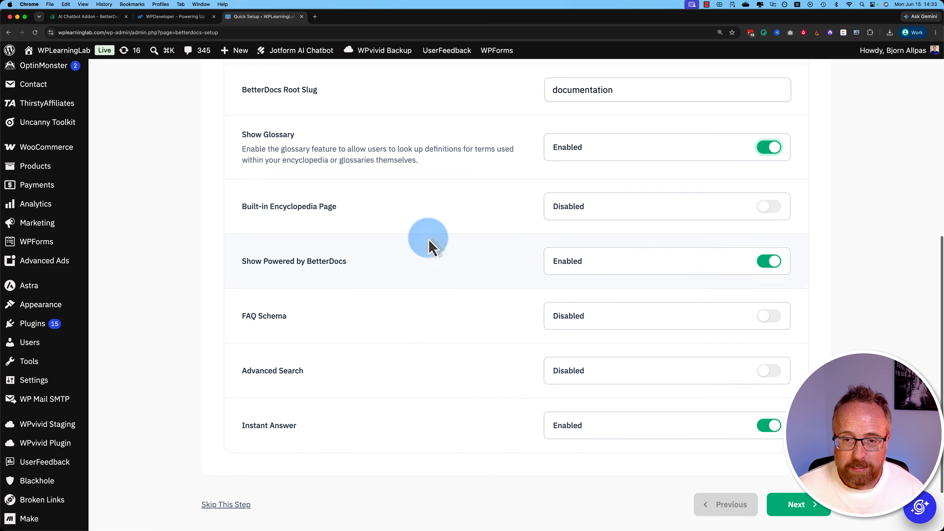
pyautogui.click(758, 207)
# - Enable FAQ Schema and Advanced Search, and continue to the Create Content stage of the wizard
pyautogui.scroll(-2, 439, 256)
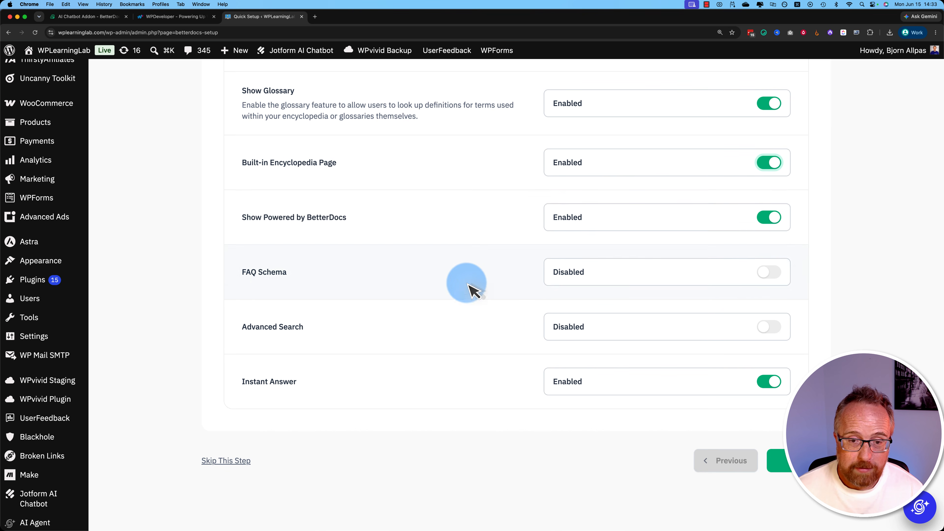
pyautogui.scroll(-1, 465, 290)
pyautogui.click(769, 247)
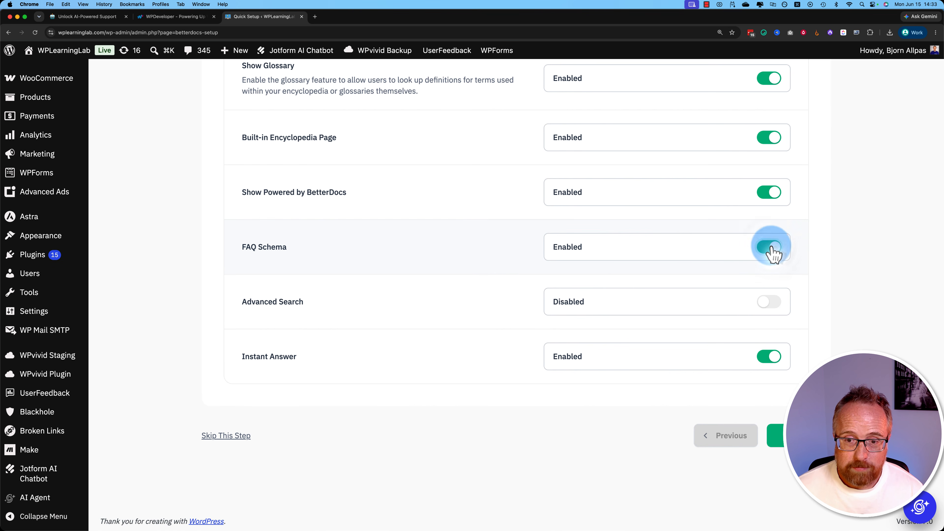
pyautogui.scroll(-1, 449, 294)
pyautogui.click(768, 302)
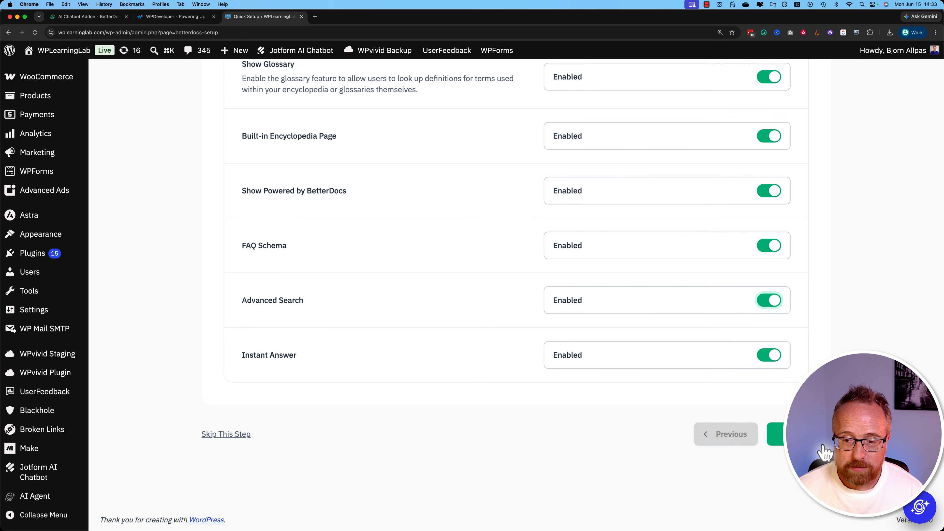
pyautogui.click(799, 435)
# - Read the Content Crafting overview on categories and articles, and continue to the Customize stage
pyautogui.scroll(10, 524, 444)
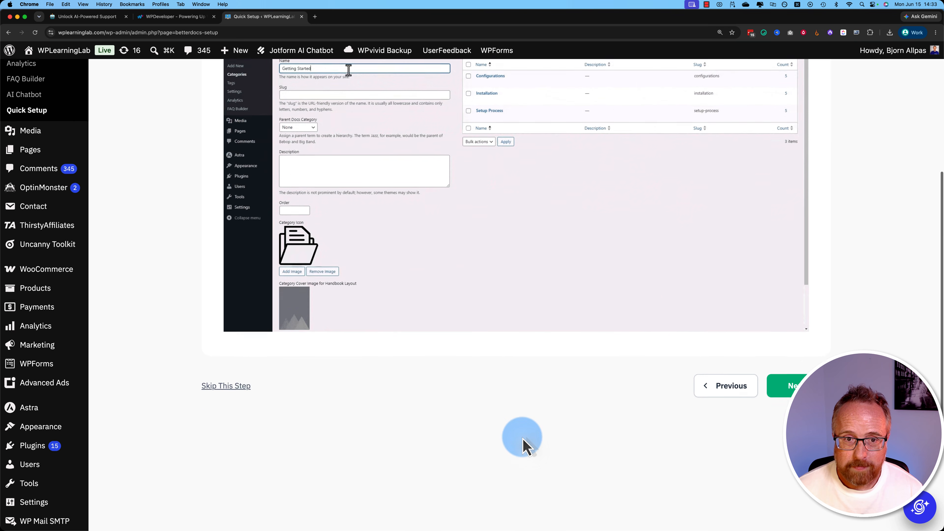
pyautogui.scroll(2, 468, 260)
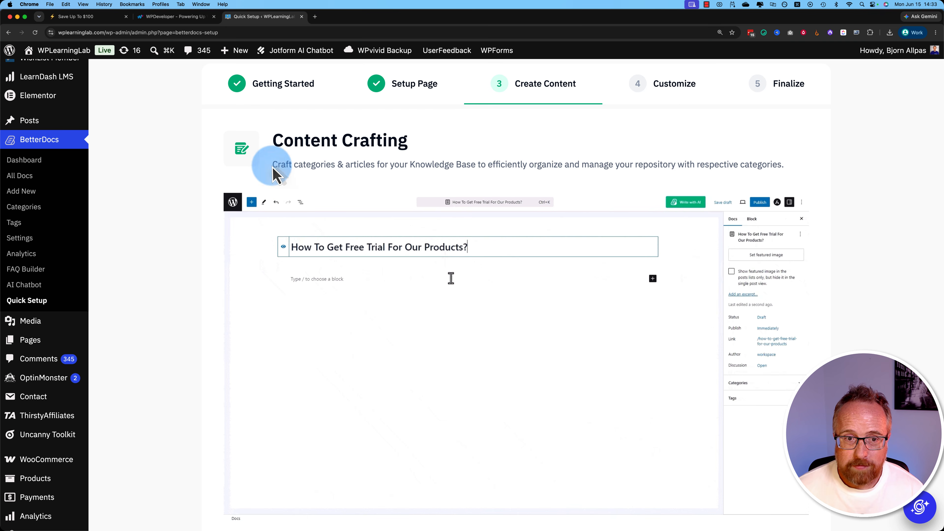
pyautogui.moveTo(273, 169); pyautogui.dragTo(684, 165)
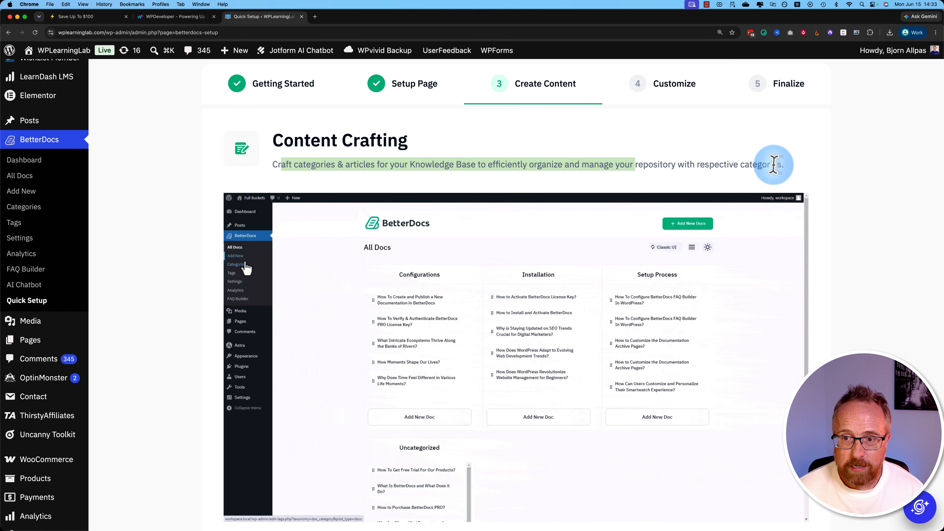
pyautogui.moveTo(781, 164); pyautogui.dragTo(611, 164)
pyautogui.click(587, 153)
pyautogui.scroll(-1, 588, 155)
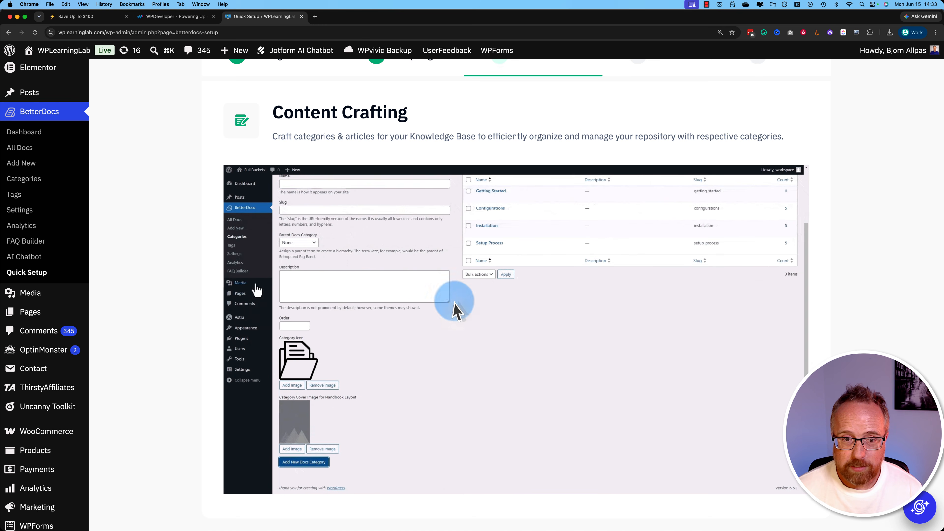
pyautogui.scroll(-4, 383, 206)
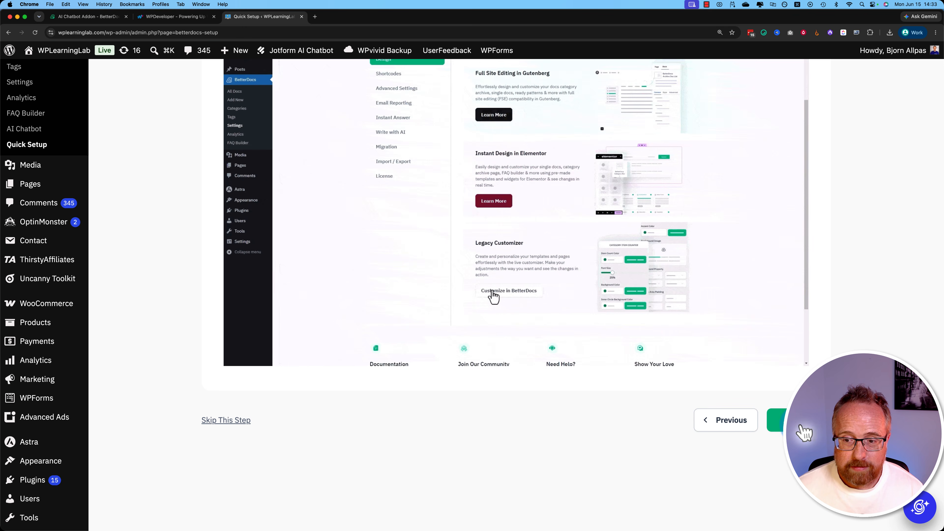
pyautogui.click(804, 433)
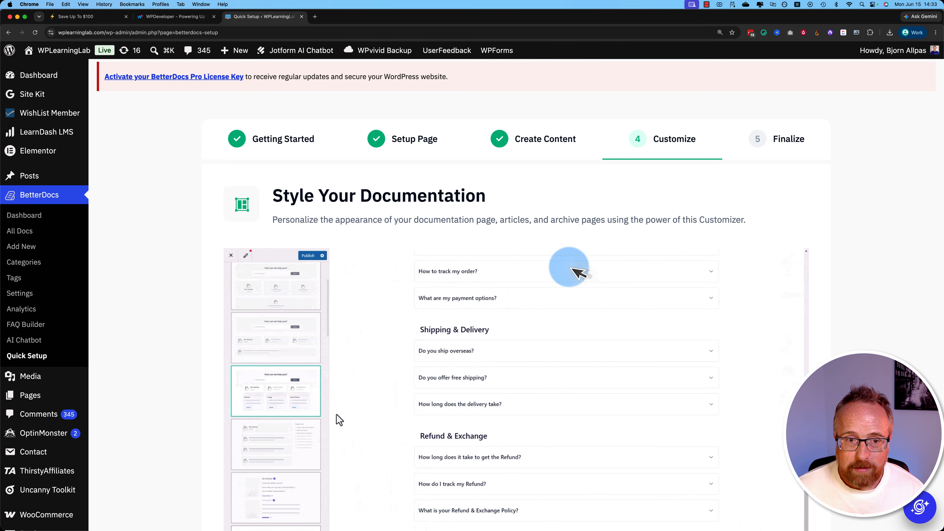
# - Review the Style Your Documentation preview, continue to the Finalize stage, and finish the quick setup wizard
pyautogui.scroll(-3, 337, 416)
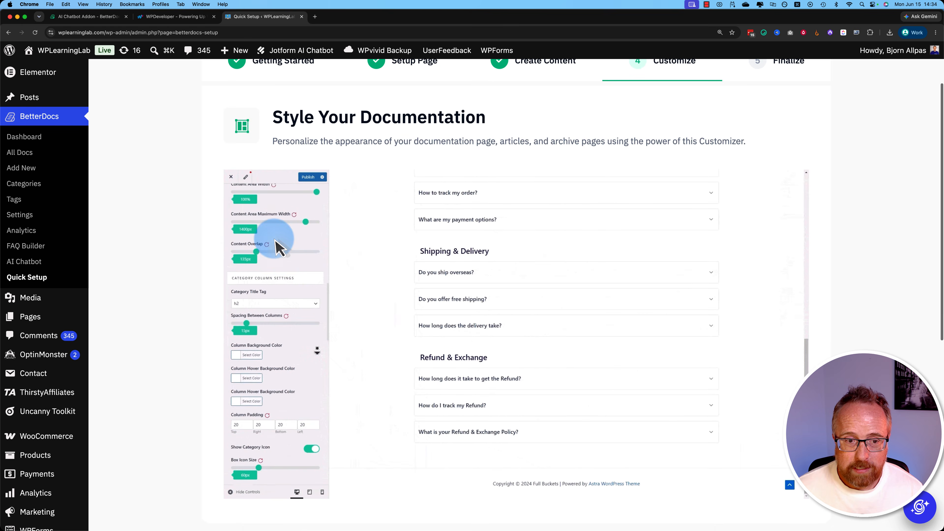
pyautogui.scroll(-2, 310, 358)
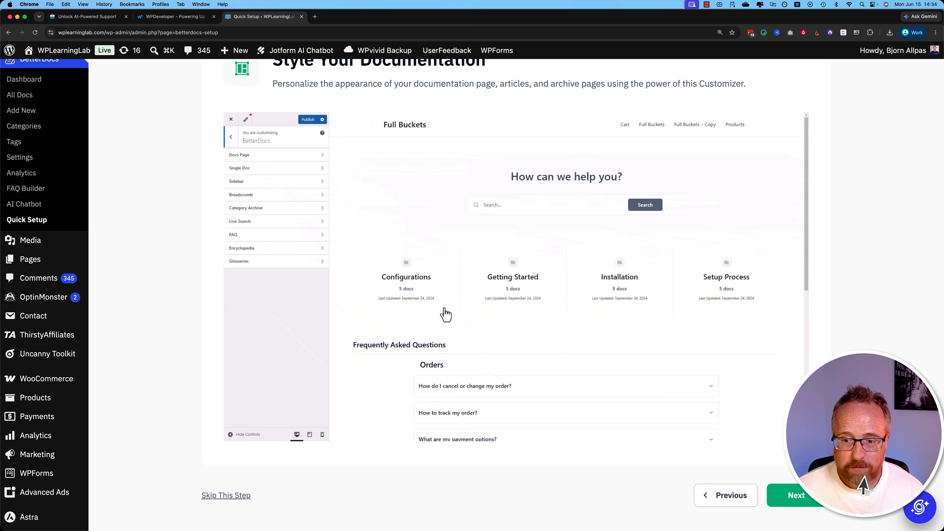
pyautogui.click(807, 495)
pyautogui.scroll(1, 937, 400)
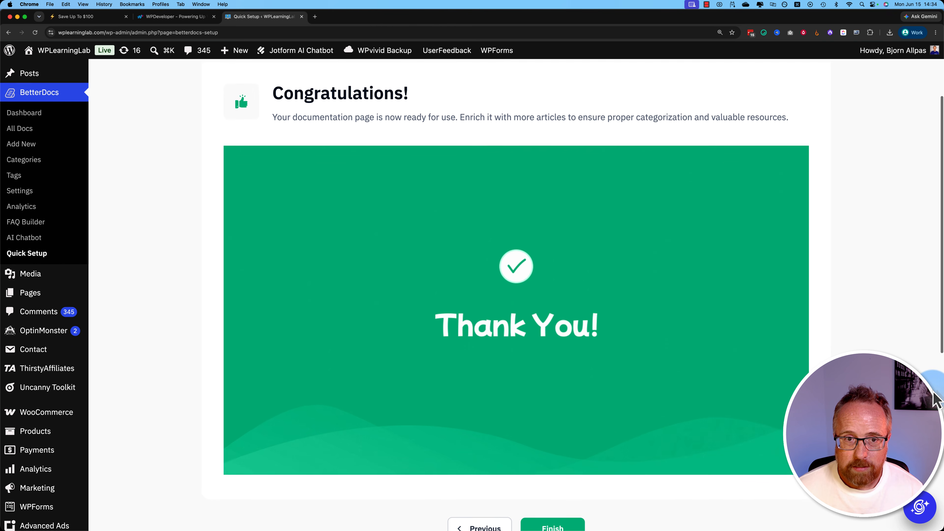
pyautogui.scroll(-3, 586, 131)
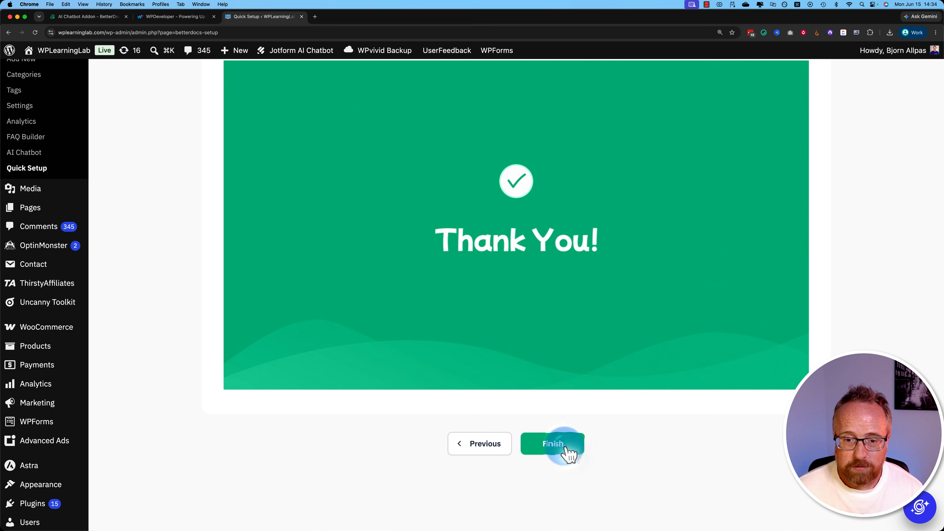
pyautogui.click(569, 452)
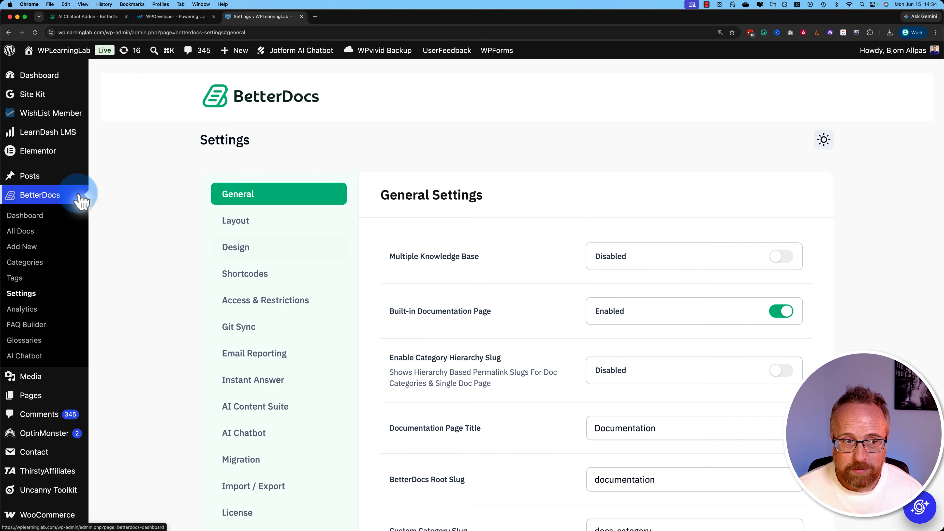
# - Try to enable the AI Chatbot option in the BetterDocs settings, dismiss the addon offer, and open the AI Chatbot page
pyautogui.scroll(-2, 37, 186)
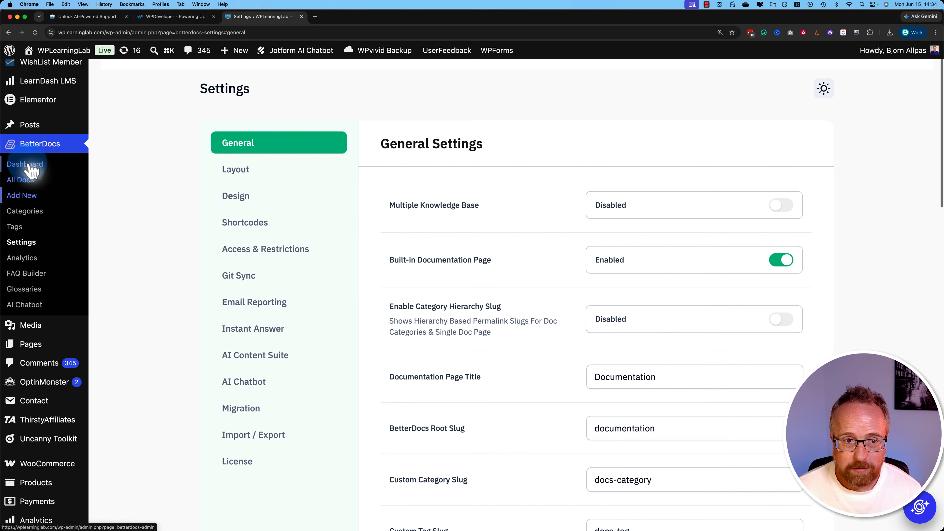
pyautogui.scroll(-2, 201, 139)
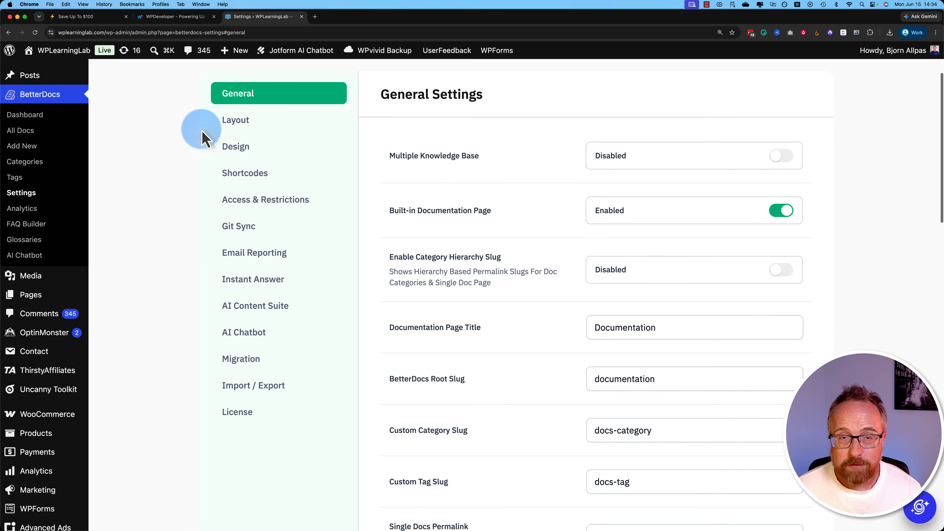
pyautogui.scroll(1, 204, 135)
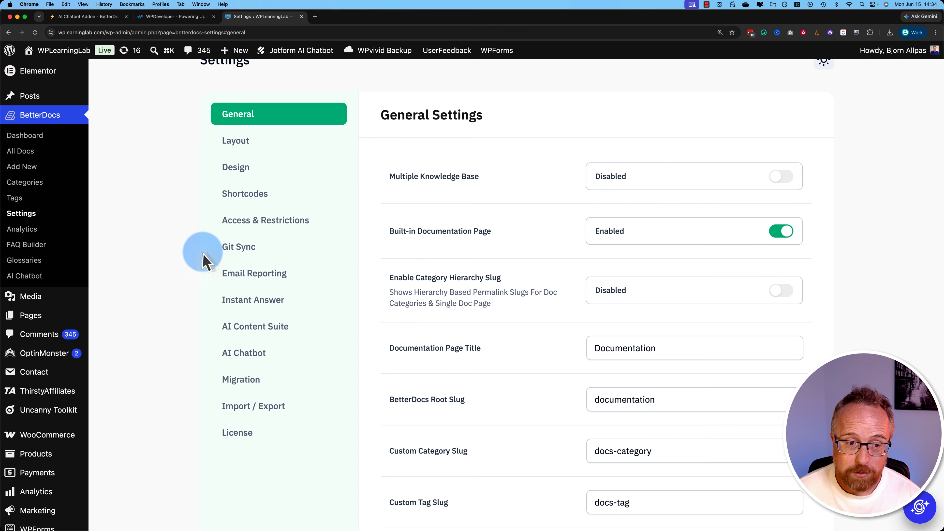
pyautogui.click(253, 357)
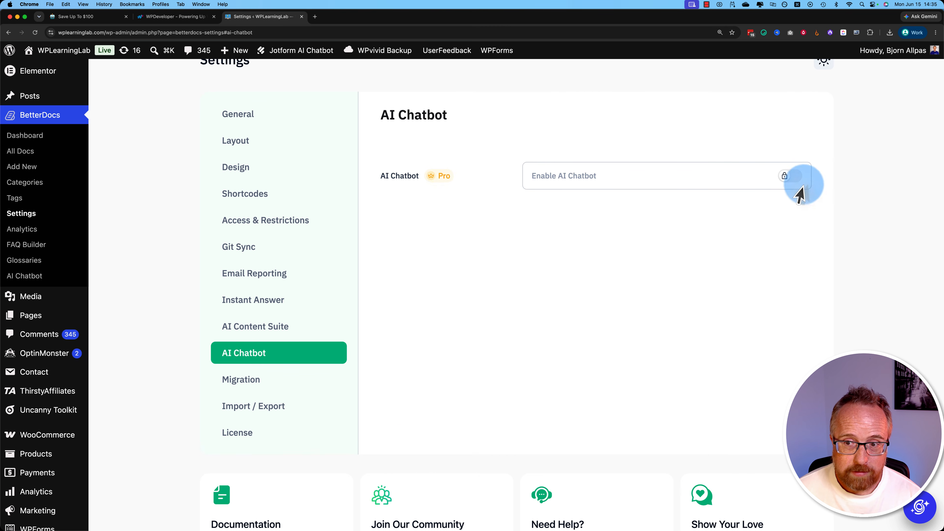
pyautogui.click(788, 182)
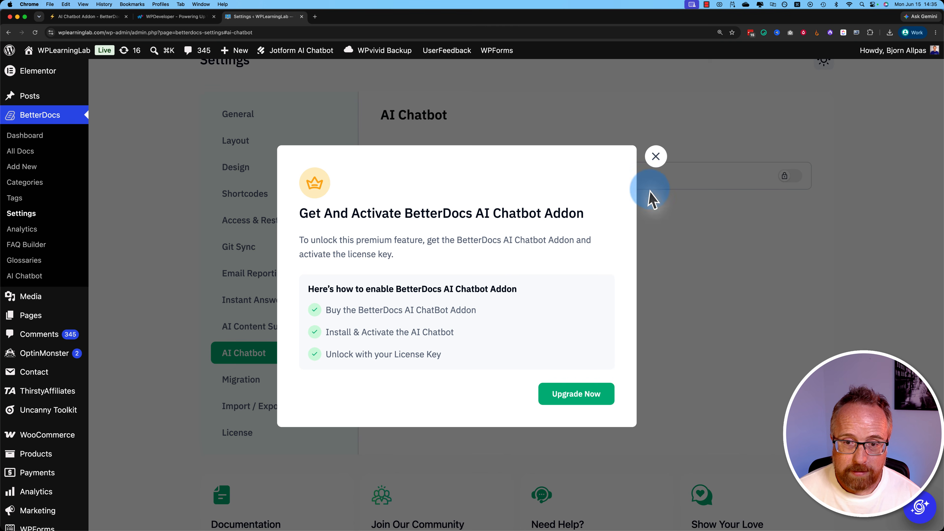
pyautogui.click(657, 156)
pyautogui.click(39, 277)
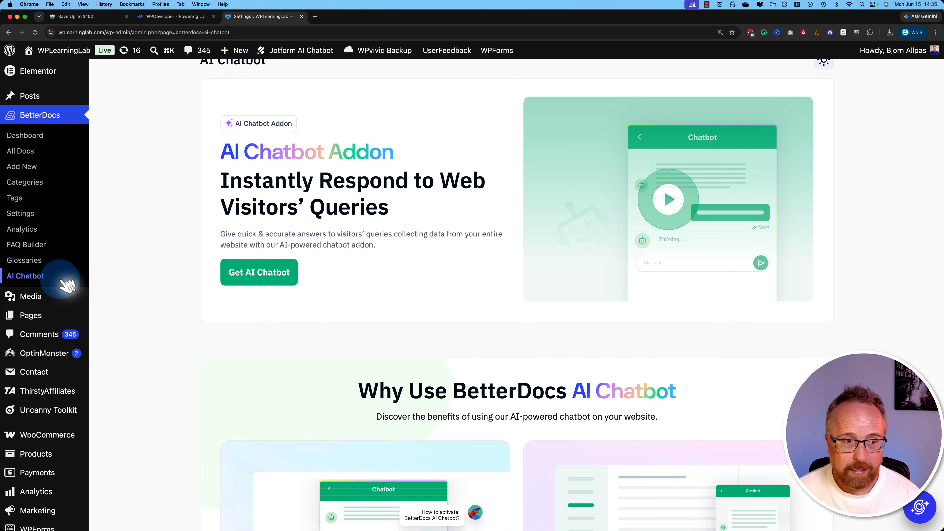
# - Upload betterdocs-ai-chatbot.1.8.0.zip from the recent downloads as a new plugin, install it, and activate it
pyautogui.scroll(-5, 42, 238)
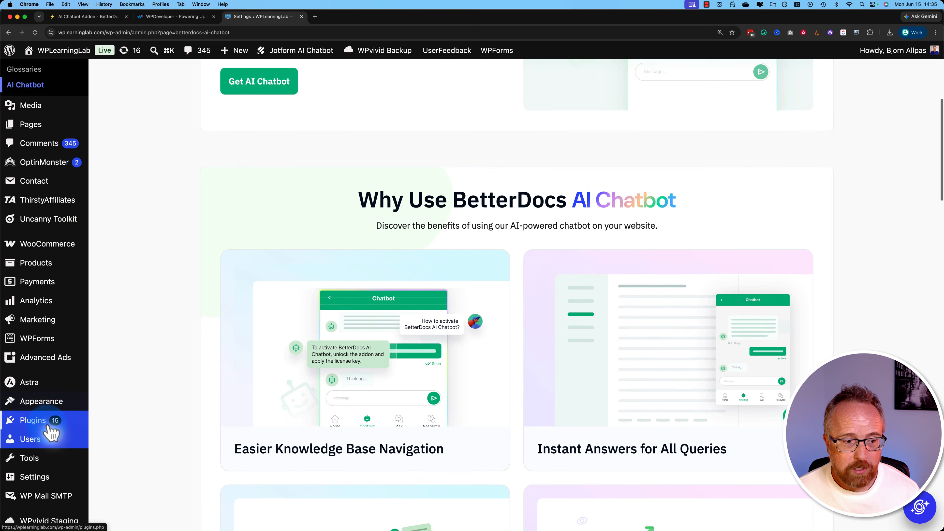
pyautogui.moveTo(40, 428)
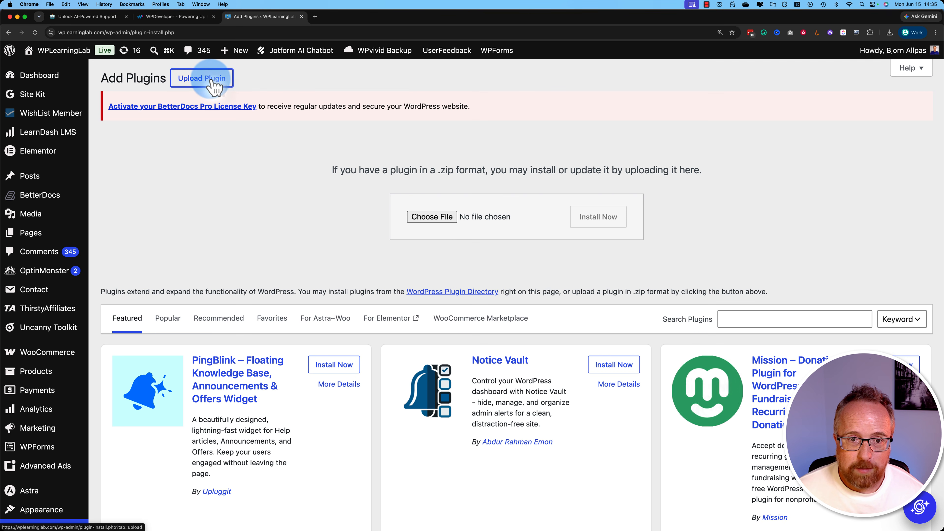
pyautogui.click(890, 32)
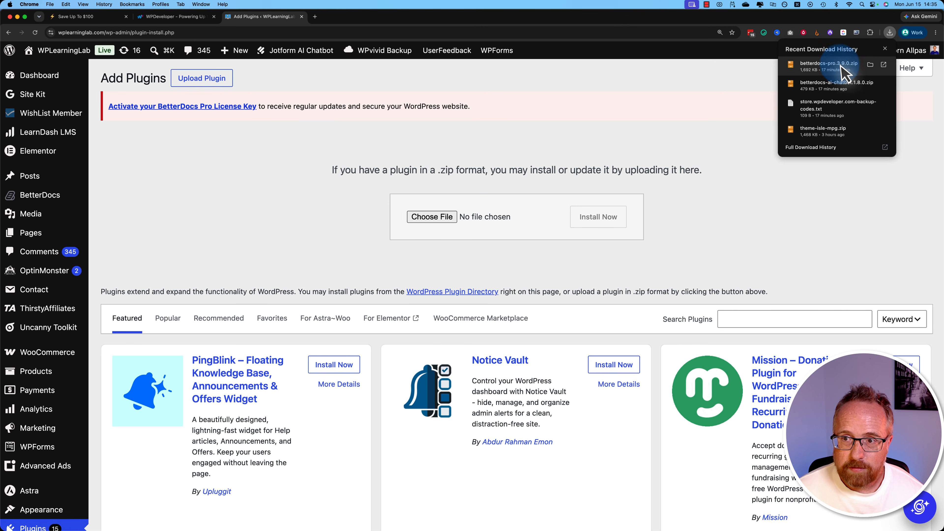
pyautogui.moveTo(829, 85); pyautogui.dragTo(468, 219)
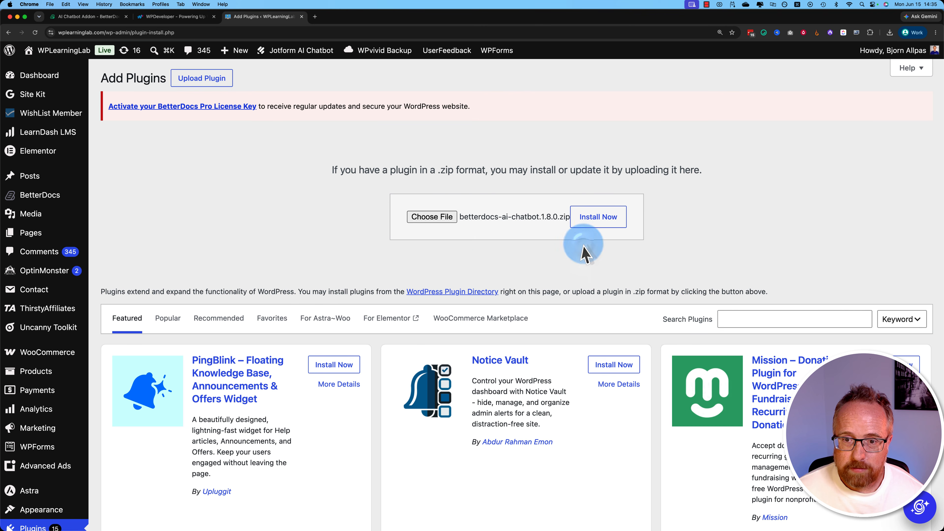
pyautogui.click(600, 219)
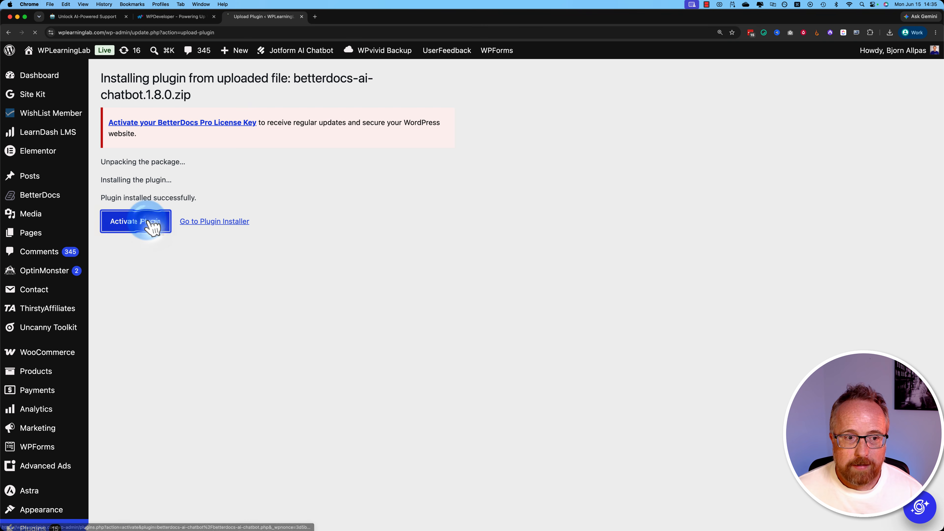
pyautogui.click(143, 224)
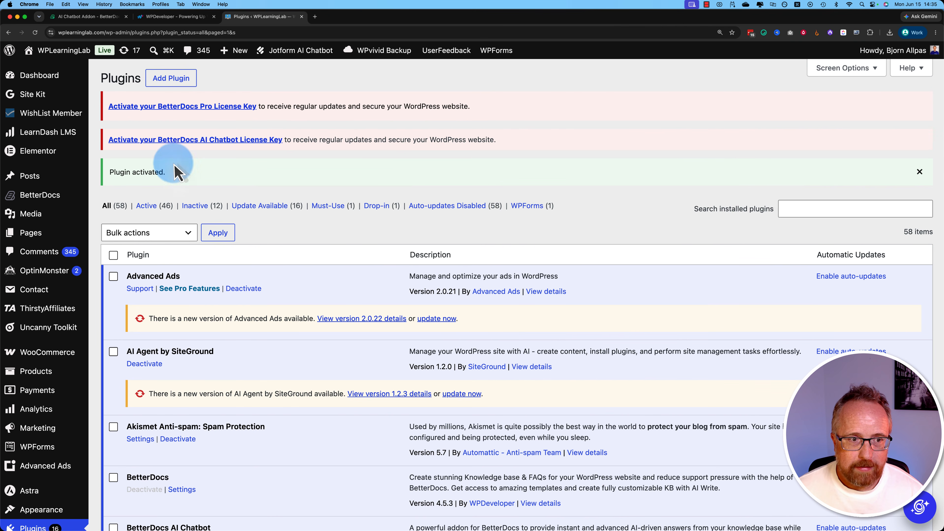
# - Open the BetterDocs license settings, and copy the BetterDocs Pro license key from the WPDeveloper account dashboard
pyautogui.scroll(-1, 227, 111)
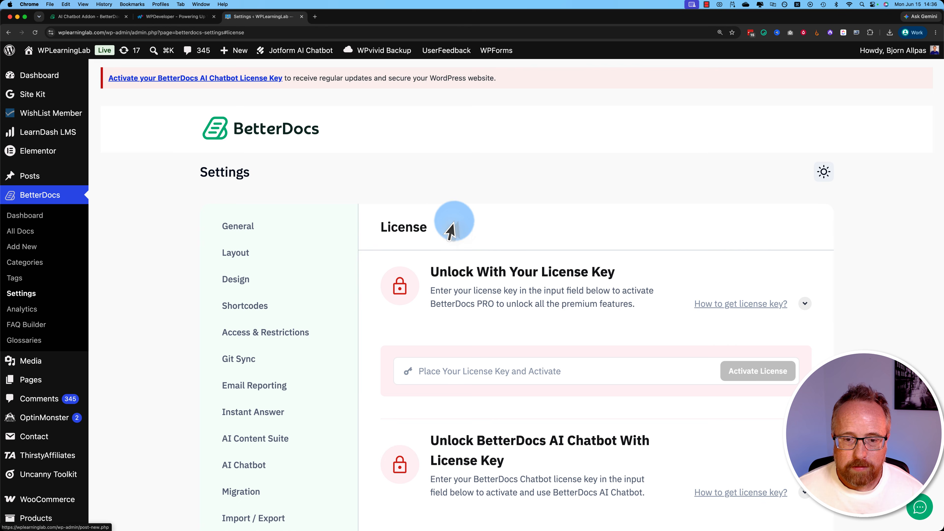
pyautogui.scroll(-3, 455, 224)
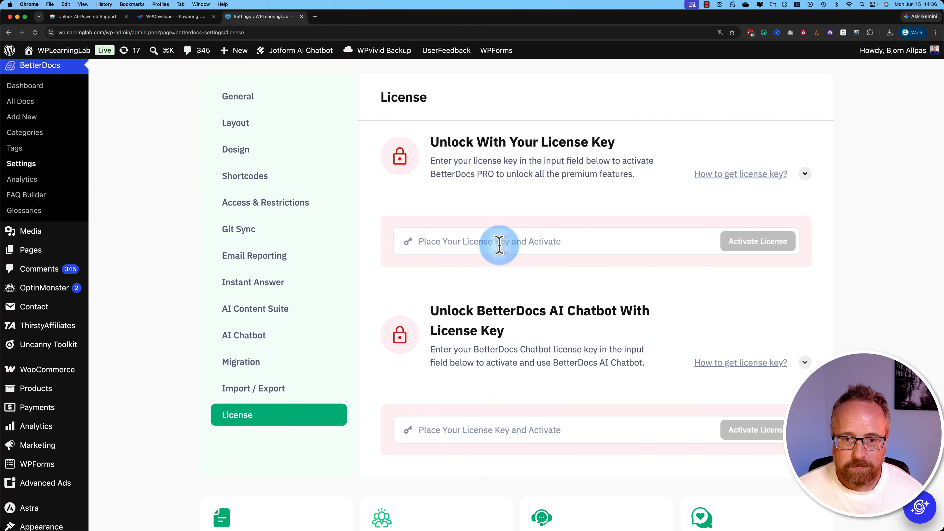
pyautogui.scroll(-1, 497, 245)
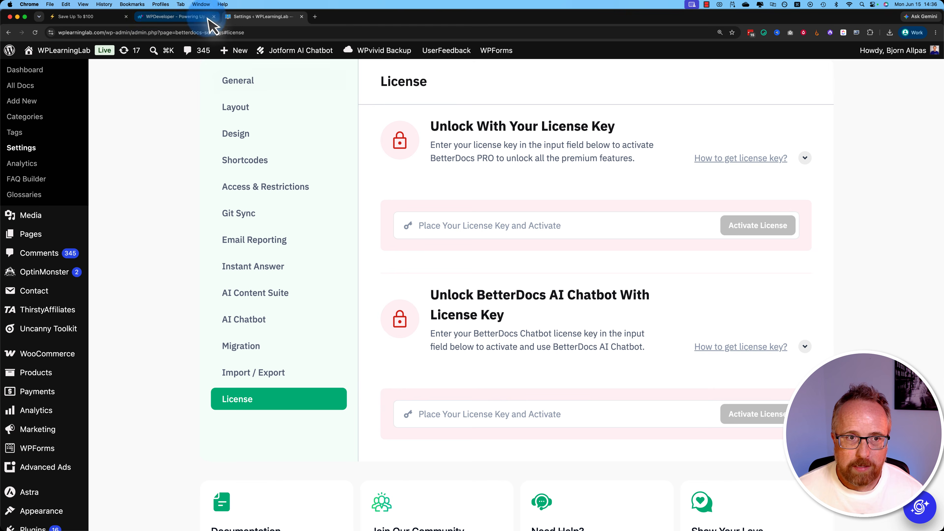
pyautogui.click(180, 16)
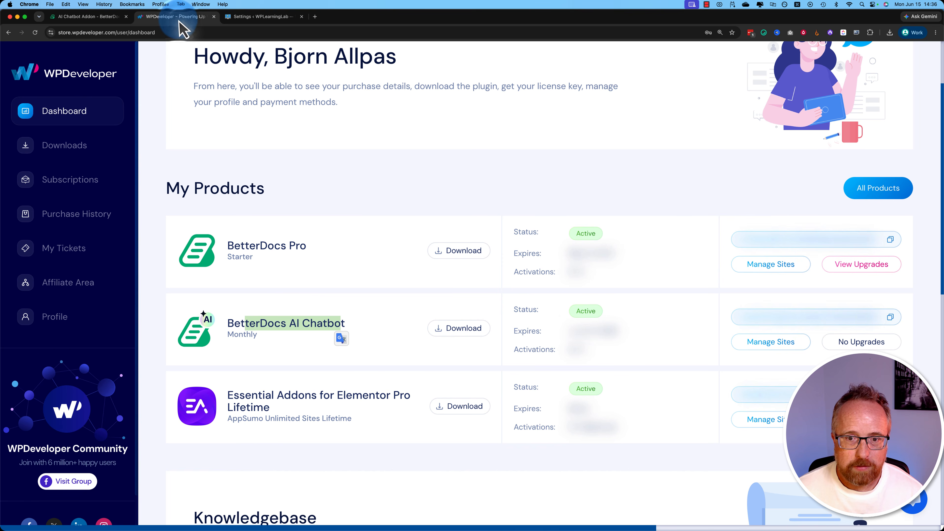
pyautogui.click(799, 240)
pyautogui.click(253, 18)
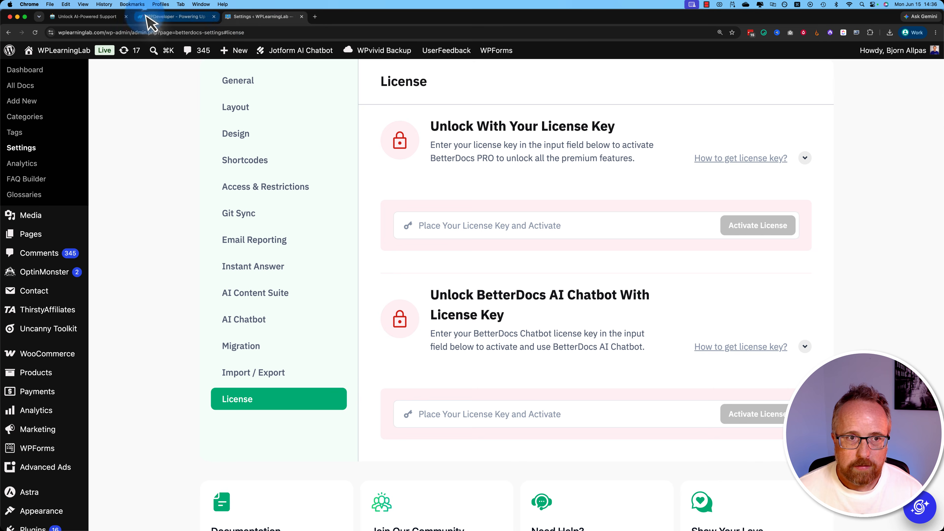
pyautogui.click(160, 17)
# - Activate BetterDocs Pro in the license settings by pasting the license key and the emailed verification code
pyautogui.click(268, 17)
pyautogui.click(472, 219)
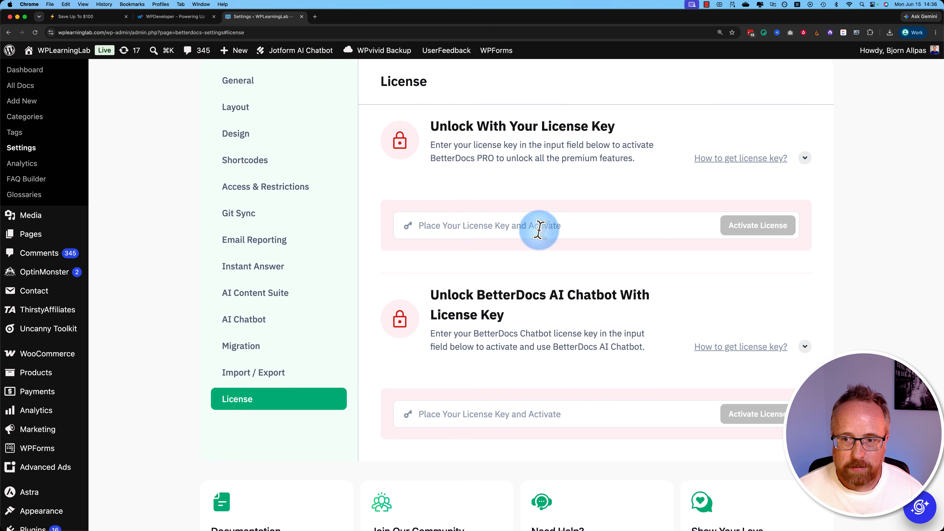
pyautogui.press('super+v')
pyautogui.click(758, 225)
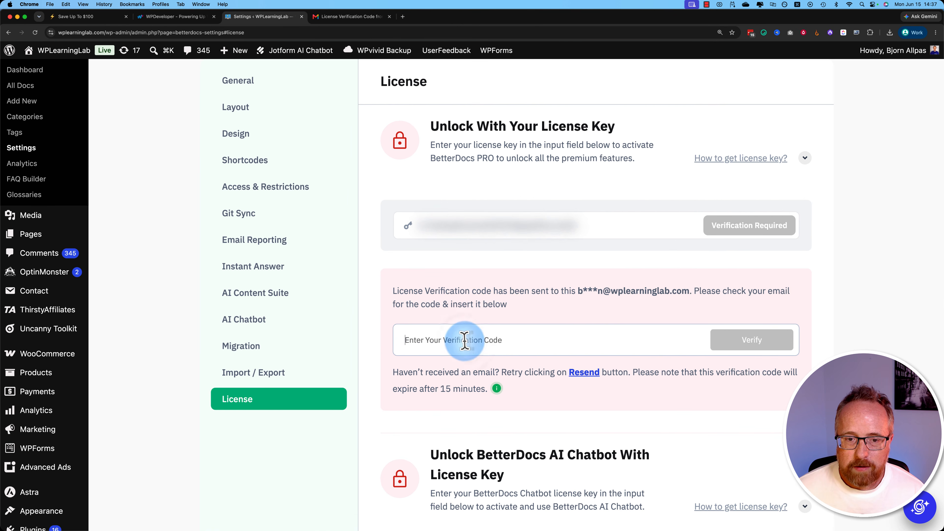
pyautogui.click(462, 339)
pyautogui.press('super+v')
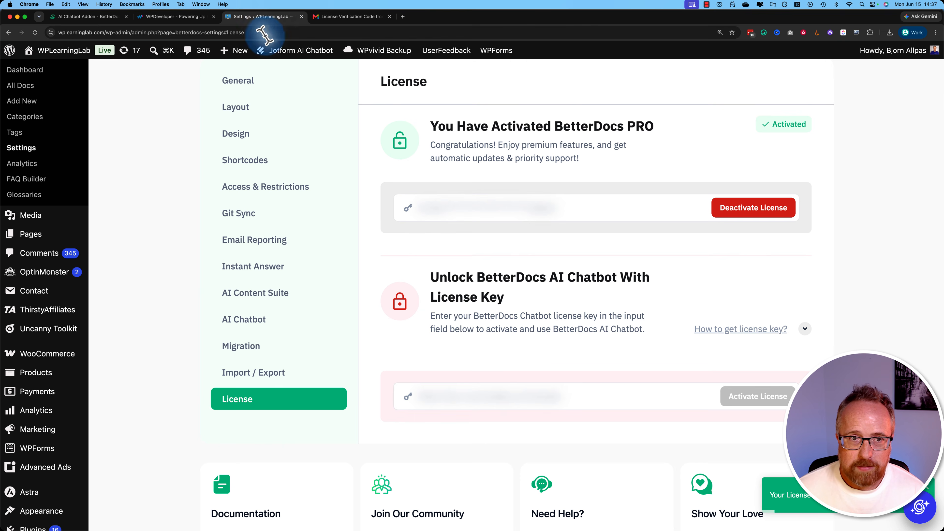
# - Copy the BetterDocs AI Chatbot license key from WPDeveloper, and activate the addon with that key and the emailed verification code
pyautogui.click(178, 16)
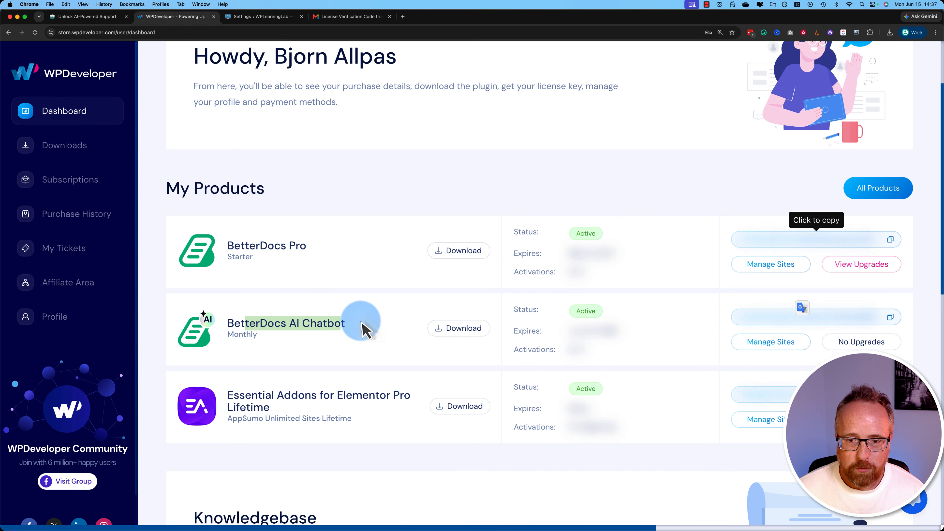
pyautogui.click(790, 320)
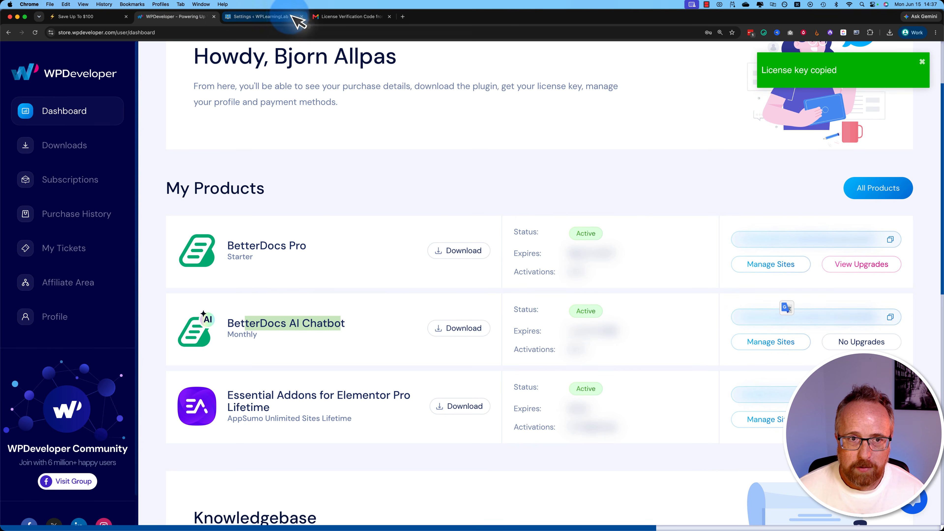
pyautogui.click(267, 17)
pyautogui.press('super+v')
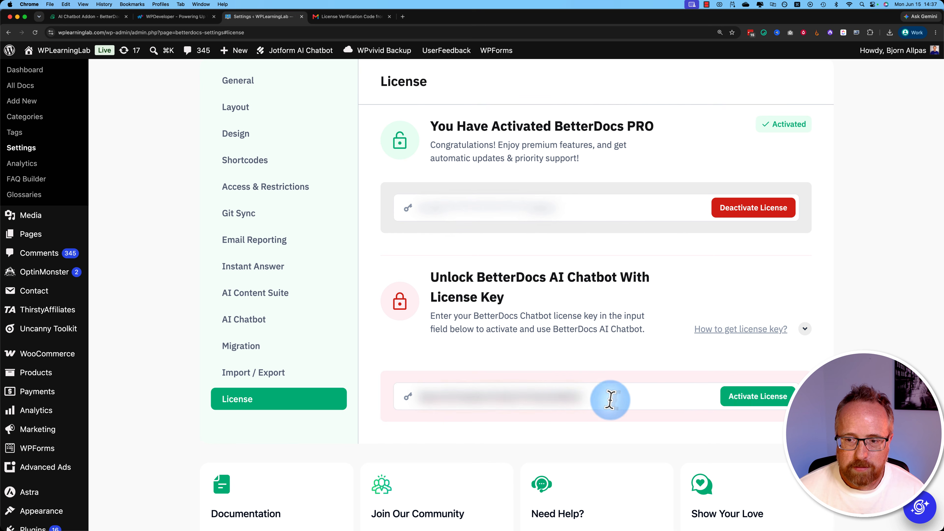
pyautogui.click(751, 396)
pyautogui.scroll(-4, 861, 290)
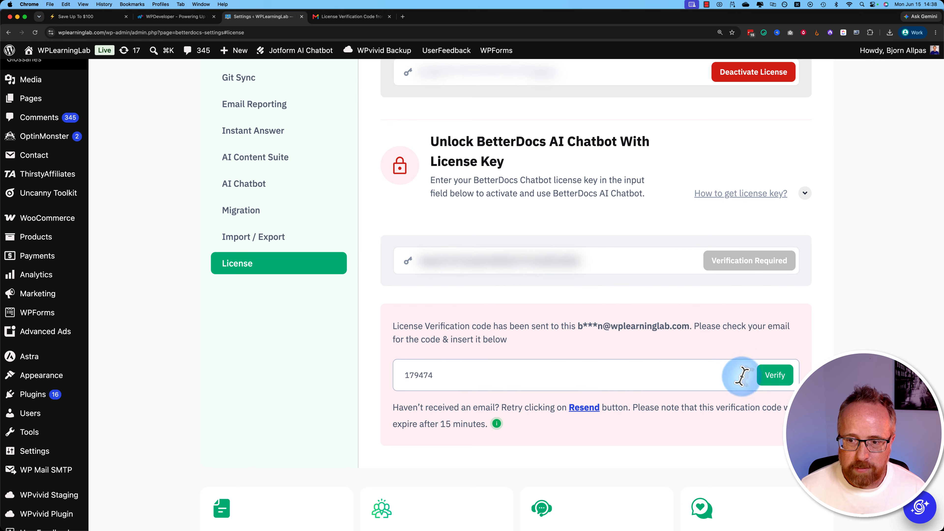
pyautogui.click(784, 376)
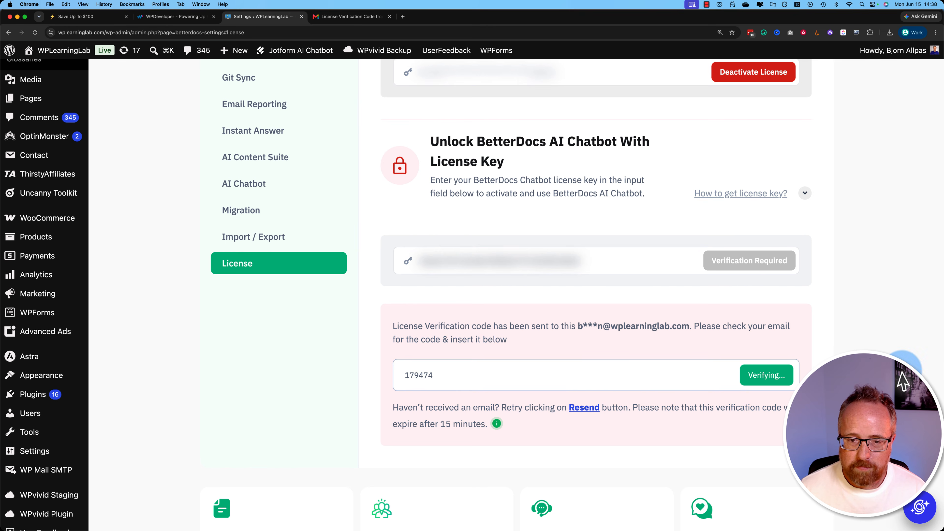
# - Open the BetterDocs categories, and add a docs category named WordPress with the slug wordpress and no parent
pyautogui.scroll(6, 417, 394)
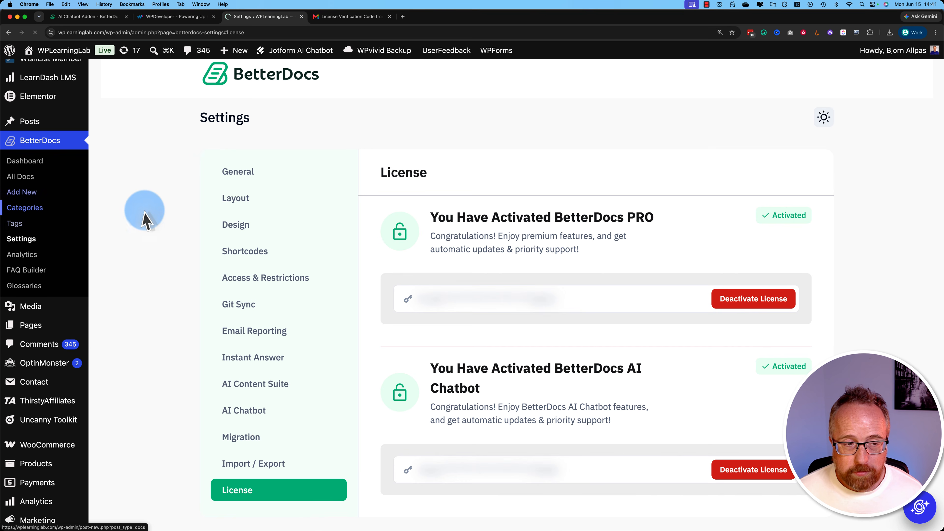
pyautogui.click(23, 208)
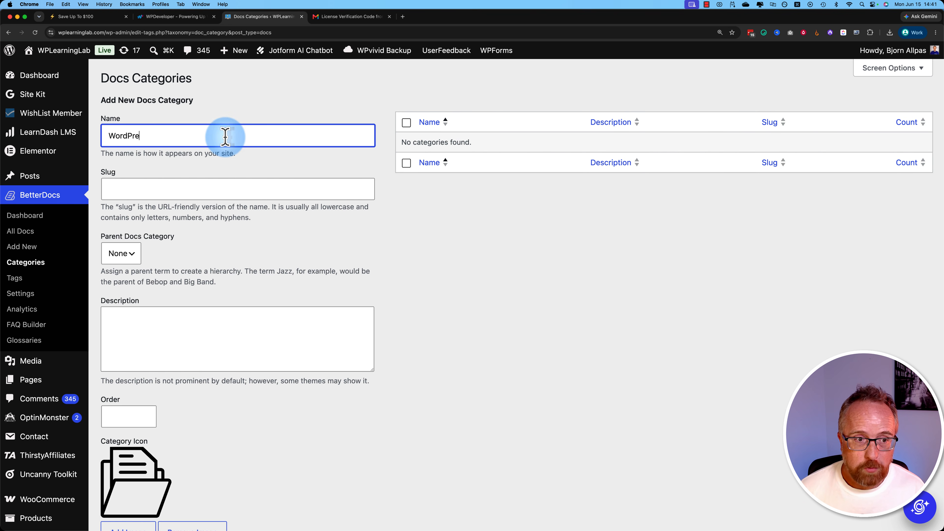
pyautogui.click(181, 191)
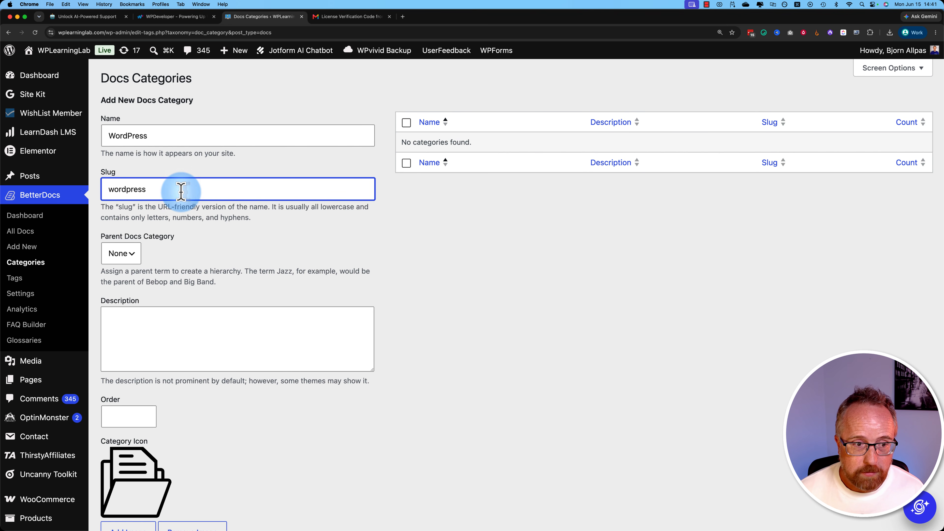
pyautogui.click(121, 254)
pyautogui.click(196, 268)
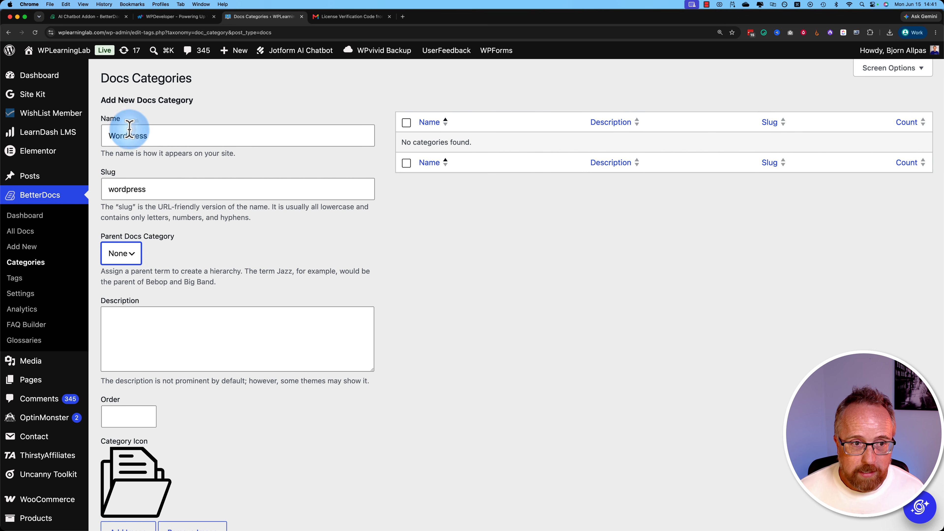
pyautogui.scroll(-4, 211, 422)
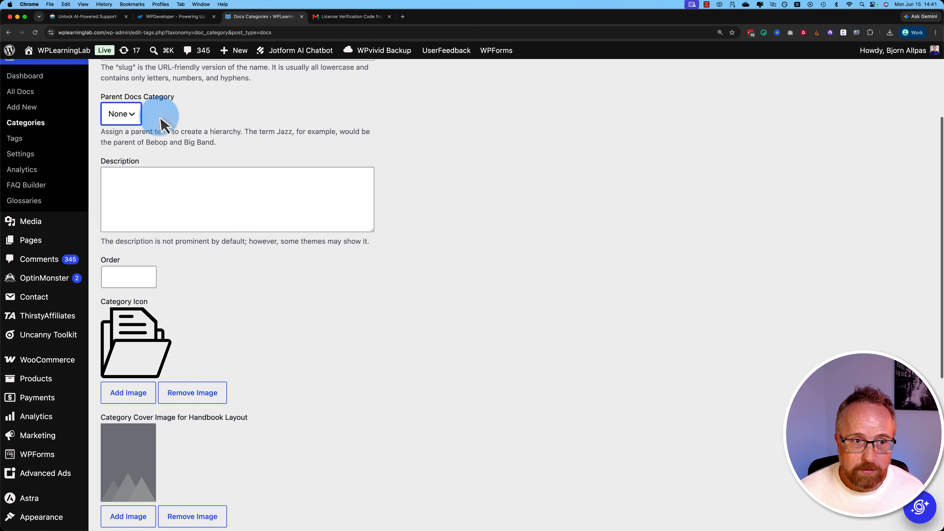
pyautogui.scroll(4, 156, 141)
pyautogui.scroll(-4, 227, 405)
pyautogui.scroll(1, 230, 432)
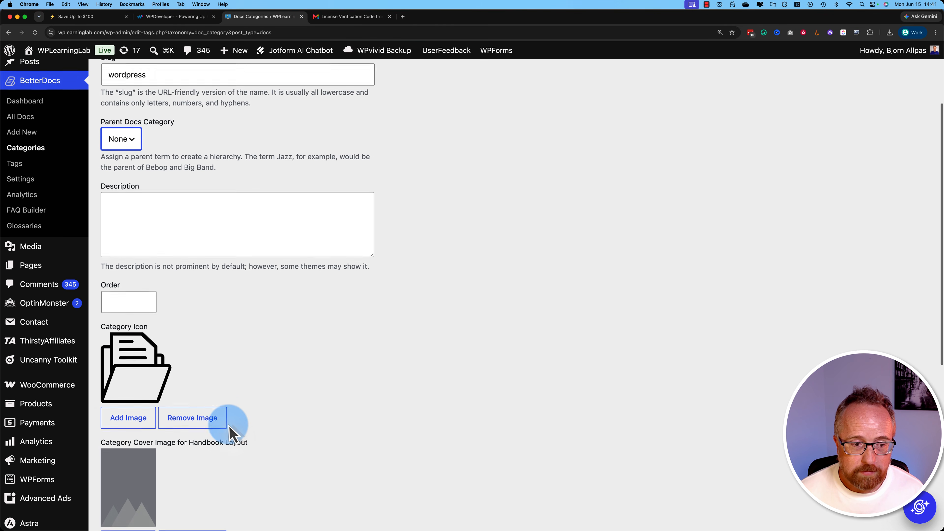
pyautogui.scroll(-4, 227, 428)
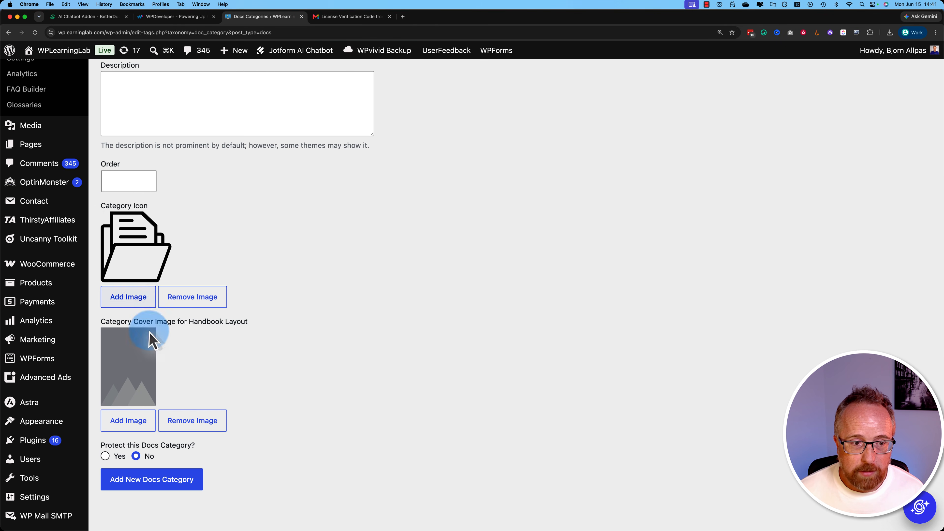
pyautogui.scroll(-1, 171, 364)
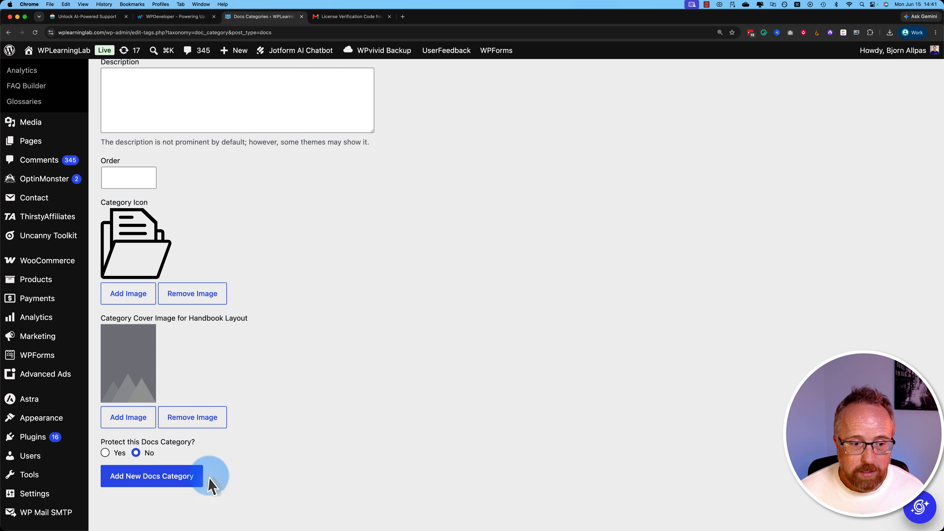
pyautogui.click(169, 478)
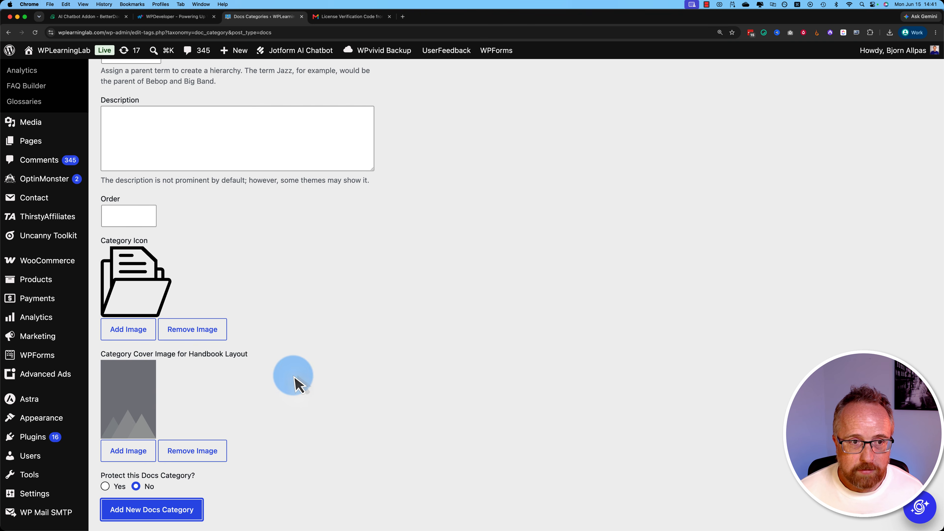
# - Add a docs category named Elementor with the slug elementor under the parent category WordPress
pyautogui.scroll(5, 294, 385)
pyautogui.click(159, 232)
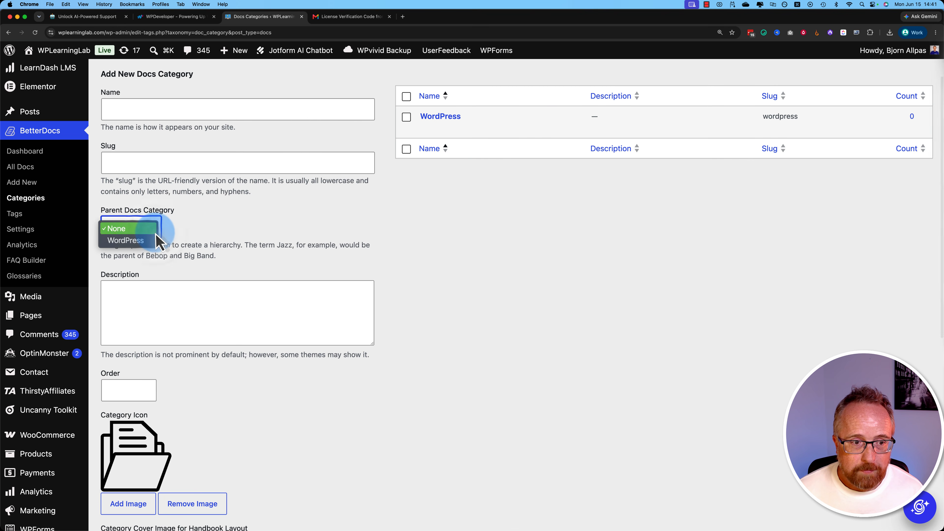
pyautogui.click(156, 228)
pyautogui.click(124, 111)
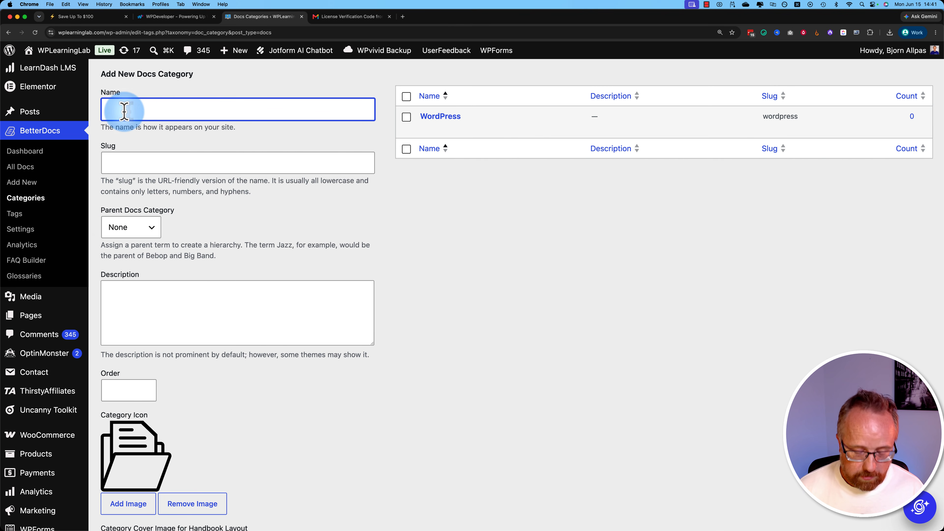
pyautogui.press('Tab')
pyautogui.write('e')
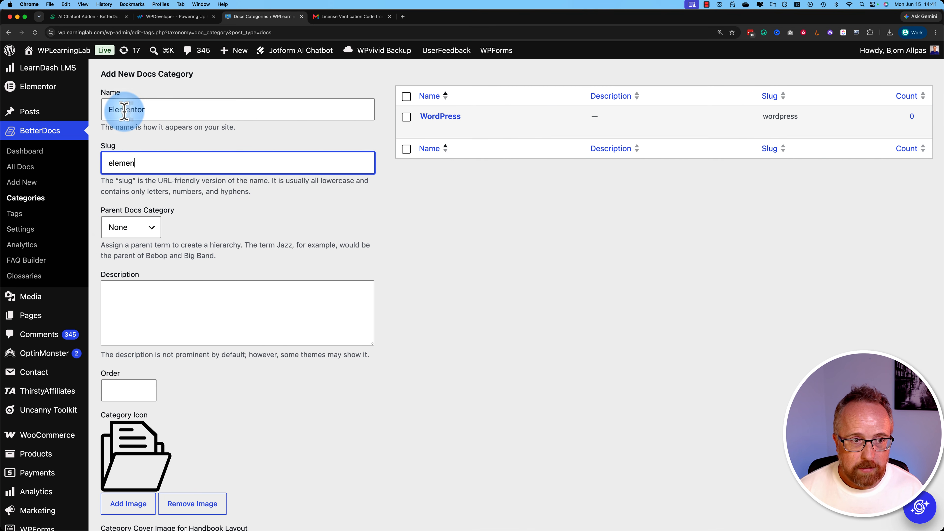
pyautogui.write('lementor')
pyautogui.click(128, 231)
pyautogui.click(145, 242)
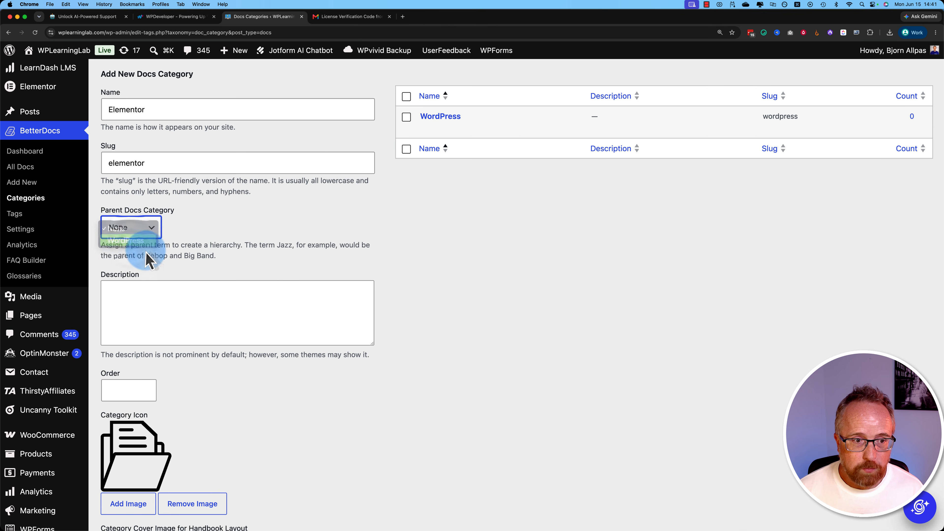
pyautogui.scroll(-10, 226, 242)
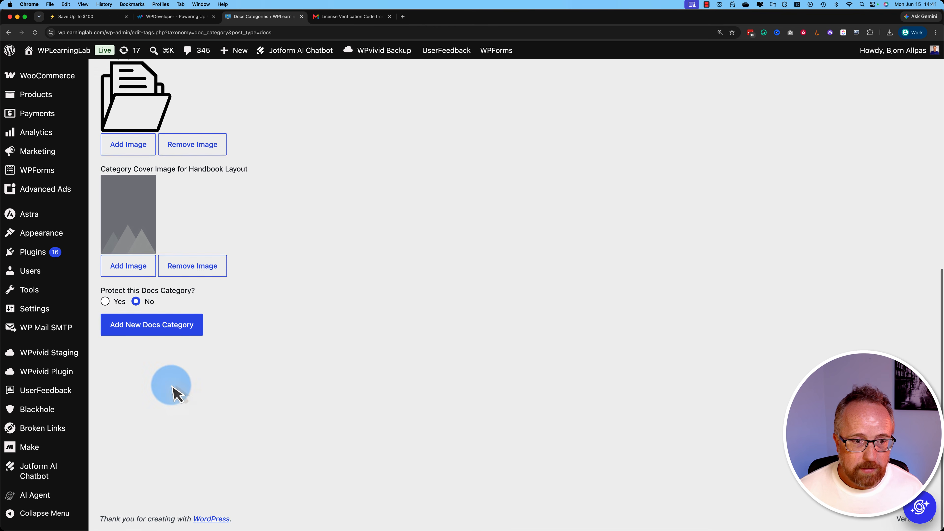
pyautogui.click(157, 327)
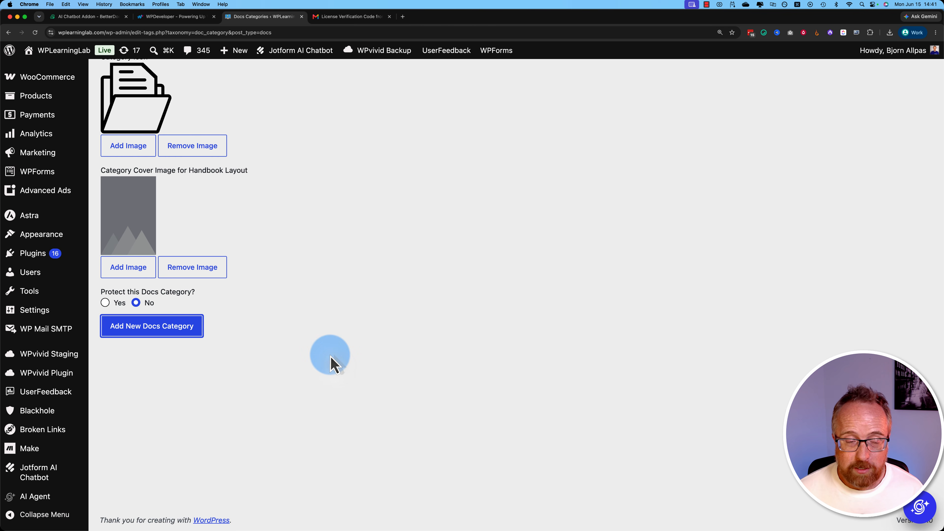
# - Add a docs category named Gutenberg with the slug gutenberg under the parent category WordPress
pyautogui.scroll(12, 232, 335)
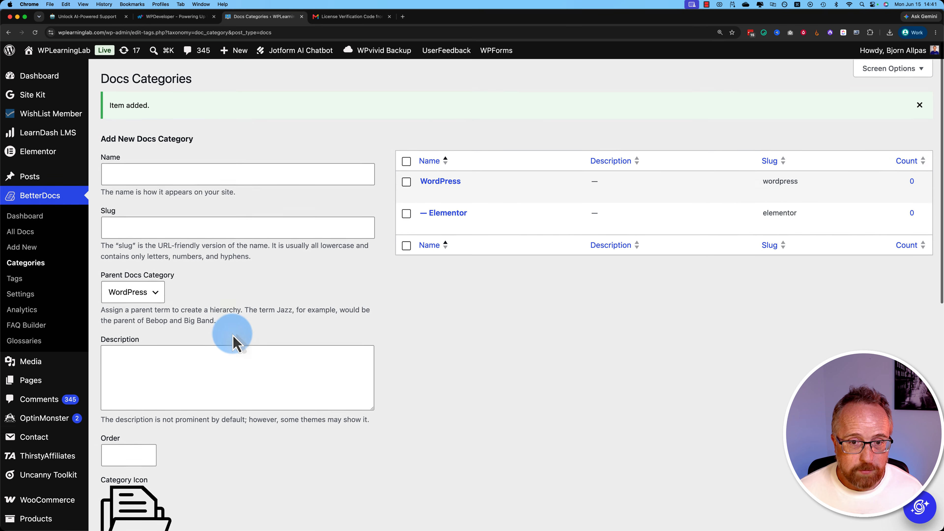
pyautogui.click(125, 175)
pyautogui.write('G')
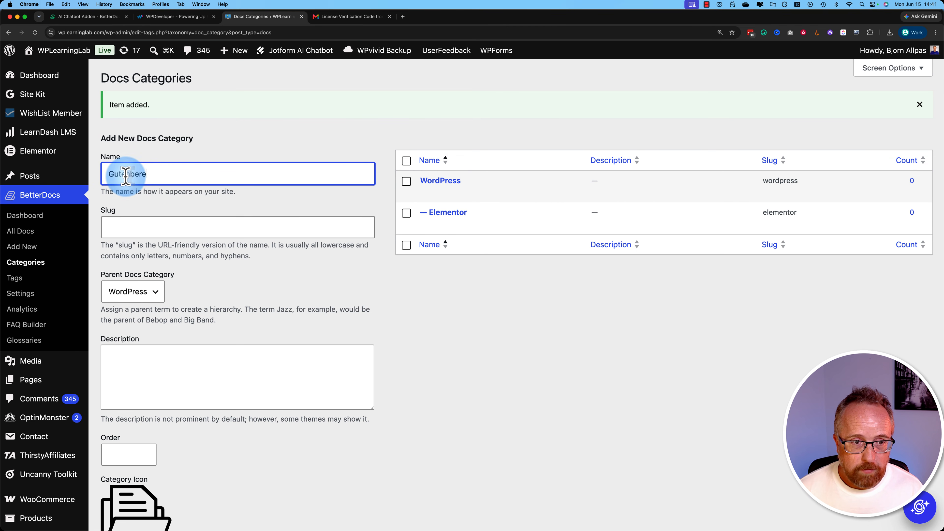
pyautogui.write('utenberg')
pyautogui.press('Tab')
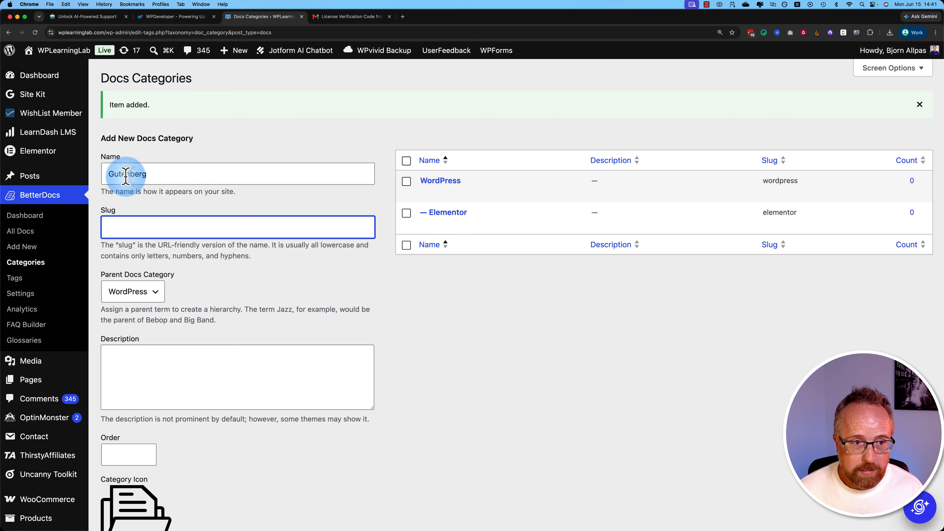
pyautogui.scroll(-8, 143, 432)
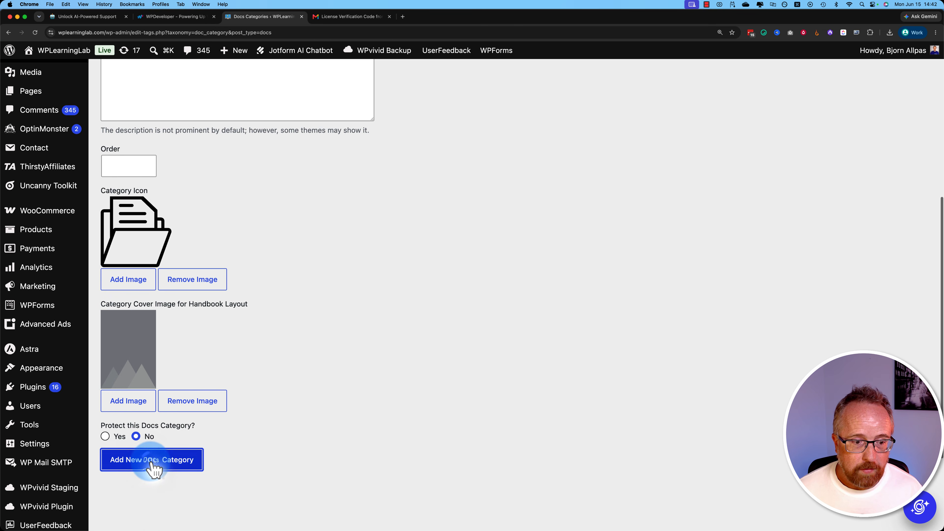
pyautogui.click(149, 467)
# - Add a docs category named Bricks with the slug bricks under the parent category WordPress
pyautogui.scroll(4, 284, 262)
pyautogui.click(122, 180)
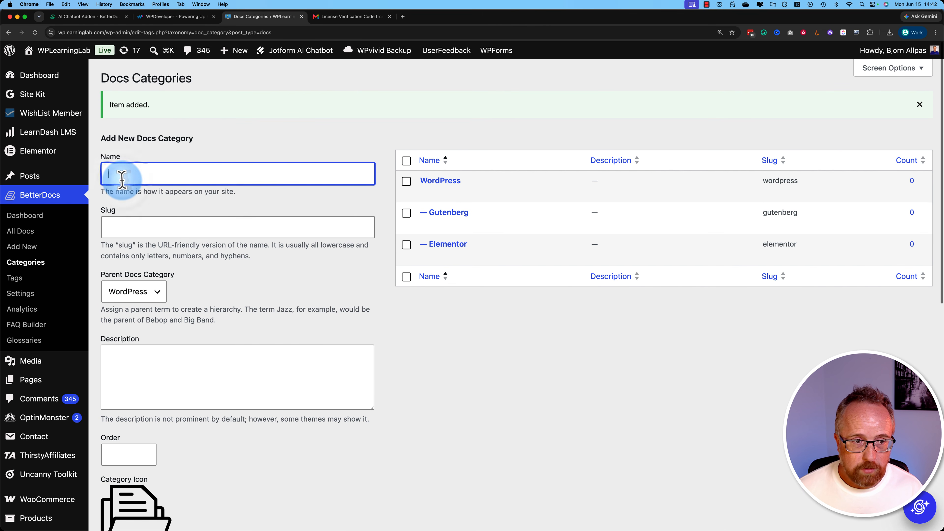
pyautogui.write('Bricks')
pyautogui.press('Tab')
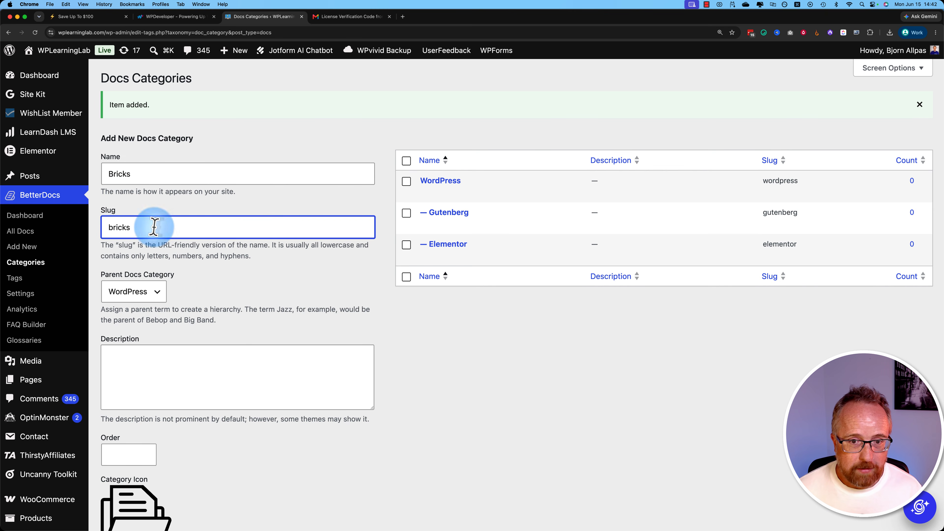
pyautogui.scroll(-10, 156, 242)
pyautogui.click(158, 327)
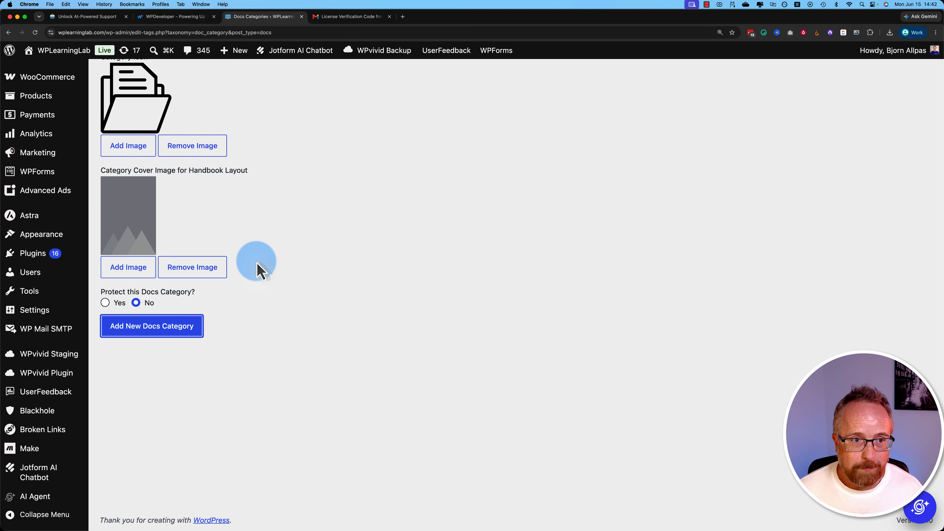
# - Add a docs category named Breakdance with the slug breakdance under the parent category WordPress
pyautogui.scroll(10, 158, 207)
pyautogui.click(122, 172)
pyautogui.write('Break')
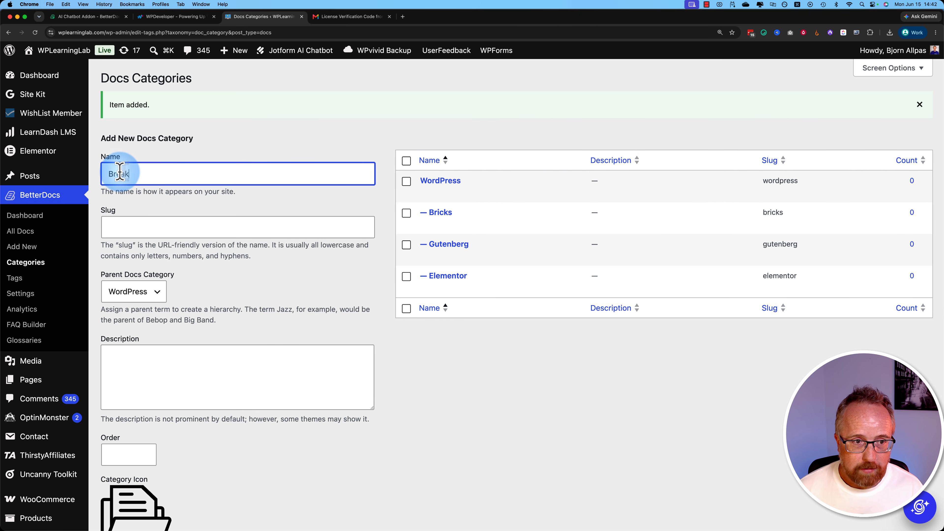
pyautogui.write('dance')
pyautogui.press('Tab')
pyautogui.write('bre')
pyautogui.write('a')
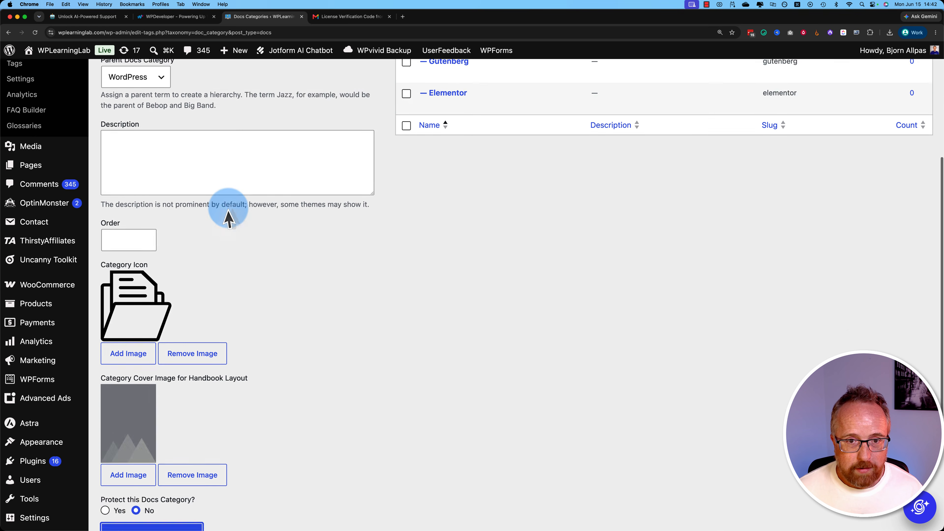
pyautogui.scroll(5, 229, 216)
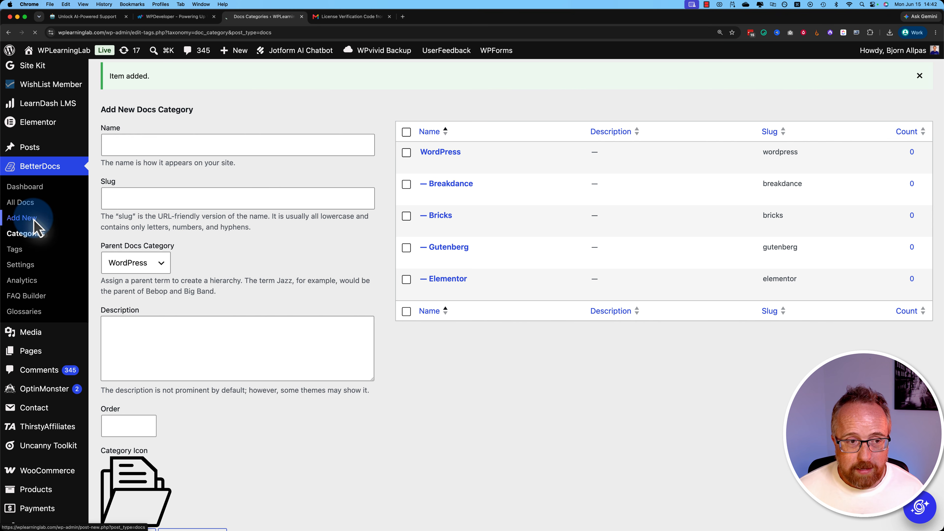
# - Start a new BetterDocs doc, title it WordPress, and place the cursor in its empty first paragraph
pyautogui.click(145, 150)
pyautogui.write('WordPress')
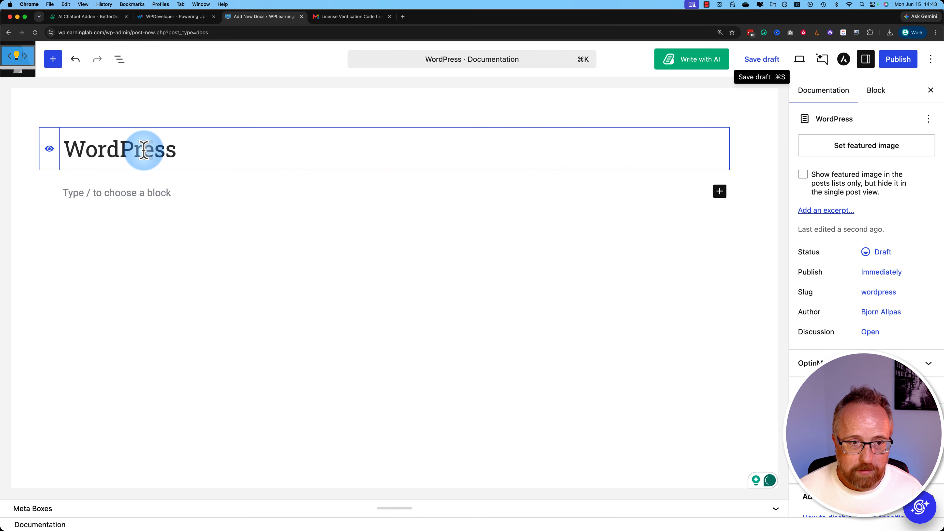
pyautogui.click(145, 192)
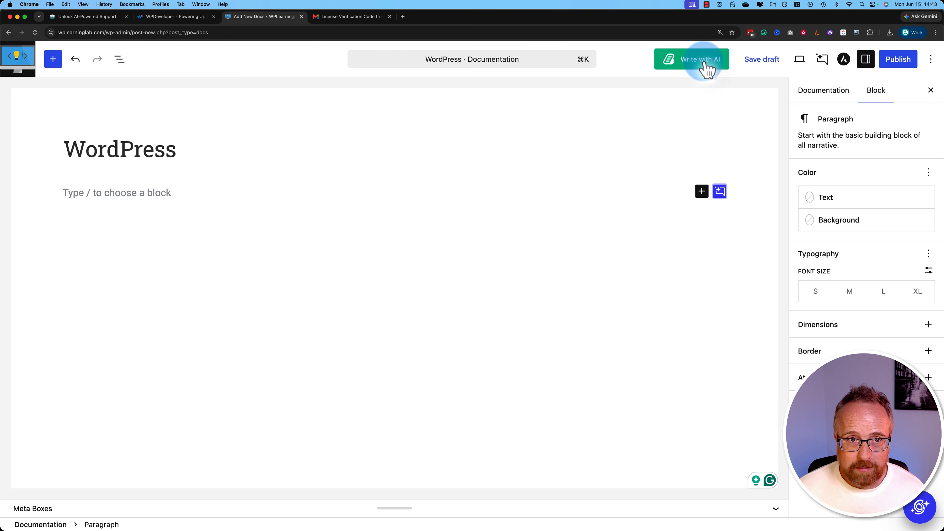
# - Open Write with AI for the doc, follow its OpenAI API Key link, and bring up OpenAI's API keys page
pyautogui.click(707, 68)
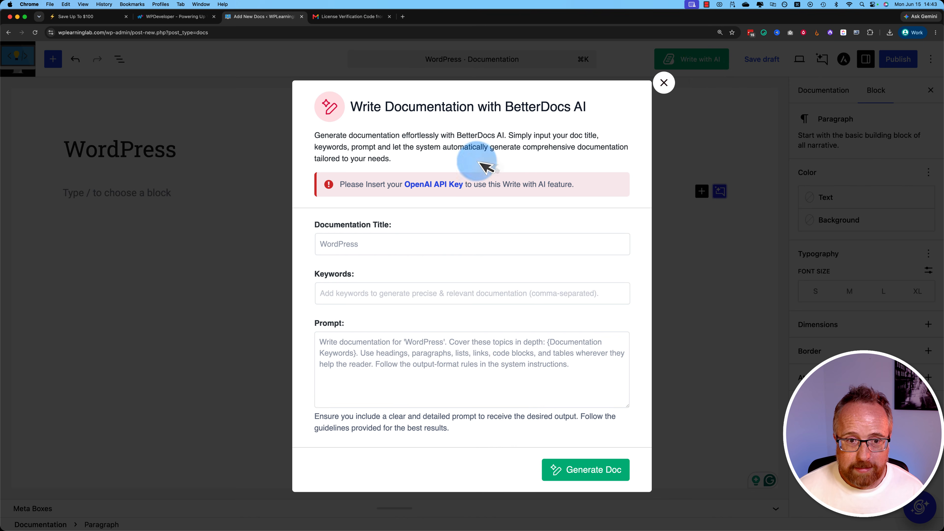
pyautogui.click(426, 185)
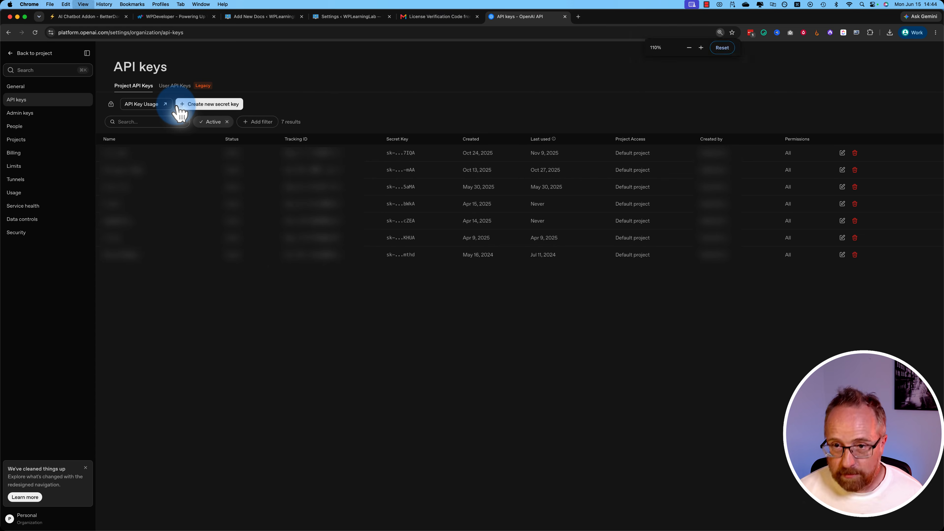
pyautogui.press('super+equal')
pyautogui.press('super+equal')
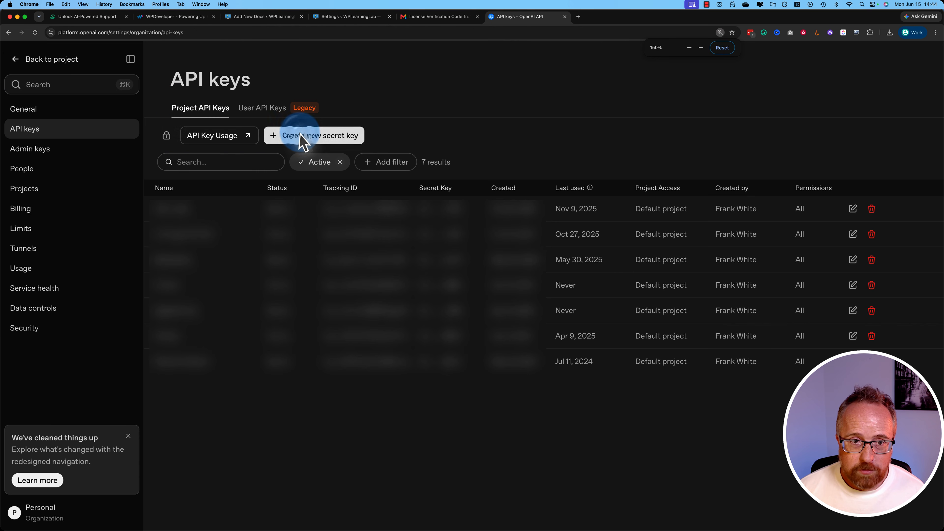
# - Unblur the new secret key form and create an OpenAI key named Betterdocs in the Default project with all permissions
pyautogui.click(303, 139)
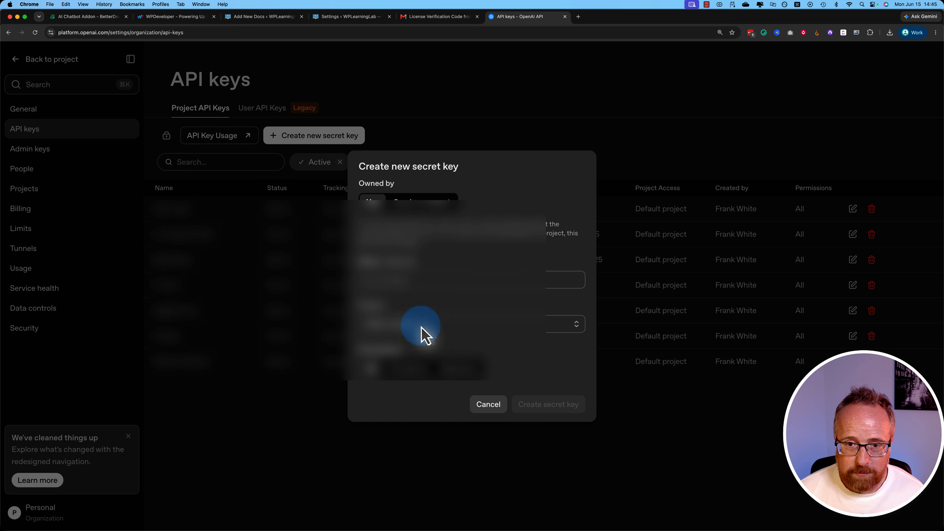
pyautogui.click(804, 33)
pyautogui.click(777, 84)
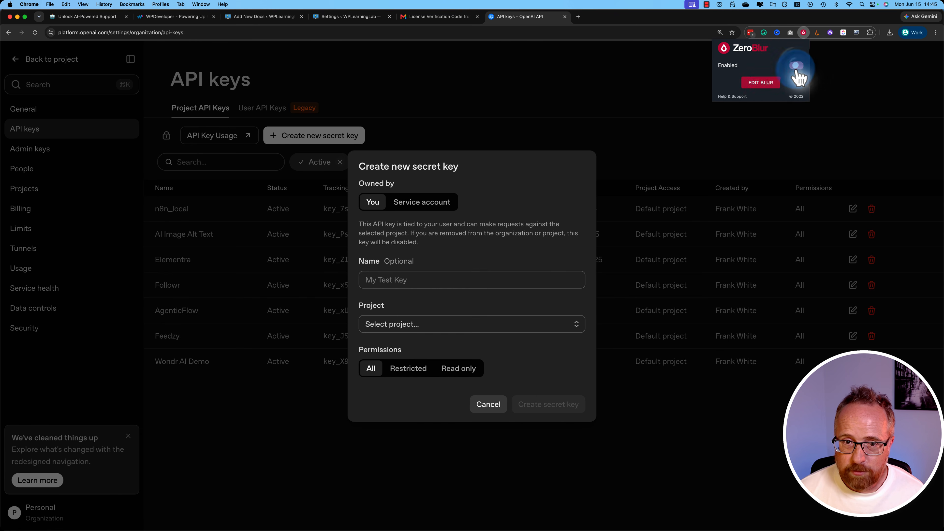
pyautogui.click(359, 284)
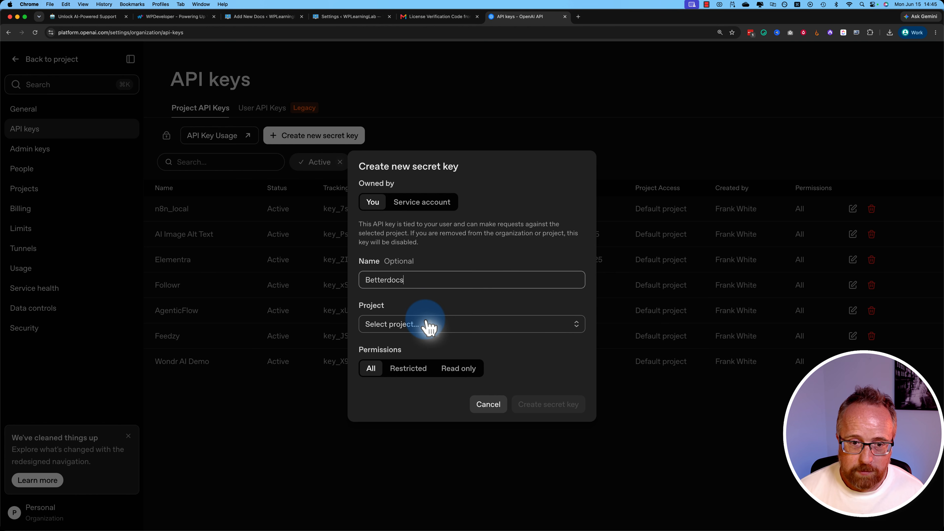
pyautogui.click(431, 328)
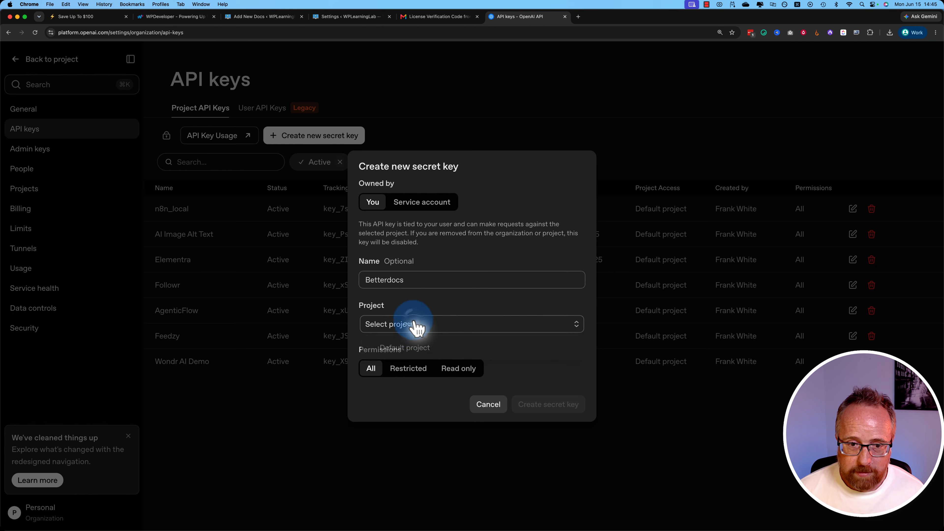
pyautogui.click(414, 349)
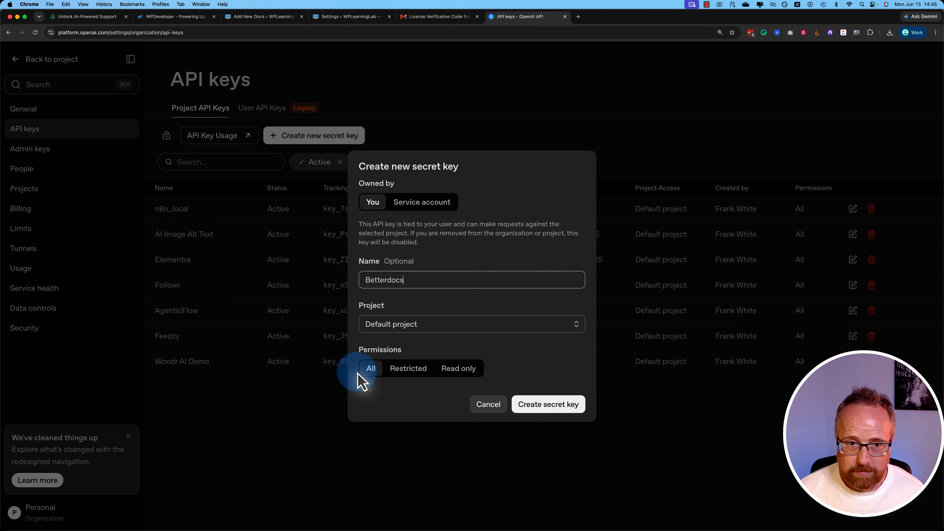
pyautogui.click(562, 405)
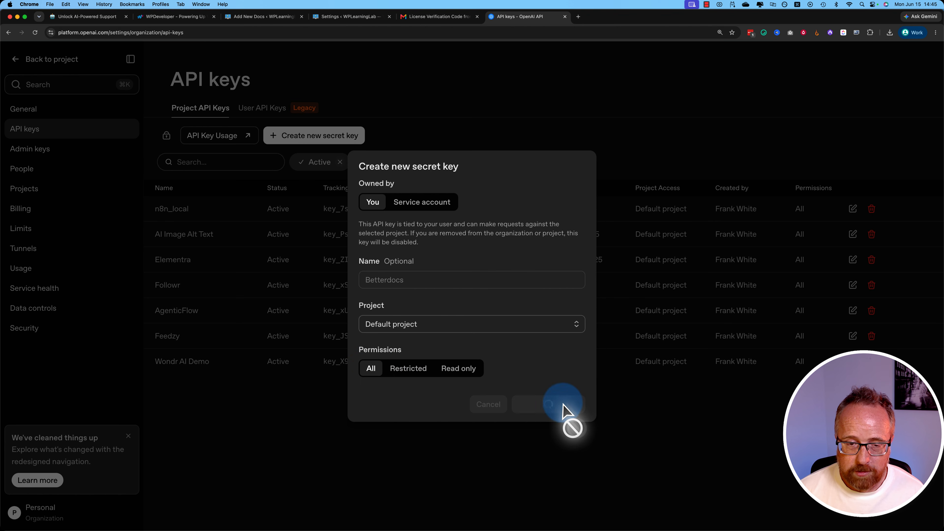
# - Copy the new secret key into the API Key field of BetterDocs' AI Content Suite settings and save the settings
pyautogui.click(509, 302)
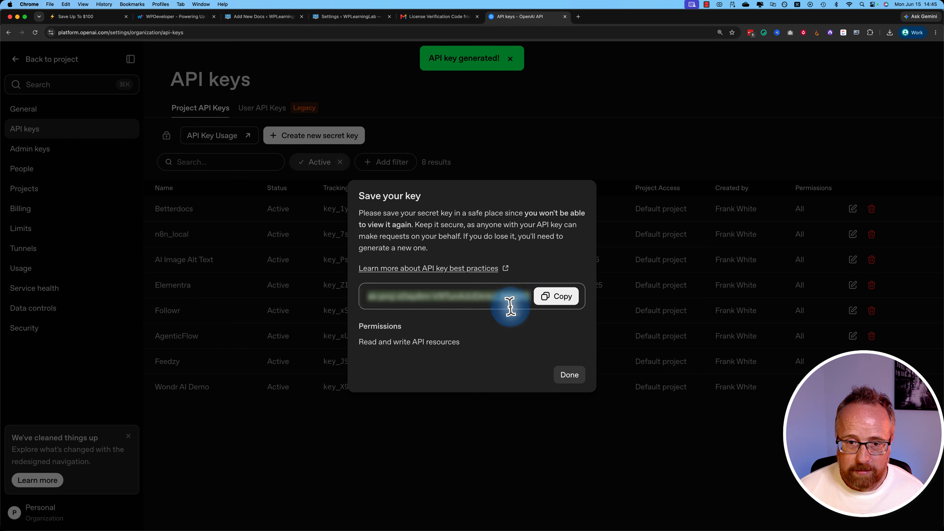
pyautogui.click(352, 16)
pyautogui.click(630, 284)
pyautogui.press('super+v')
pyautogui.click(800, 353)
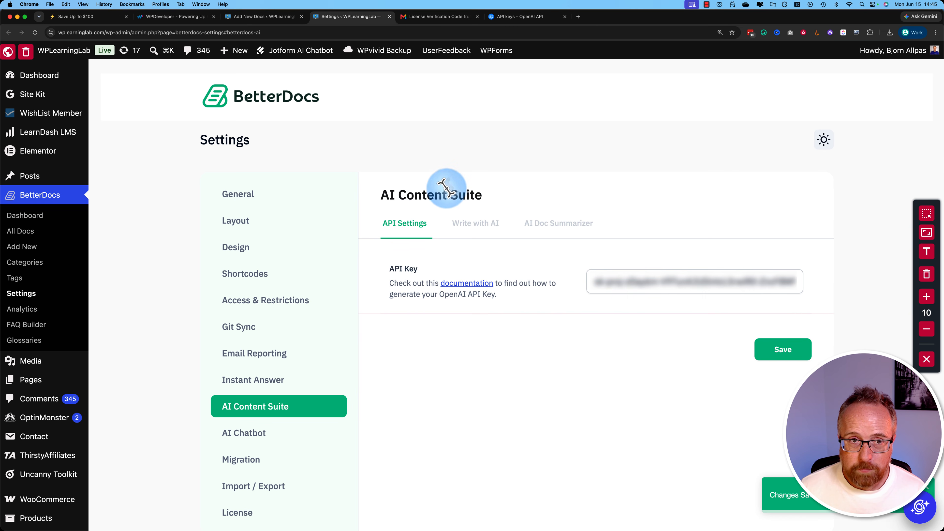
# - Return to the WordPress doc, save it as a draft without the AI dialog open, and reload its editor
pyautogui.click(269, 19)
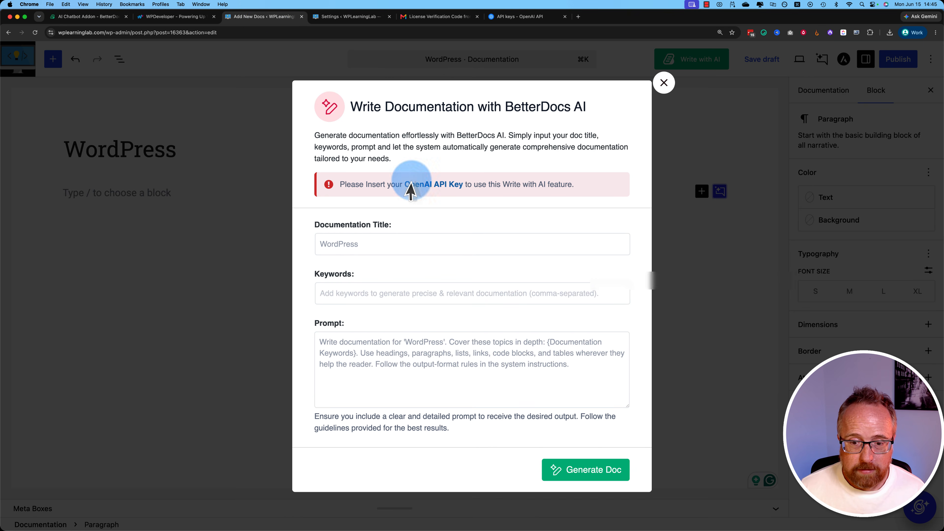
pyautogui.click(657, 84)
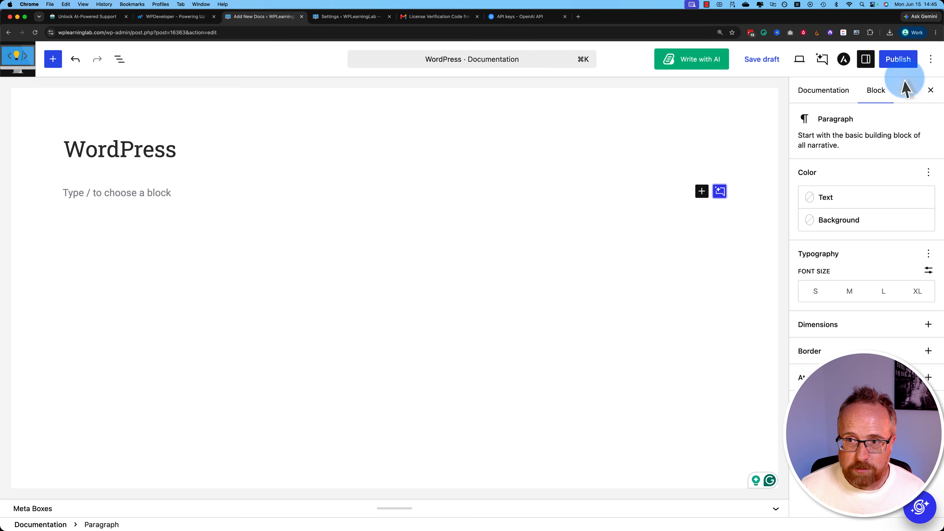
pyautogui.click(762, 60)
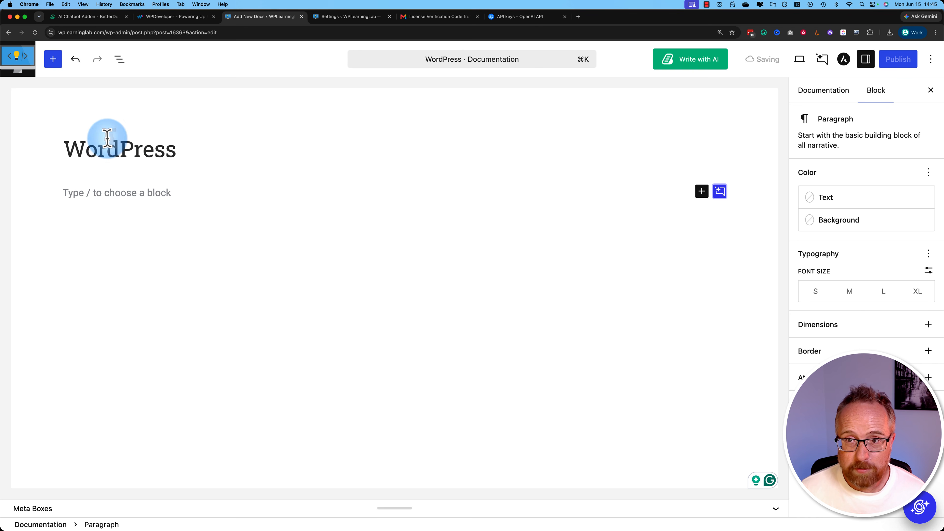
pyautogui.click(36, 33)
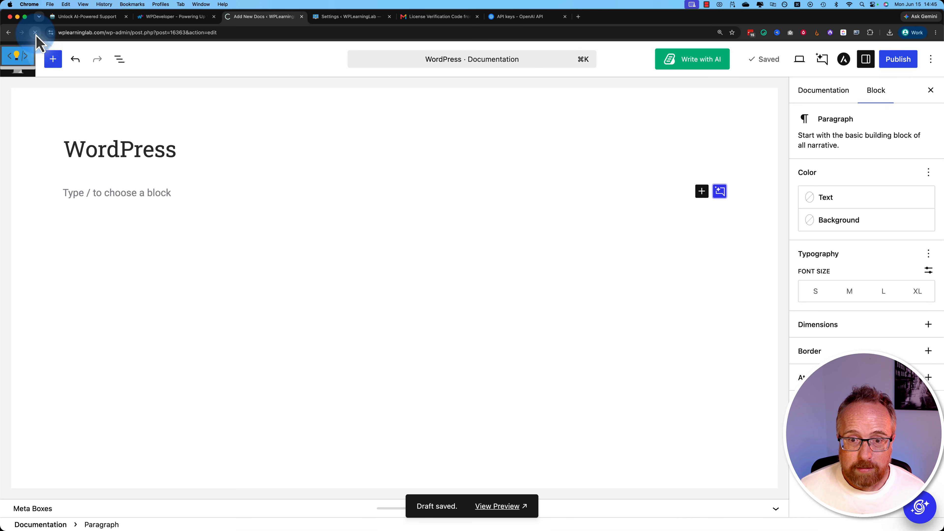
# - Reopen Write with AI for the doc, enter the keywords "how to use wordpress, wordpress websites", and review the prompt
pyautogui.click(222, 183)
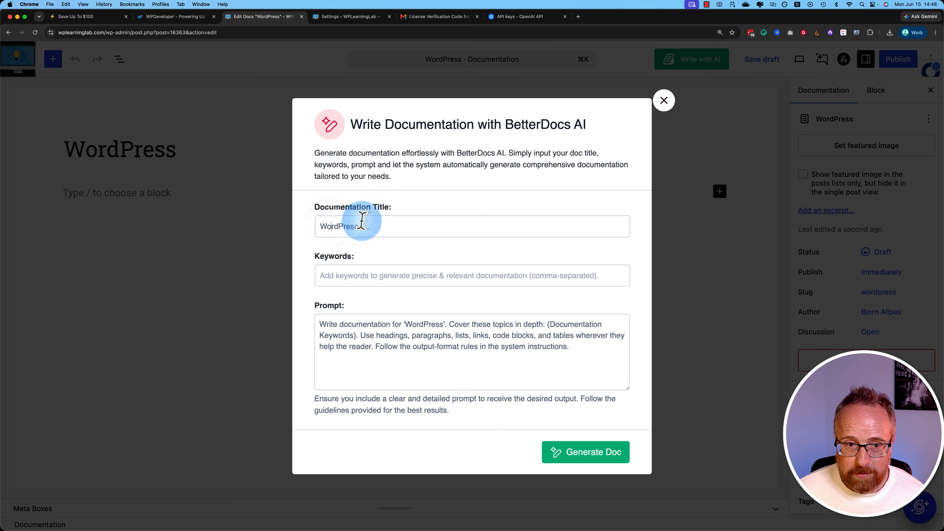
pyautogui.click(340, 275)
pyautogui.write('how to use wordpres')
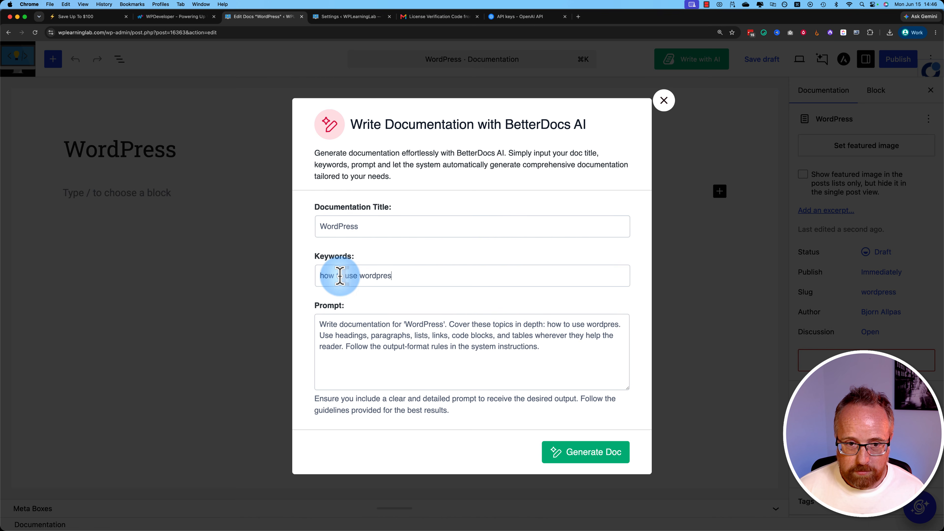
pyautogui.write('s, wordperess websites')
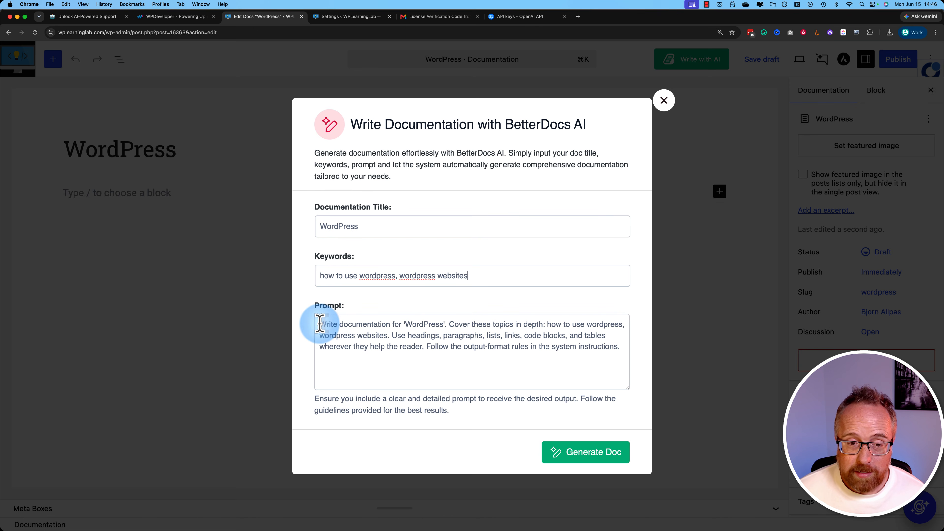
pyautogui.moveTo(320, 324); pyautogui.dragTo(596, 363)
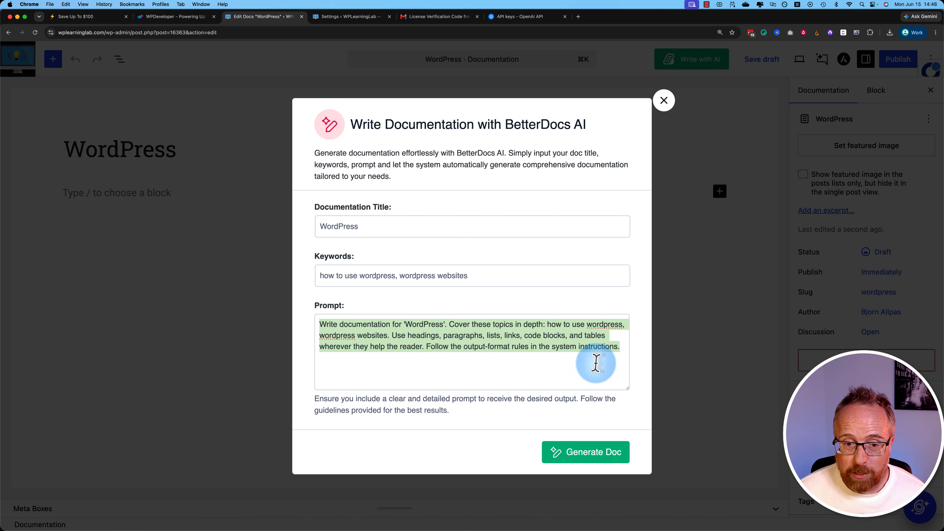
# - Add "wordpress design" as a third keyword for the AI documentation and generate the doc
pyautogui.click(481, 273)
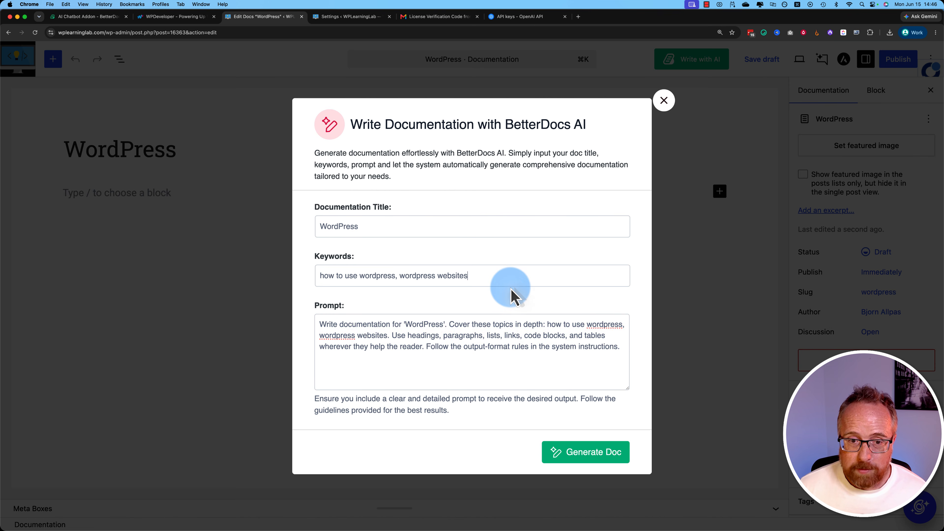
pyautogui.write(', wordpre')
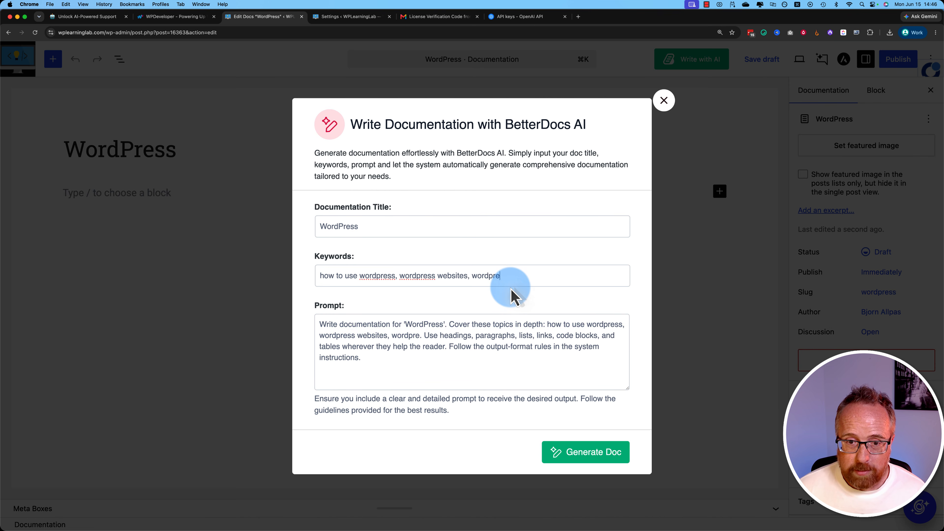
pyautogui.write('ss tutorials')
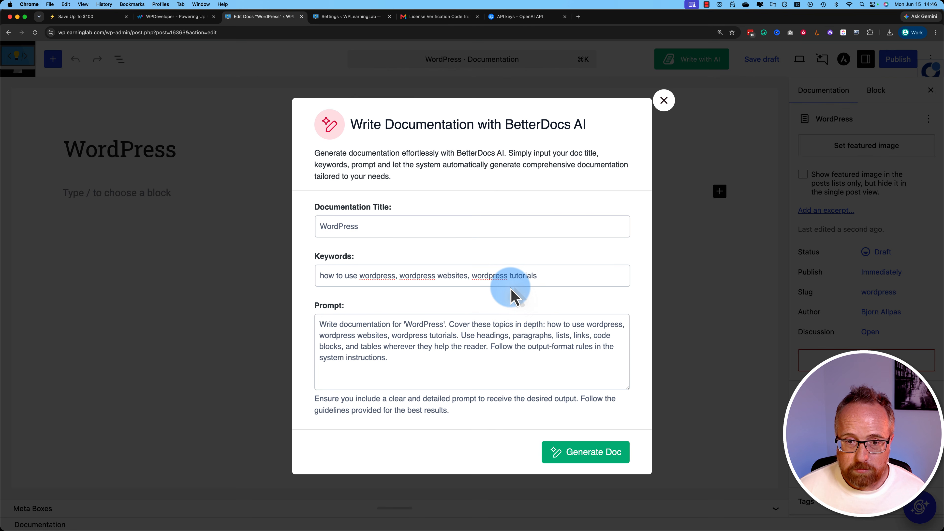
pyautogui.press('BackSpace')
pyautogui.press('BackSpace')
pyautogui.press('BackSpace')
pyautogui.press('BackSpace')
pyautogui.press('BackSpace')
pyautogui.press('BackSpace')
pyautogui.write('d')
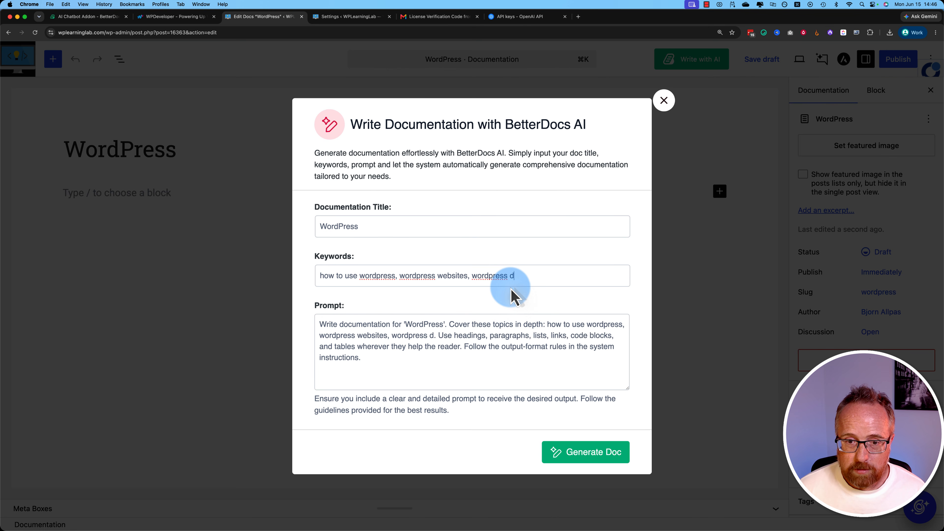
pyautogui.write('esign')
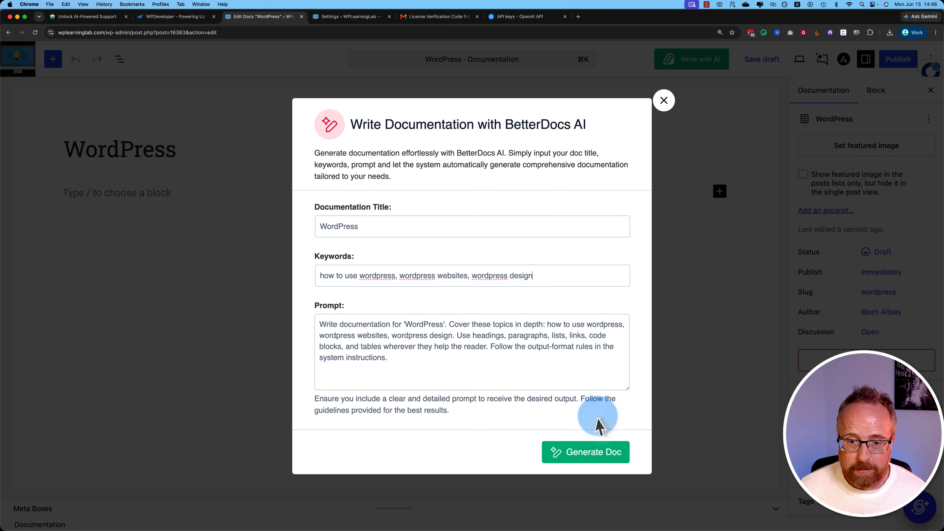
pyautogui.click(605, 458)
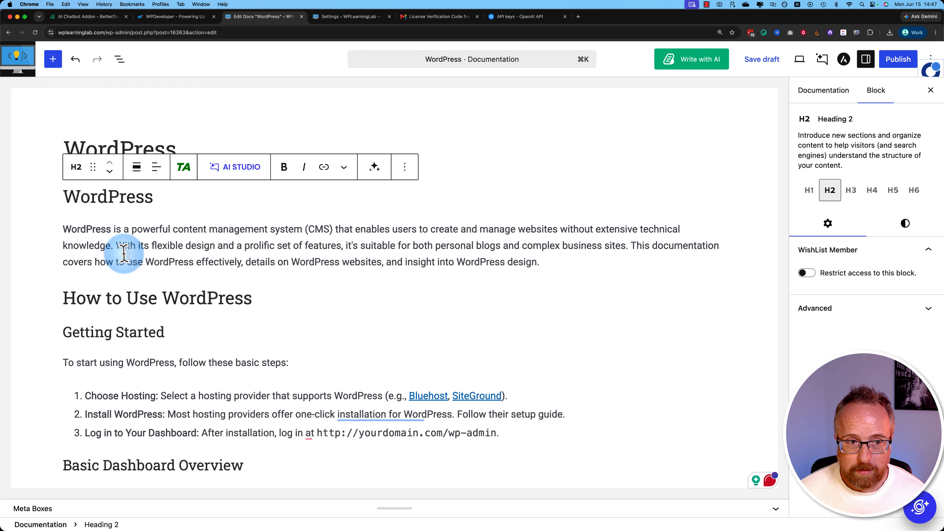
# - Examine the generated WordPress doc from its introduction to its conclusion, including where the WordPress Support link leads
pyautogui.click(126, 254)
pyautogui.scroll(-20, 316, 297)
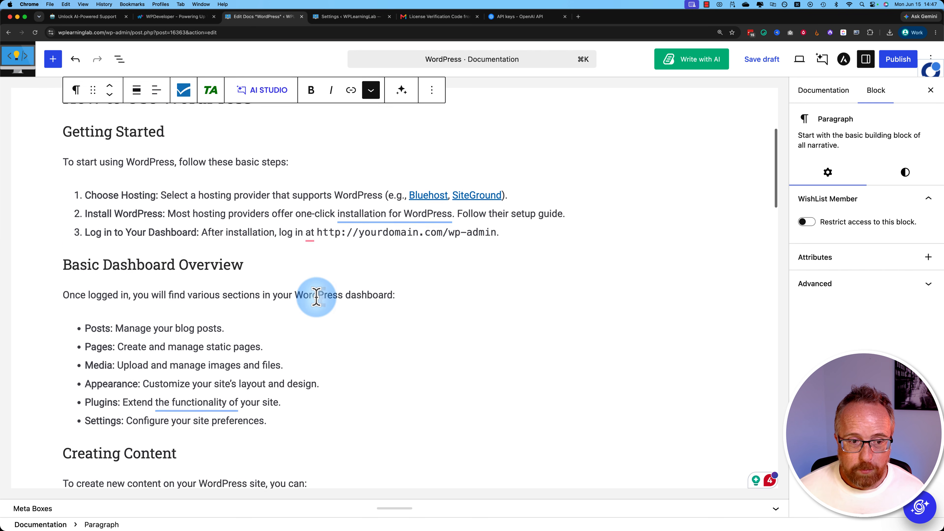
pyautogui.scroll(-20, 317, 296)
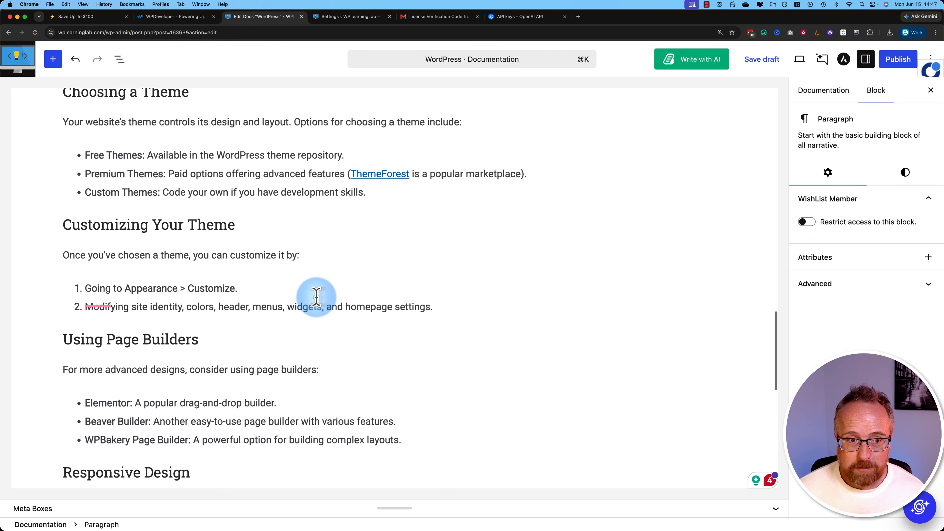
pyautogui.scroll(-1, 315, 297)
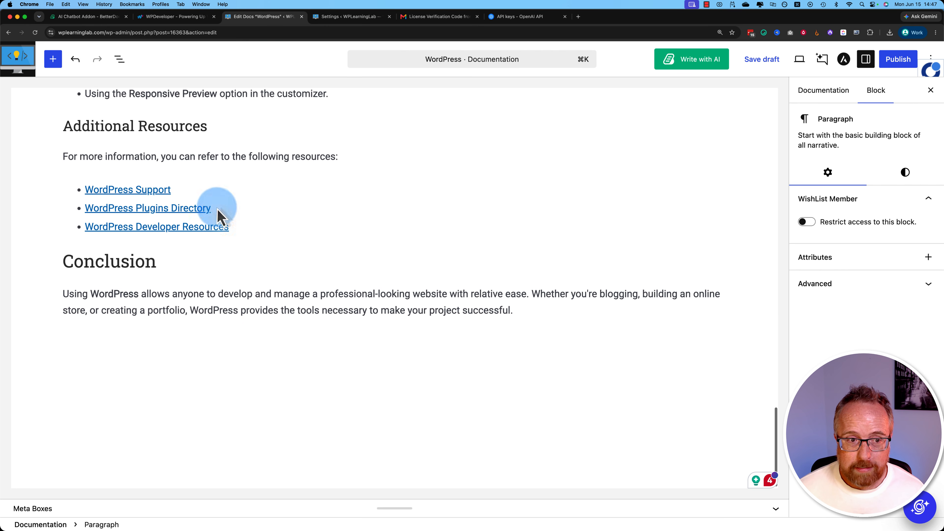
pyautogui.scroll(20, 270, 339)
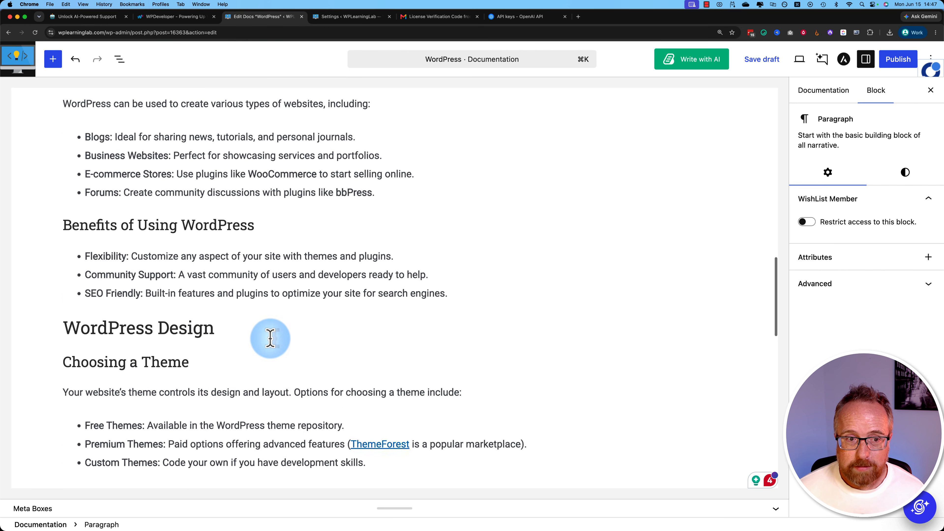
pyautogui.scroll(-10, 271, 340)
pyautogui.scroll(-5, 271, 339)
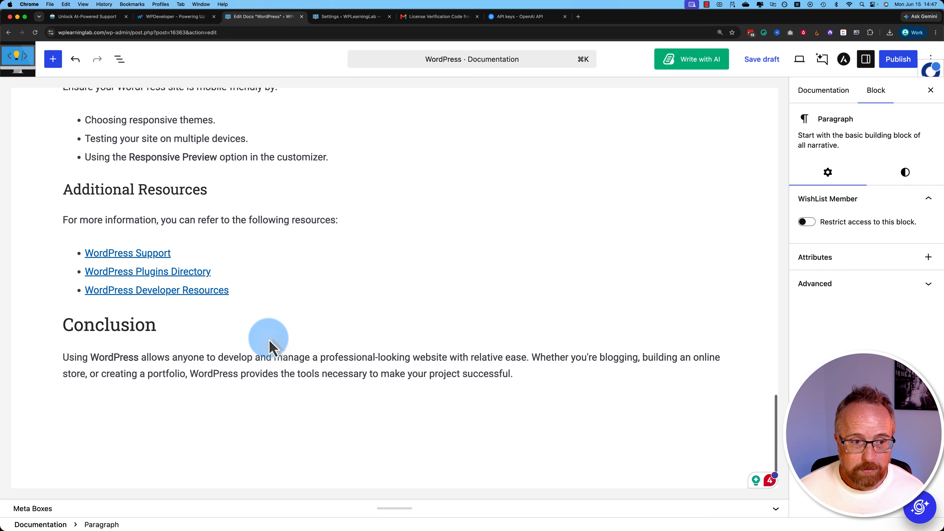
pyautogui.click(147, 253)
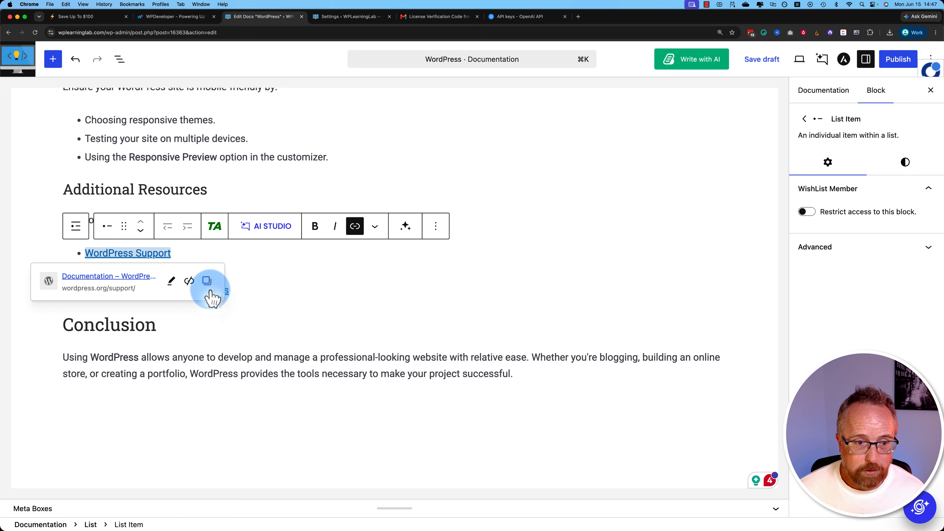
pyautogui.click(227, 292)
pyautogui.click(316, 355)
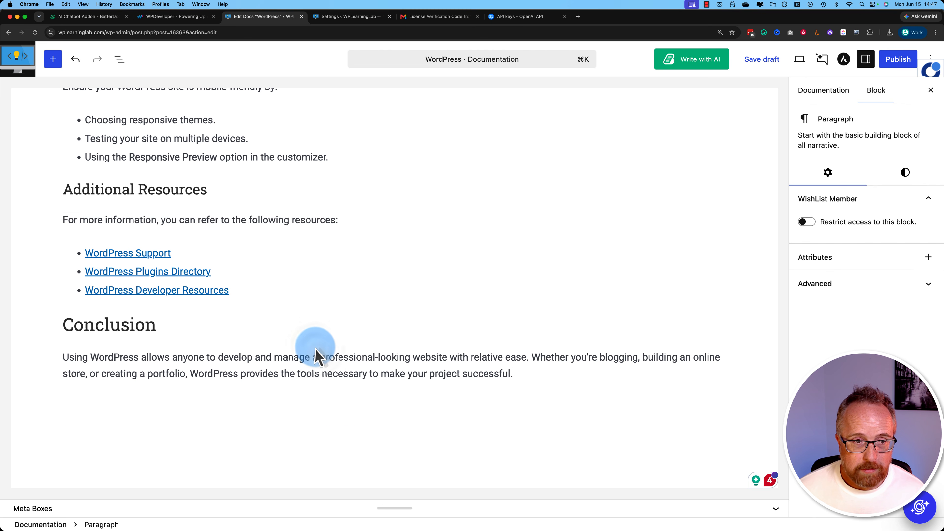
pyautogui.scroll(2, 316, 352)
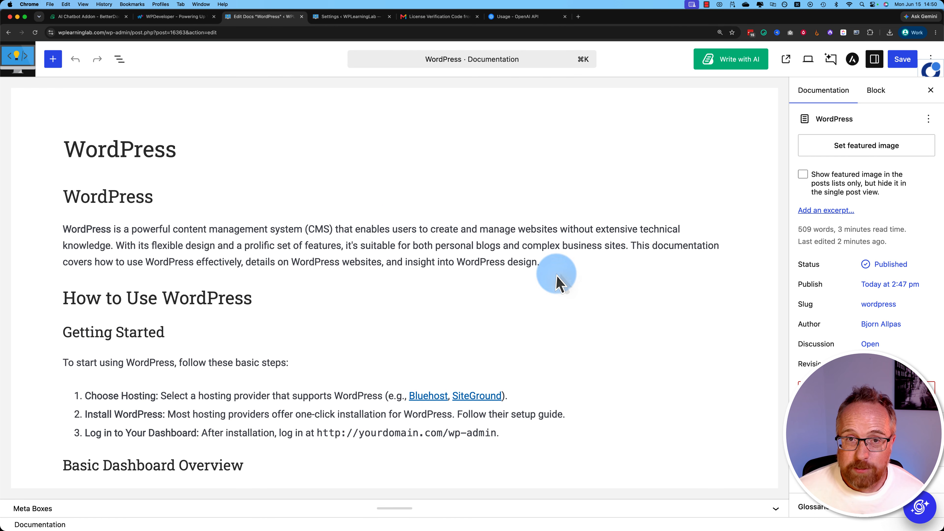
# - Expand the published doc's category settings and assign it to the WordPress category
pyautogui.moveTo(559, 279)
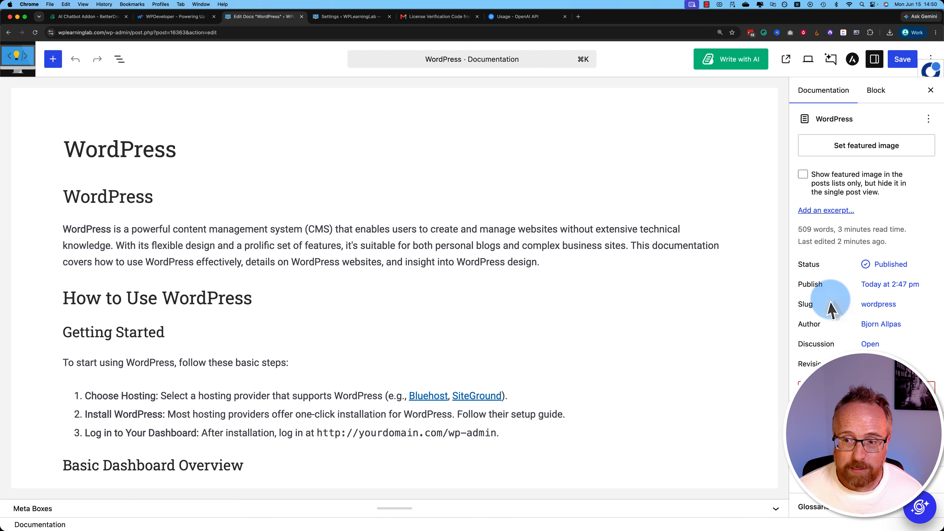
pyautogui.scroll(-2, 828, 301)
pyautogui.scroll(-5, 351, 240)
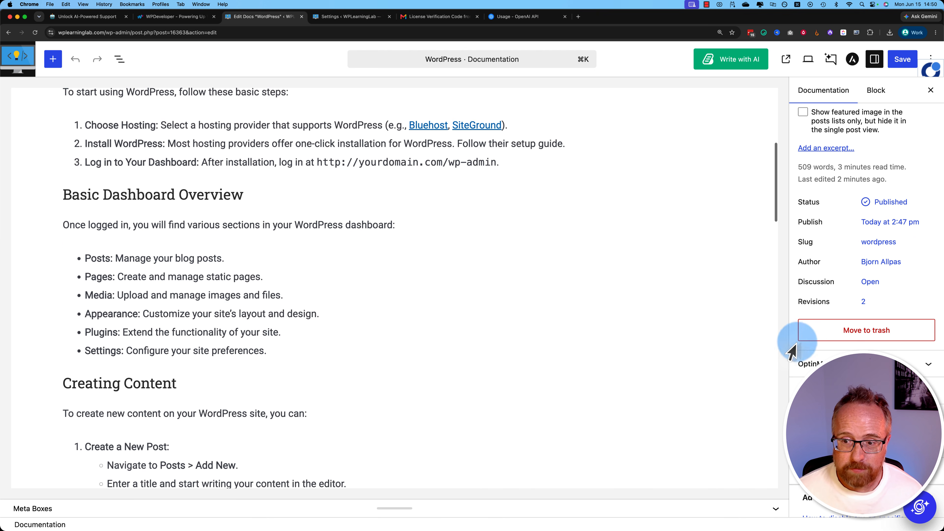
pyautogui.scroll(-1, 855, 318)
pyautogui.click(865, 387)
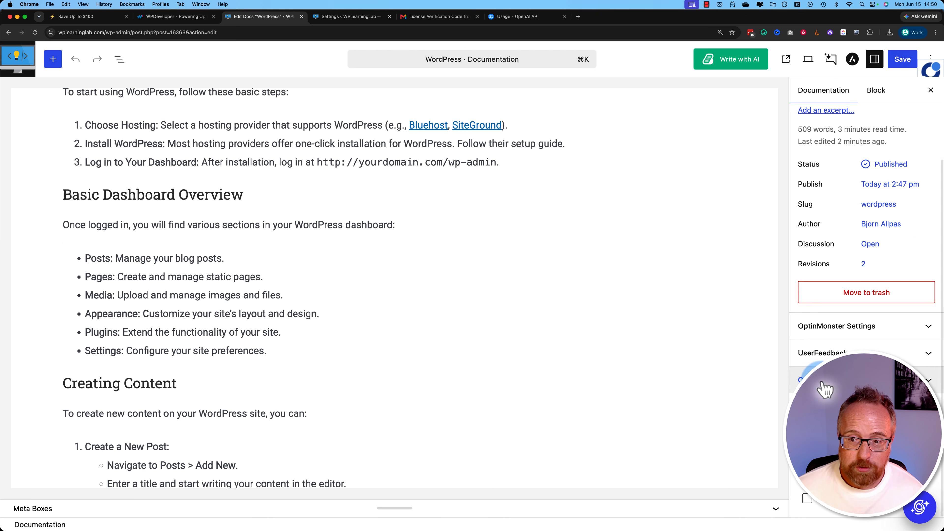
pyautogui.scroll(-1, 864, 389)
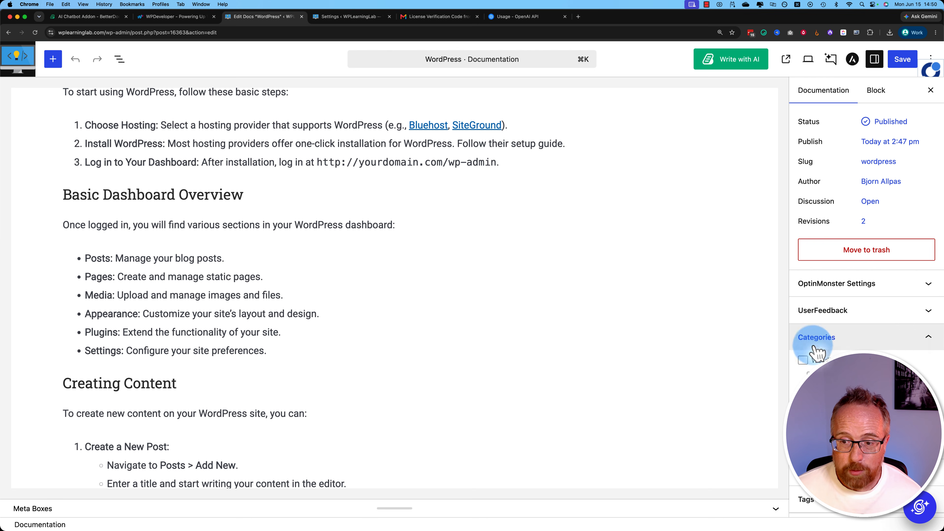
pyautogui.click(803, 360)
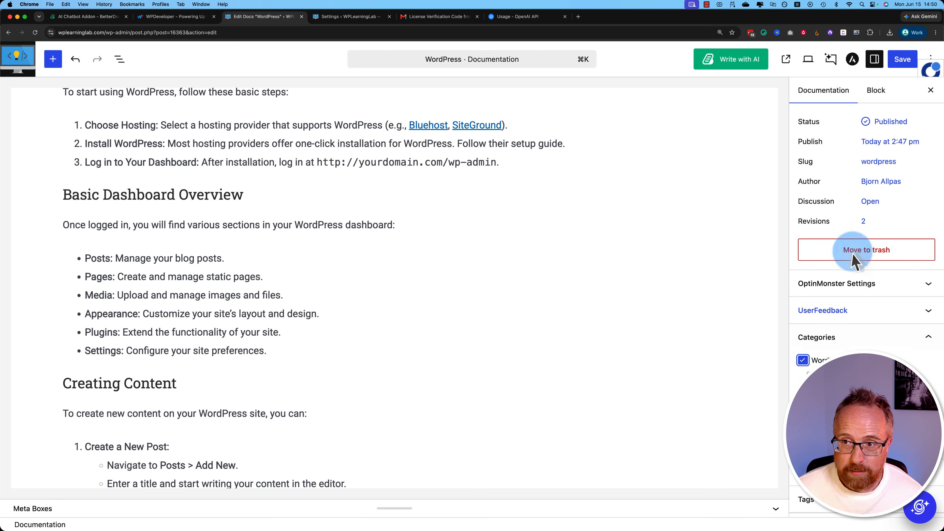
# - Save the WordPress doc's category assignment and view the published doc from the documentation list in a separate tab
pyautogui.click(902, 60)
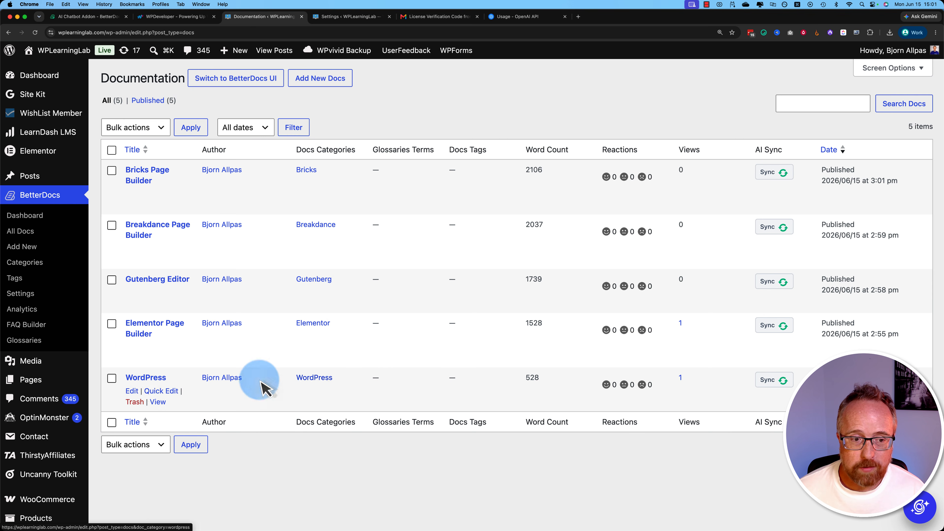
pyautogui.keyDown('super'); pyautogui.click(158, 402); pyautogui.keyUp('super')
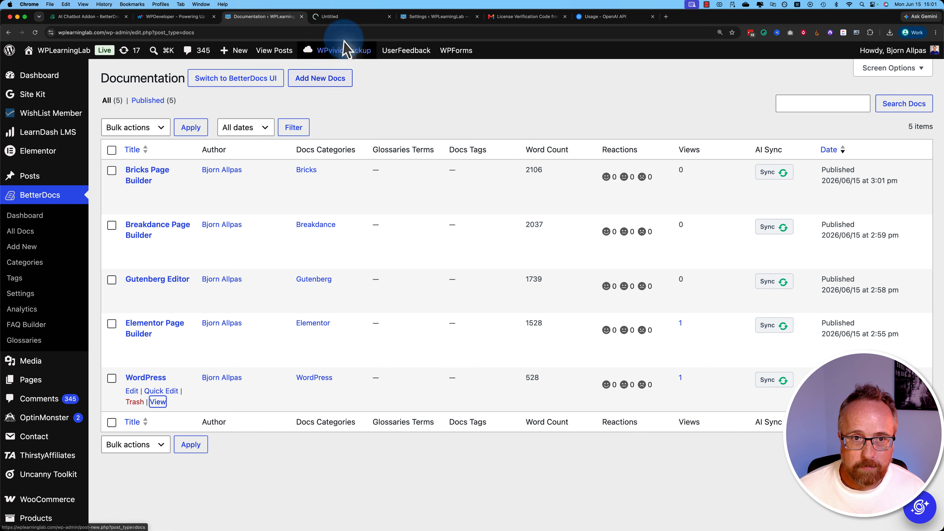
pyautogui.click(342, 18)
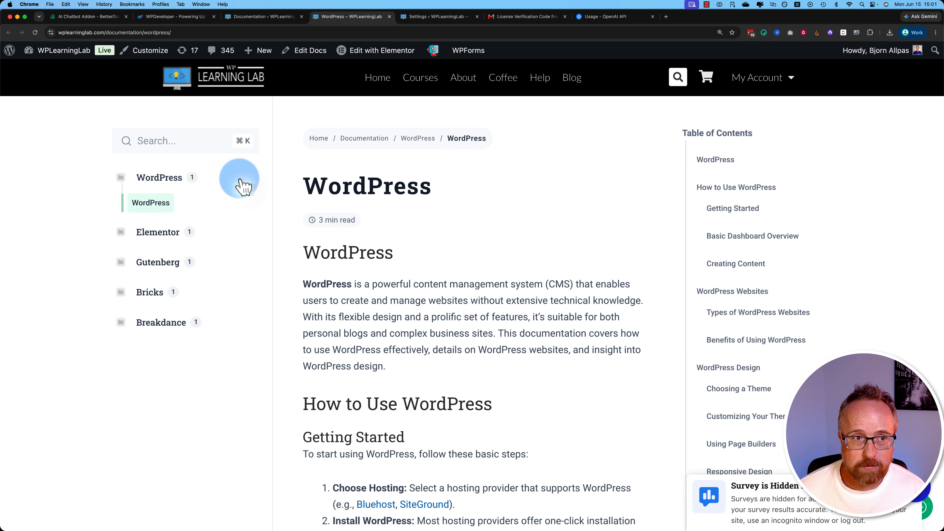
# - Examine the published WordPress doc's URL, table of contents and content down to the conclusion
pyautogui.moveTo(105, 33); pyautogui.dragTo(191, 33)
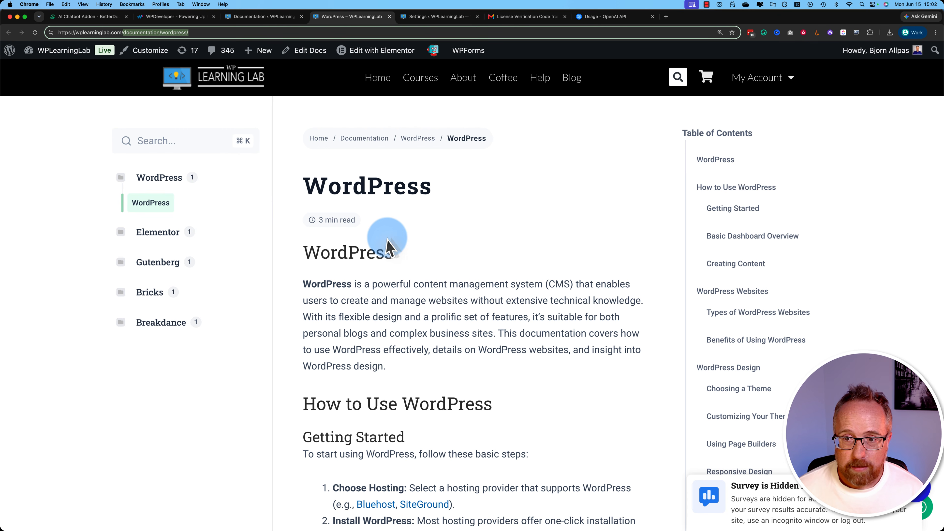
pyautogui.scroll(-1, 385, 237)
pyautogui.scroll(1, 372, 234)
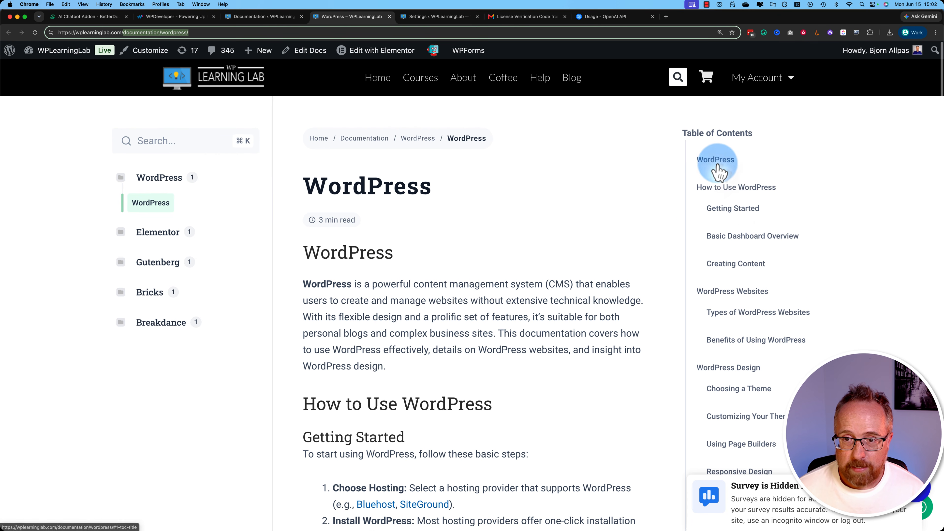
pyautogui.moveTo(699, 166); pyautogui.dragTo(850, 419)
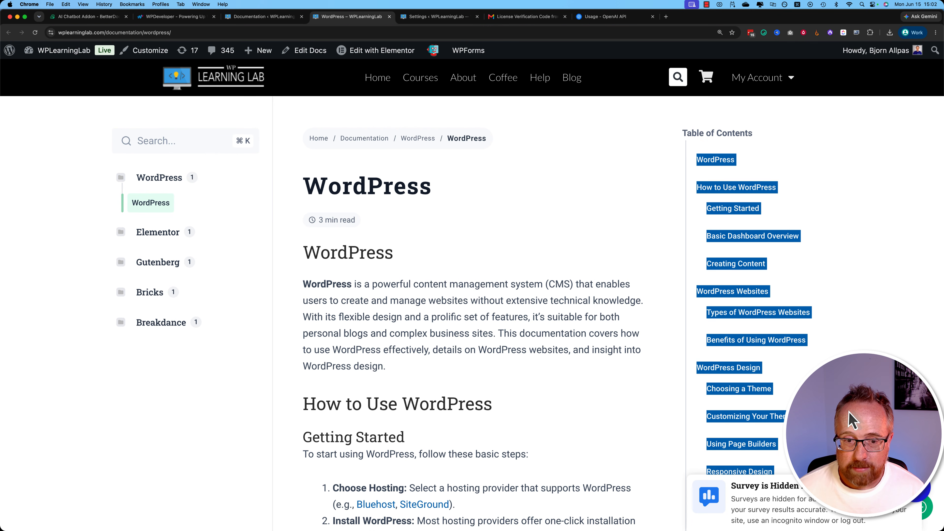
pyautogui.scroll(-4, 328, 249)
pyautogui.scroll(-2, 327, 249)
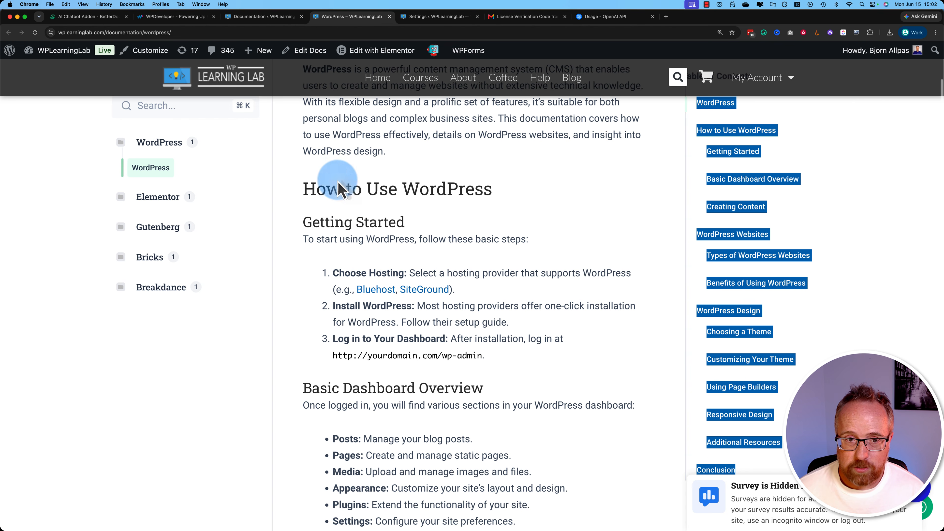
pyautogui.scroll(-4, 375, 320)
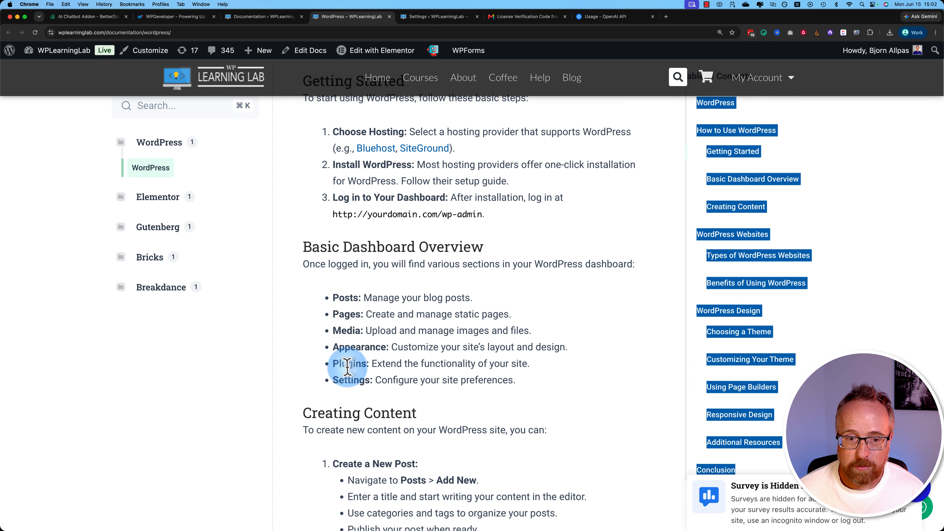
pyautogui.scroll(-8, 397, 368)
pyautogui.scroll(-19, 417, 349)
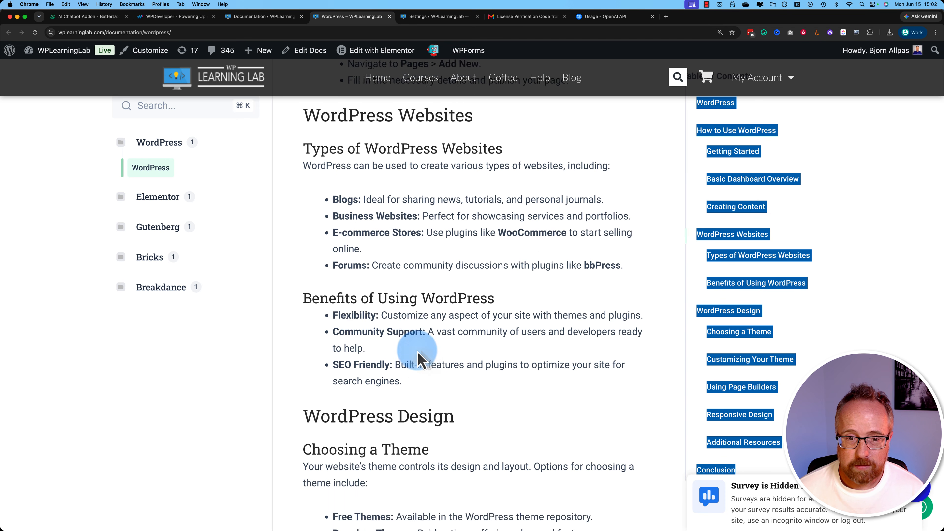
pyautogui.scroll(-6, 417, 349)
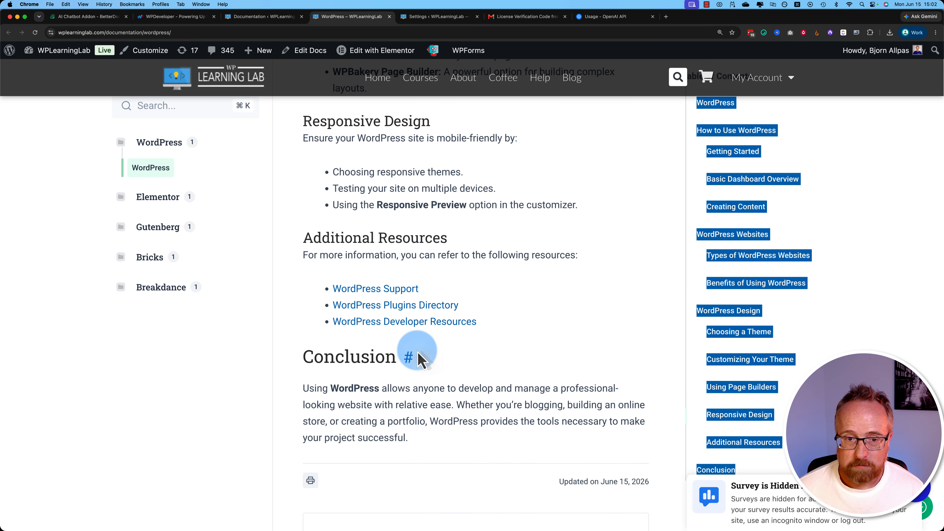
pyautogui.click(420, 363)
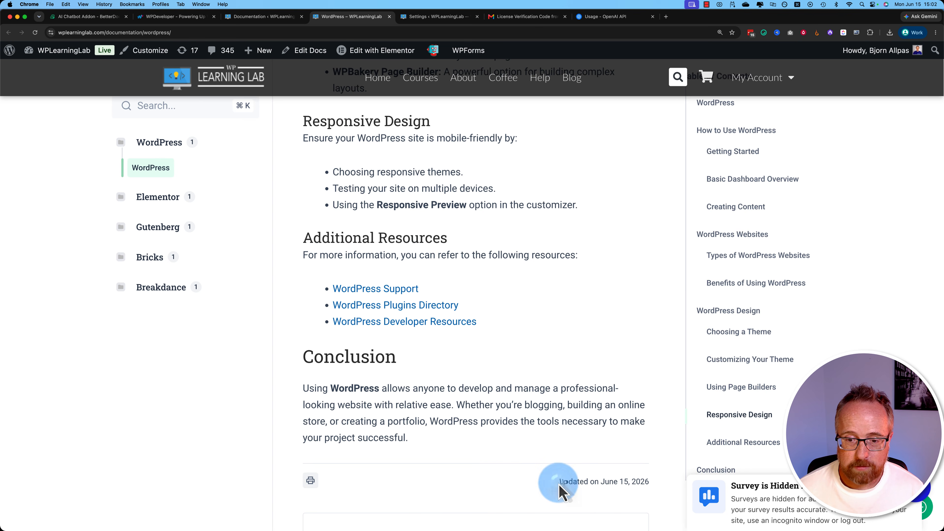
# - Check the doc's last-updated date and inspect its print preview and additional print settings, closing the print window without printing
pyautogui.moveTo(558, 483); pyautogui.dragTo(656, 491)
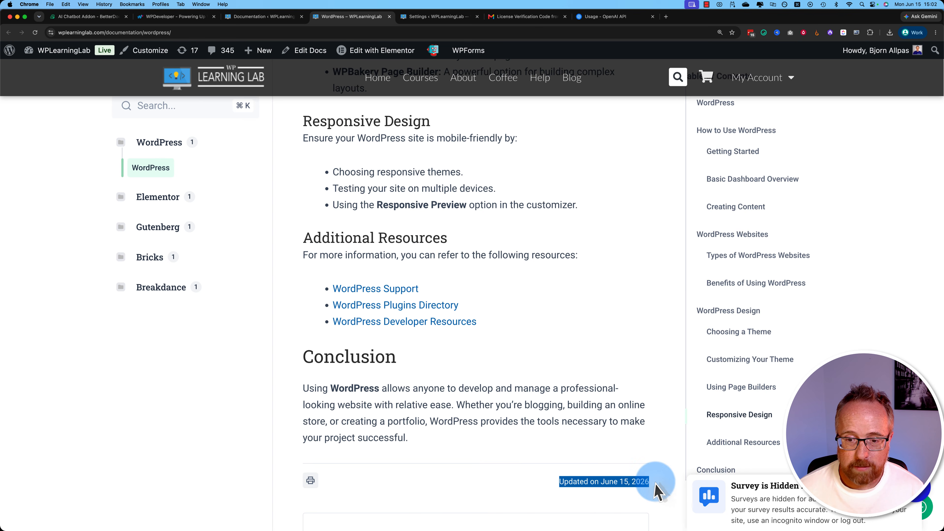
pyautogui.click(310, 481)
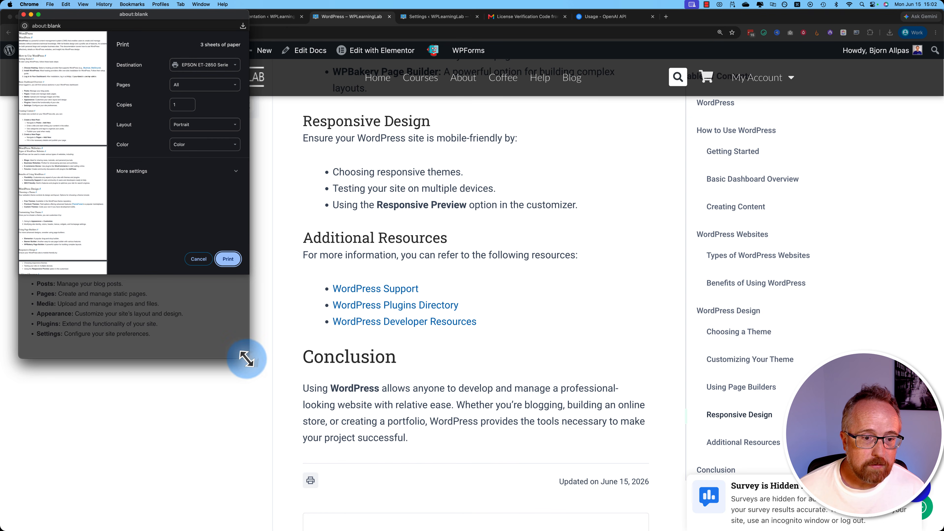
pyautogui.moveTo(247, 358); pyautogui.dragTo(792, 446)
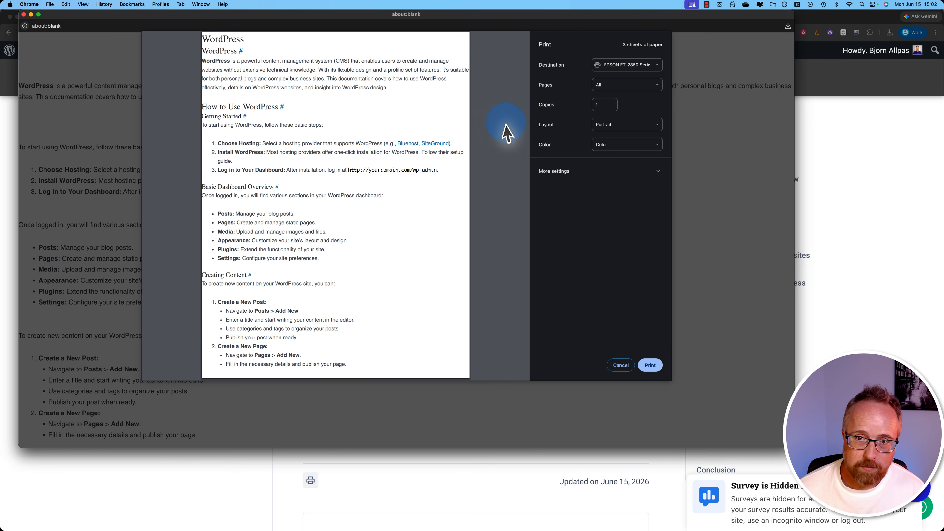
pyautogui.click(584, 180)
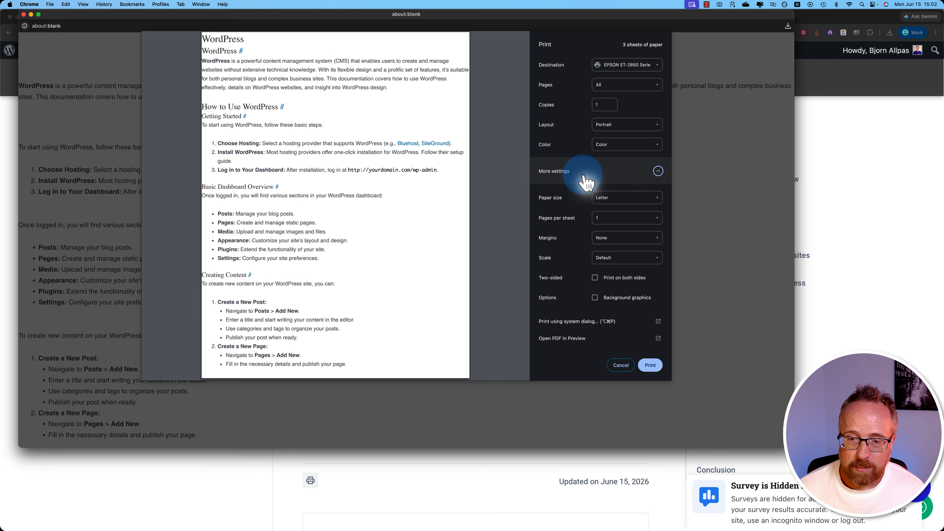
pyautogui.click(583, 175)
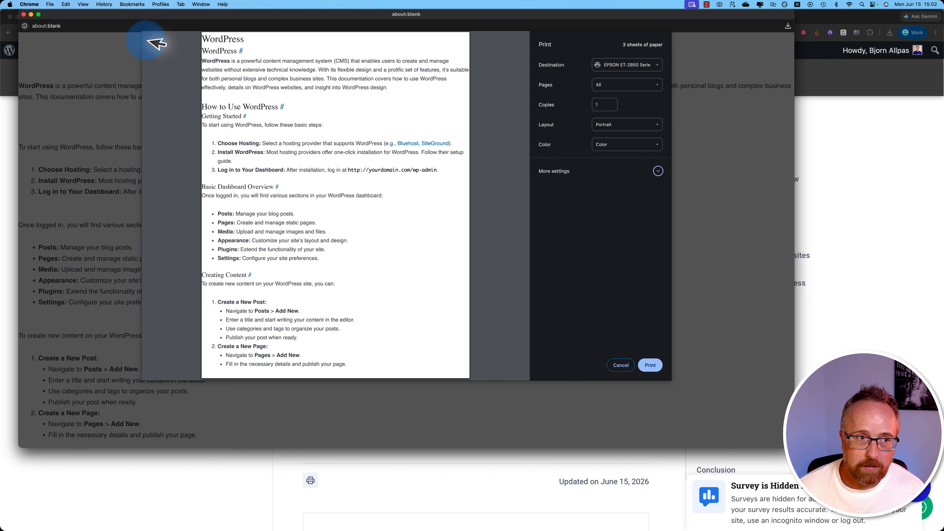
pyautogui.click(23, 14)
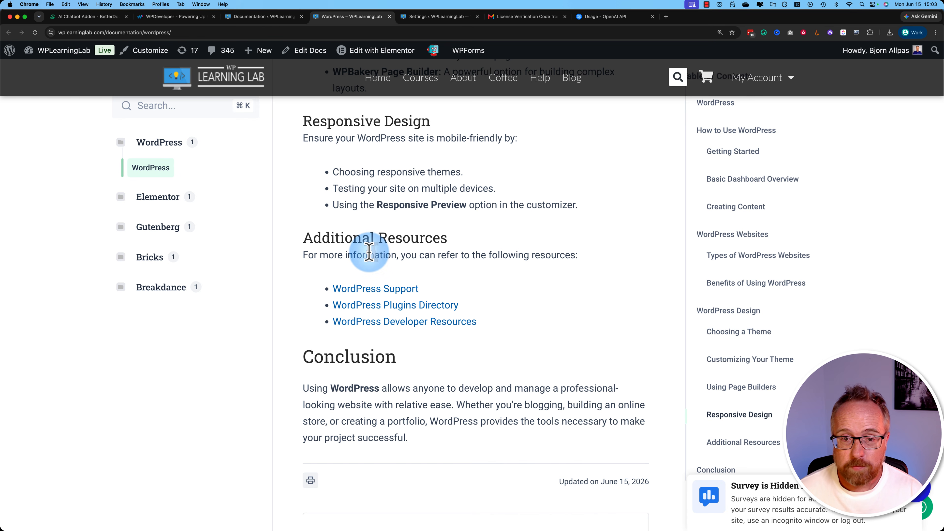
pyautogui.scroll(4, 370, 251)
pyautogui.scroll(1, 369, 252)
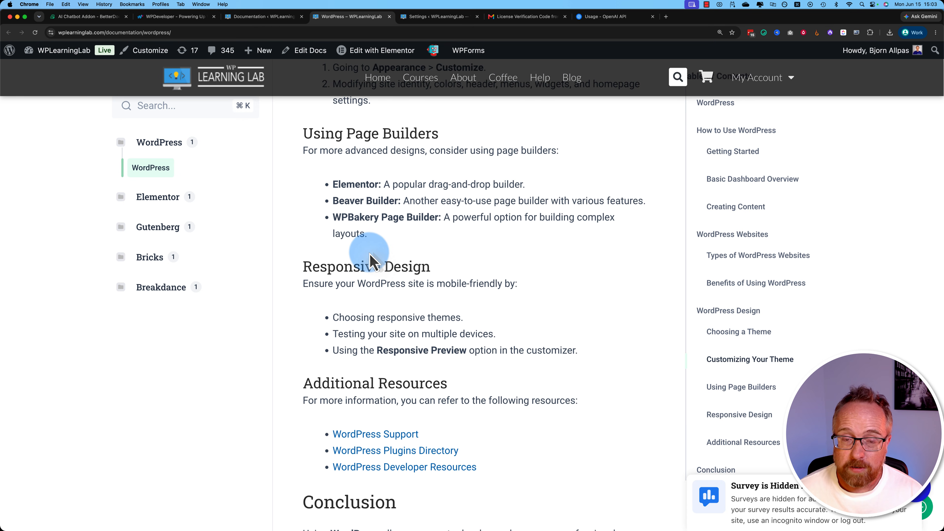
# - Open the BetterDocs settings and enable the AI Chatbot
pyautogui.click(257, 17)
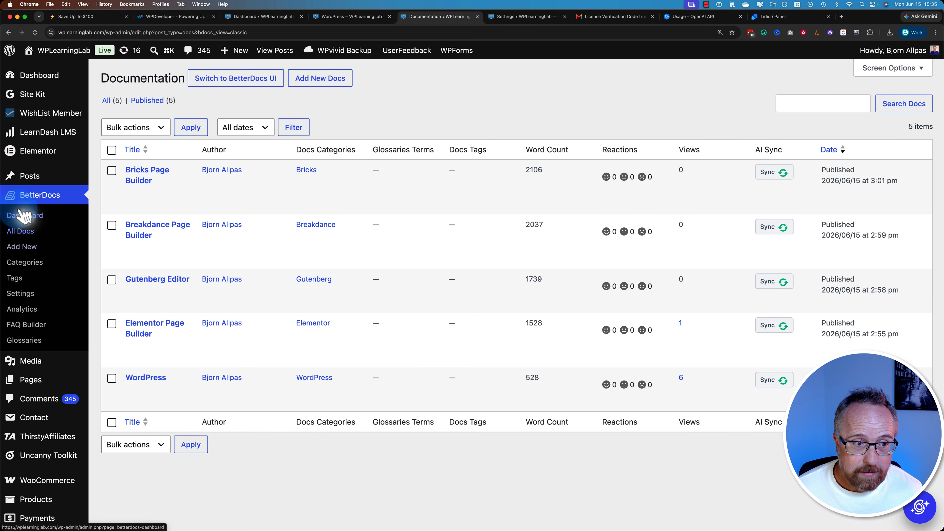
pyautogui.click(31, 295)
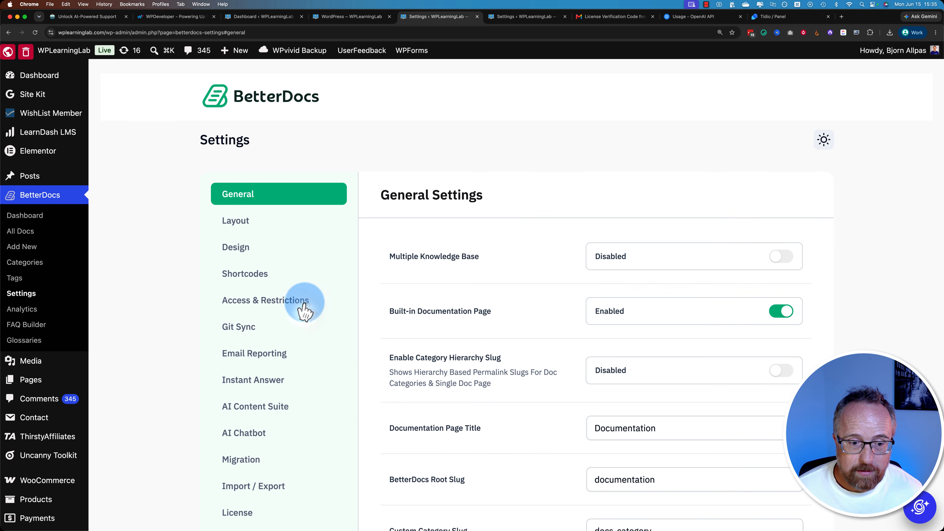
pyautogui.click(241, 433)
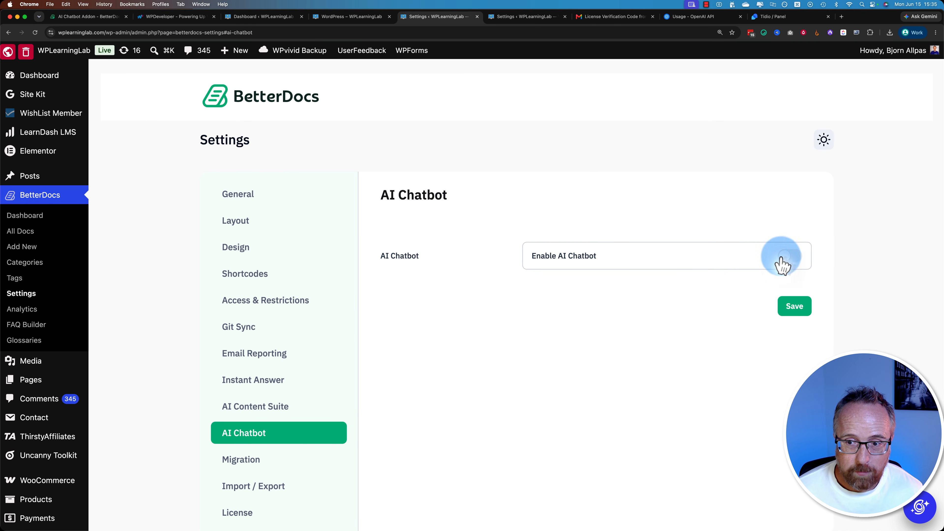
pyautogui.click(790, 257)
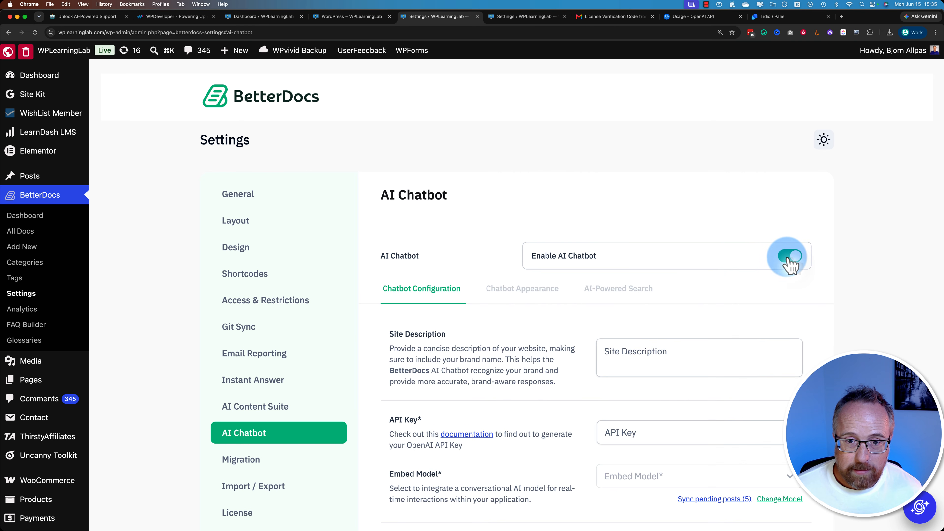
# - Set the chatbot's site description to "WPLearningLab provides high-quality WordPress tutorials and help."
pyautogui.scroll(-5, 784, 262)
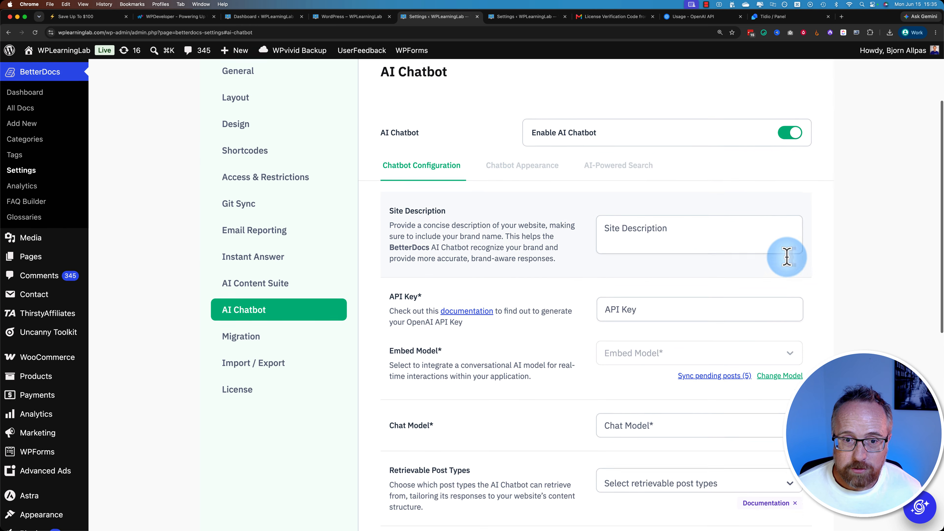
pyautogui.scroll(-1, 568, 513)
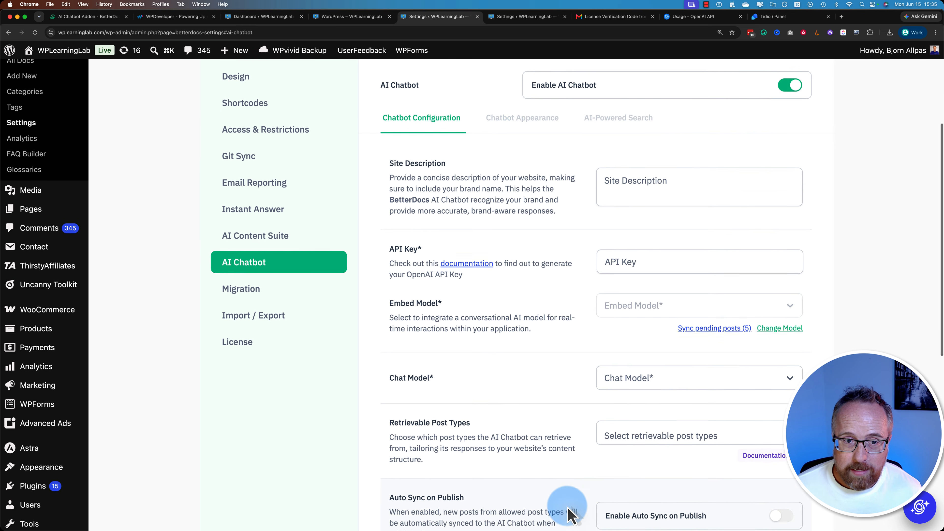
pyautogui.click(619, 181)
pyautogui.press('super+v')
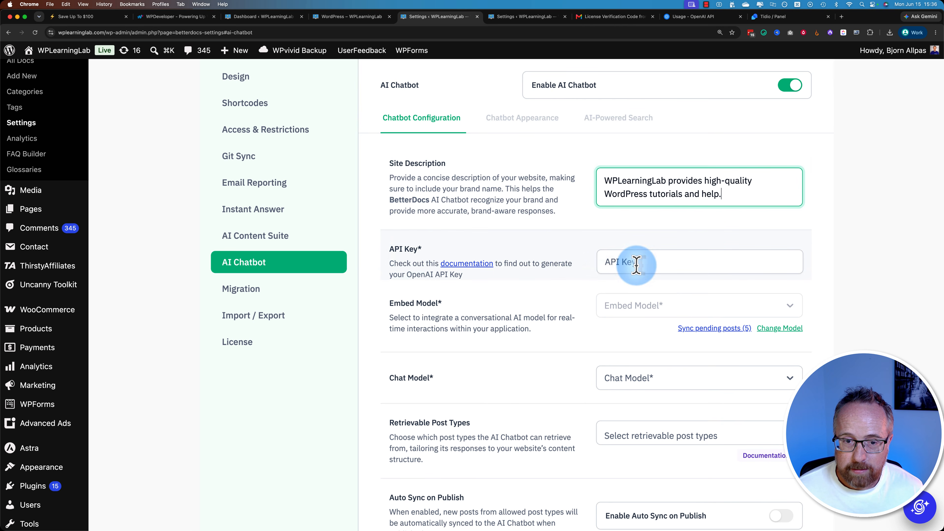
# - Paste the OpenAI API key into the chatbot configuration and test it
pyautogui.click(636, 265)
pyautogui.press('super+v')
pyautogui.scroll(-5, 706, 261)
pyautogui.click(786, 199)
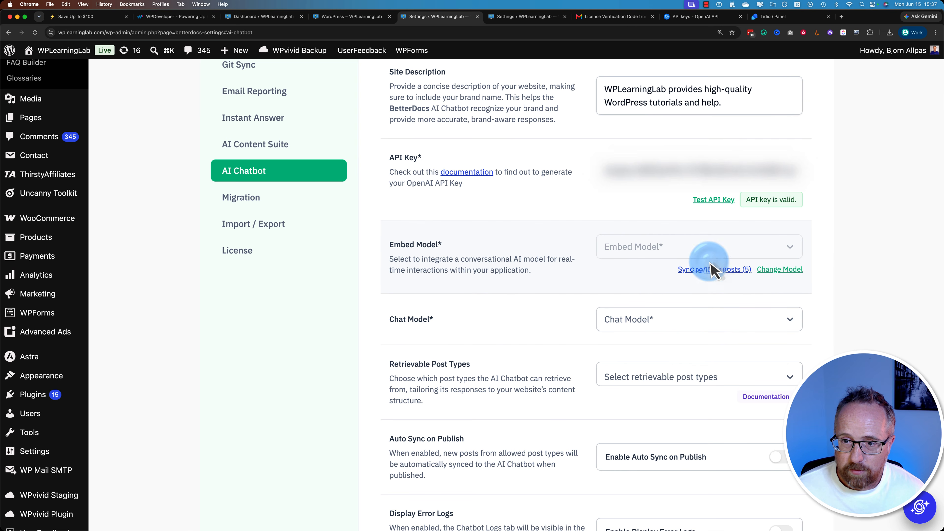
# - Sync the pending posts with the AI Chatbot and check the sync result on the settings page
pyautogui.click(702, 274)
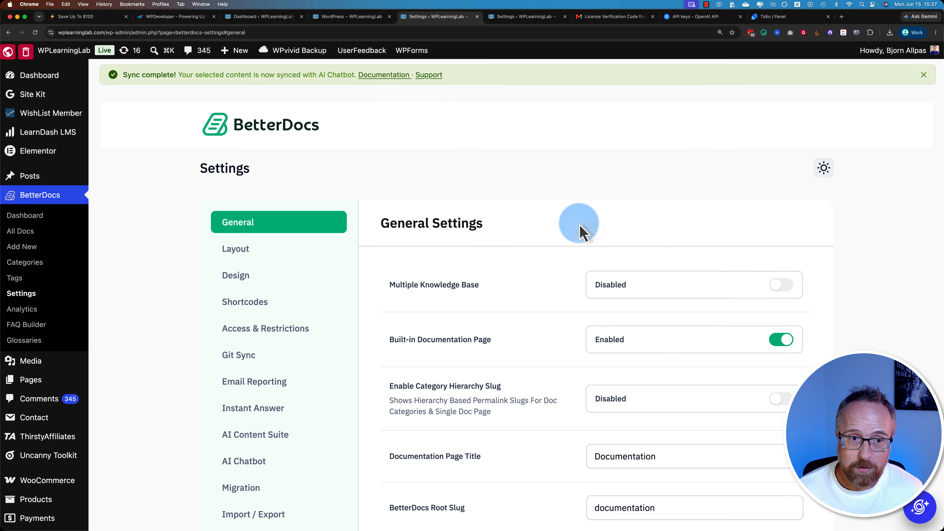
pyautogui.moveTo(123, 74); pyautogui.dragTo(327, 77)
pyautogui.click(494, 122)
pyautogui.scroll(-6, 688, 220)
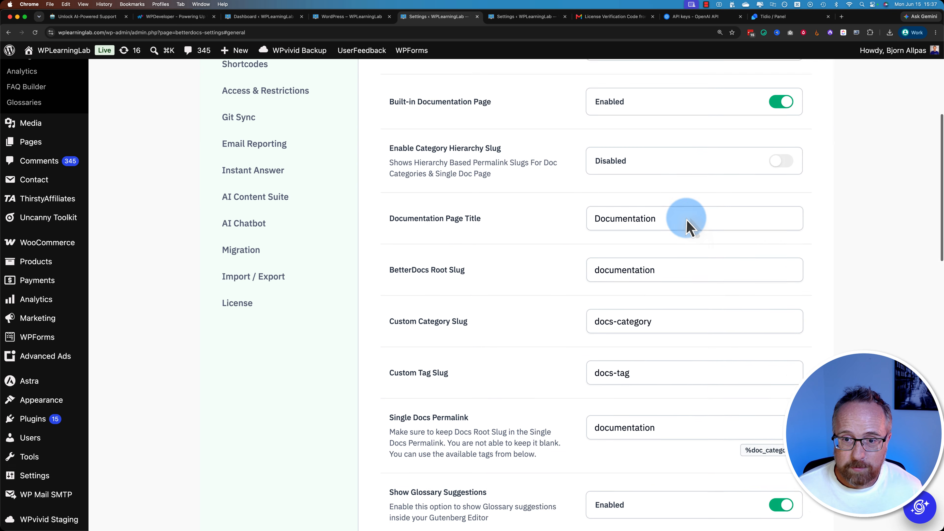
pyautogui.scroll(7, 687, 220)
pyautogui.scroll(-3, 596, 249)
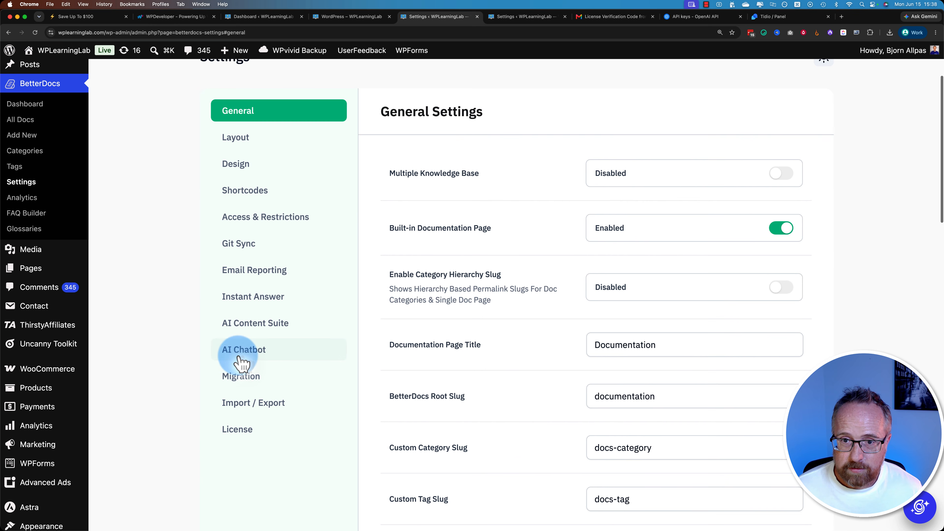
# - Confirm changing the AI Chatbot's model, compare the available embed models, and set the embed model to ada v2
pyautogui.click(241, 351)
pyautogui.click(792, 249)
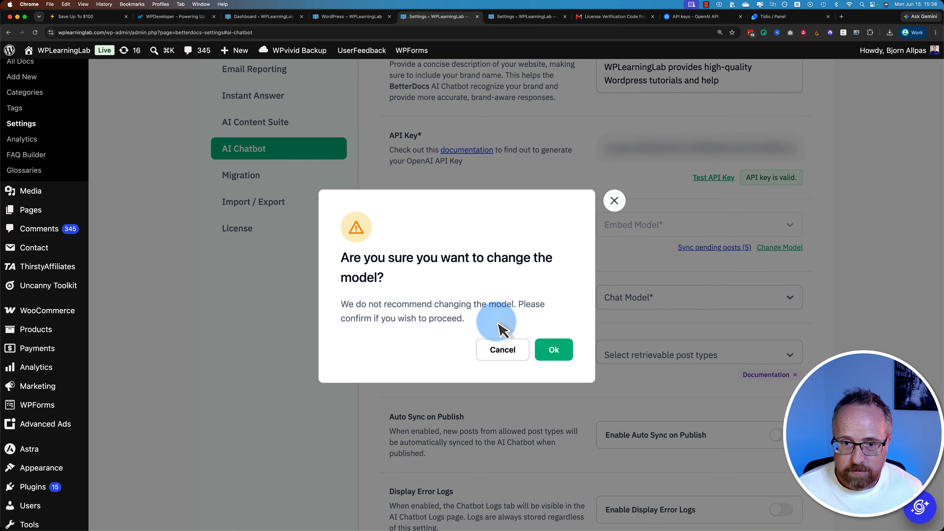
pyautogui.click(554, 351)
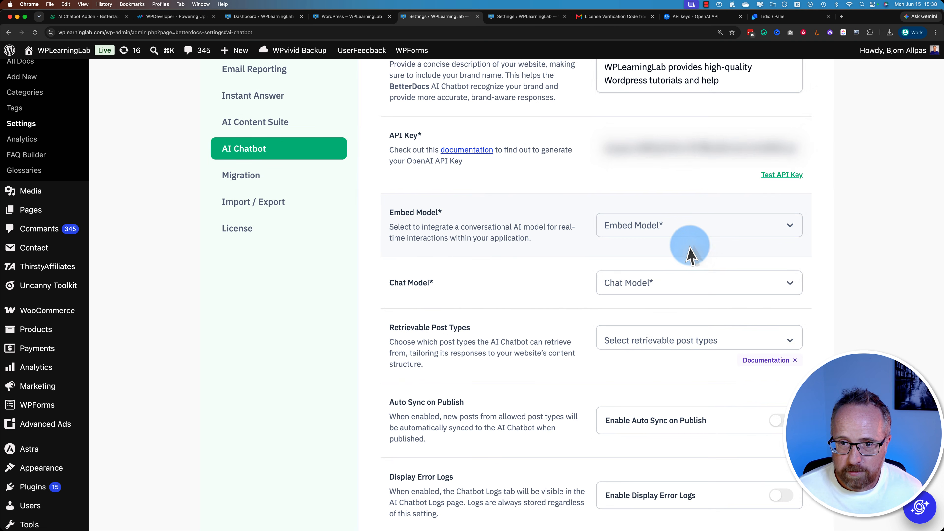
pyautogui.click(693, 234)
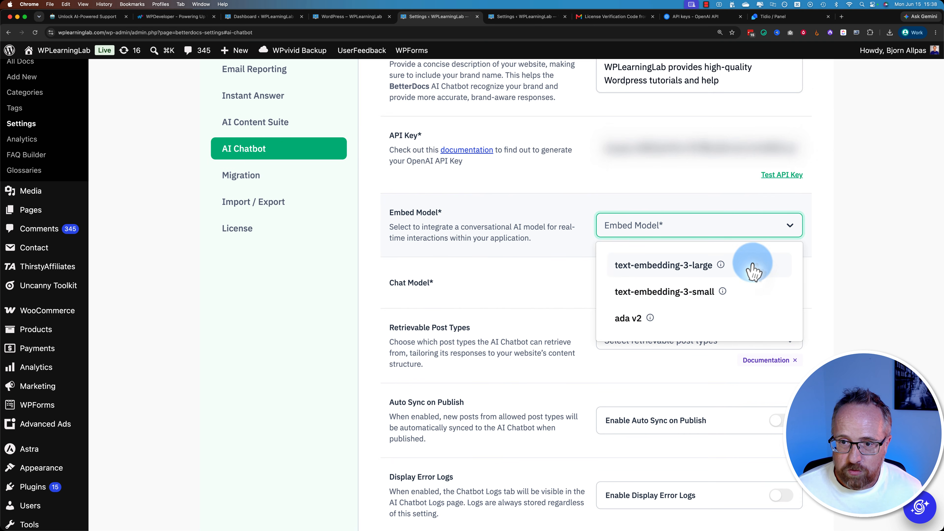
pyautogui.moveTo(722, 265)
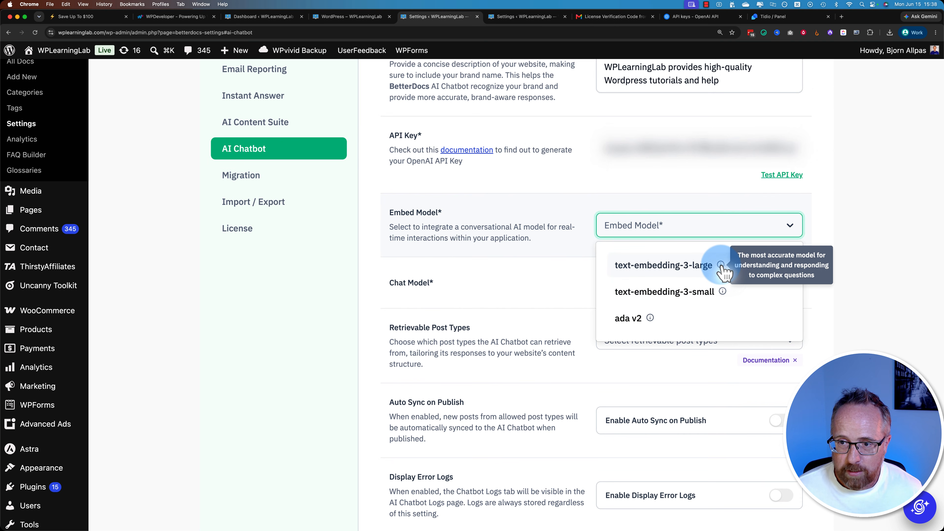
pyautogui.moveTo(722, 293)
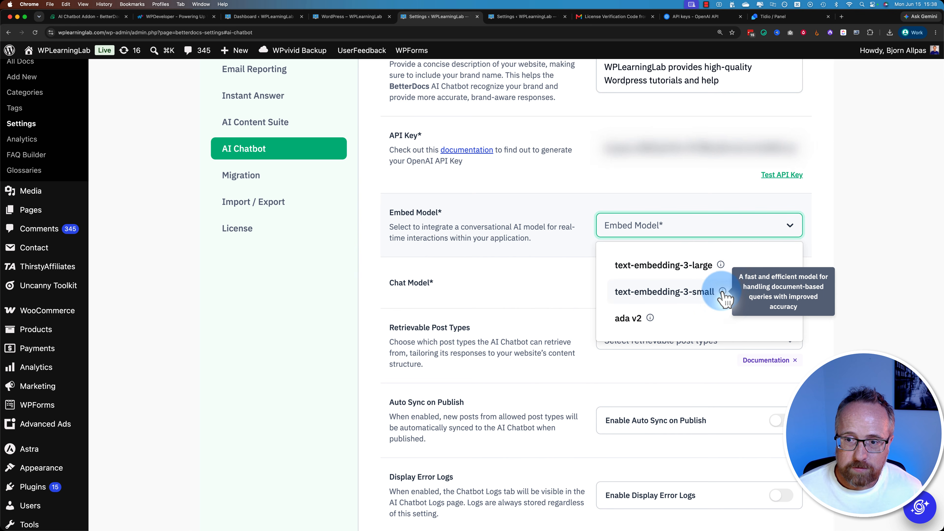
pyautogui.moveTo(651, 319)
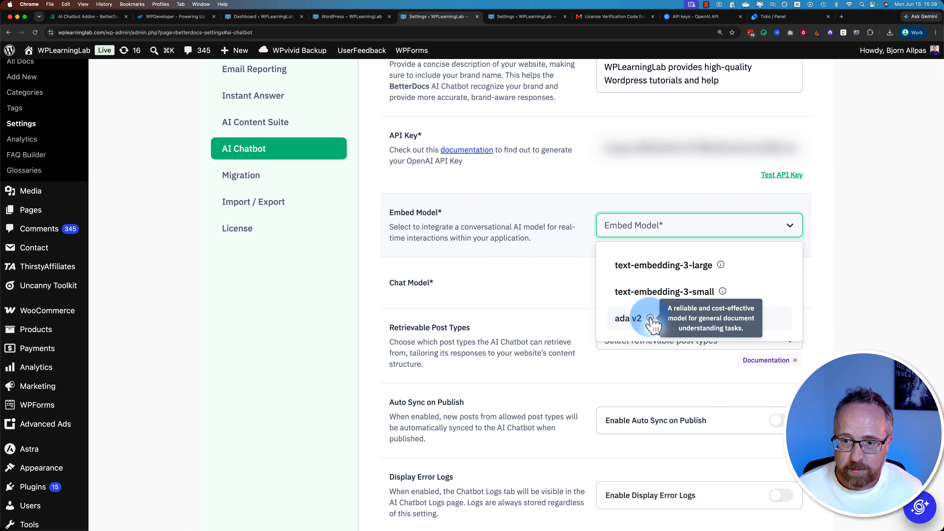
pyautogui.click(643, 325)
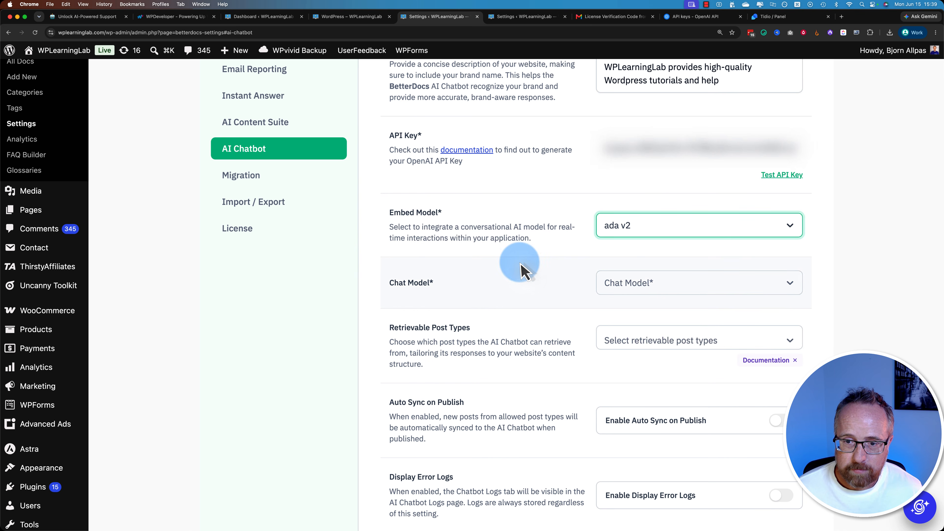
# - Compare the available chat models and set the AI Chatbot's chat model to GPT-5
pyautogui.scroll(-2, 520, 268)
pyautogui.click(662, 232)
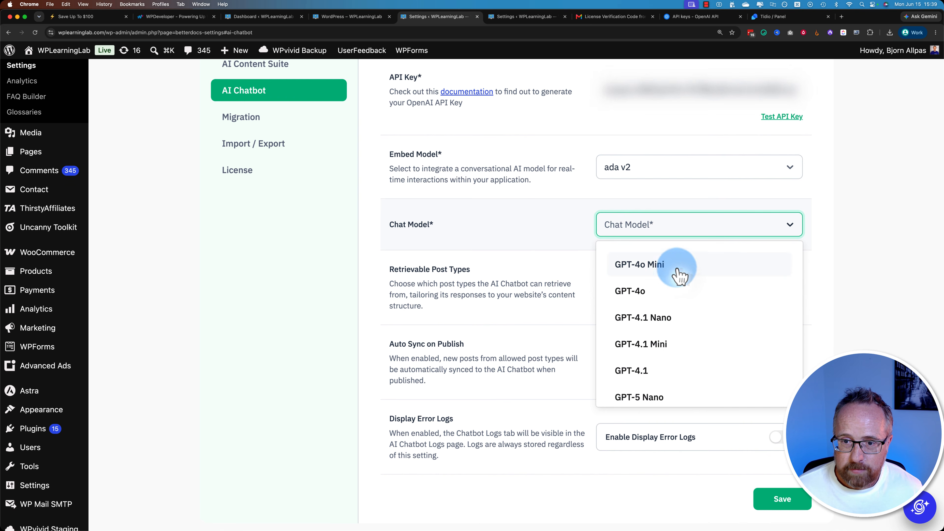
pyautogui.scroll(-2, 689, 266)
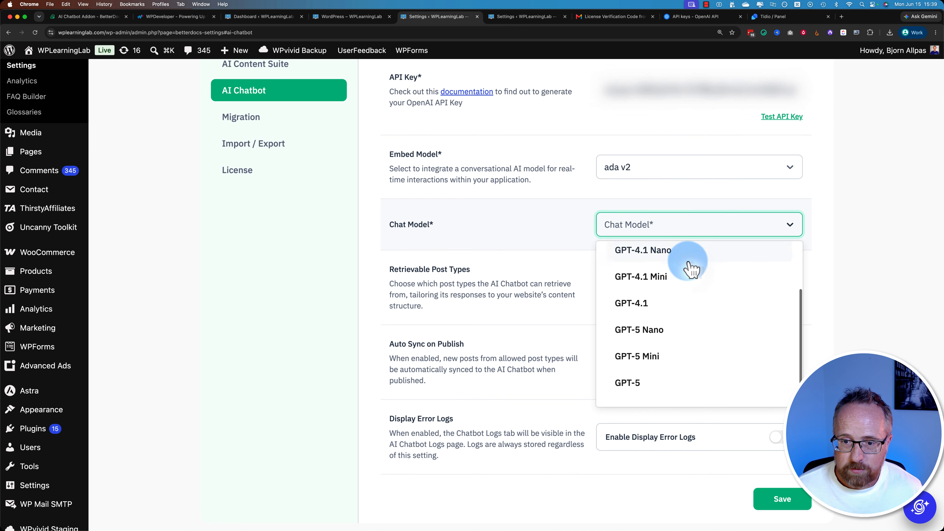
pyautogui.scroll(2, 684, 316)
pyautogui.scroll(-3, 660, 266)
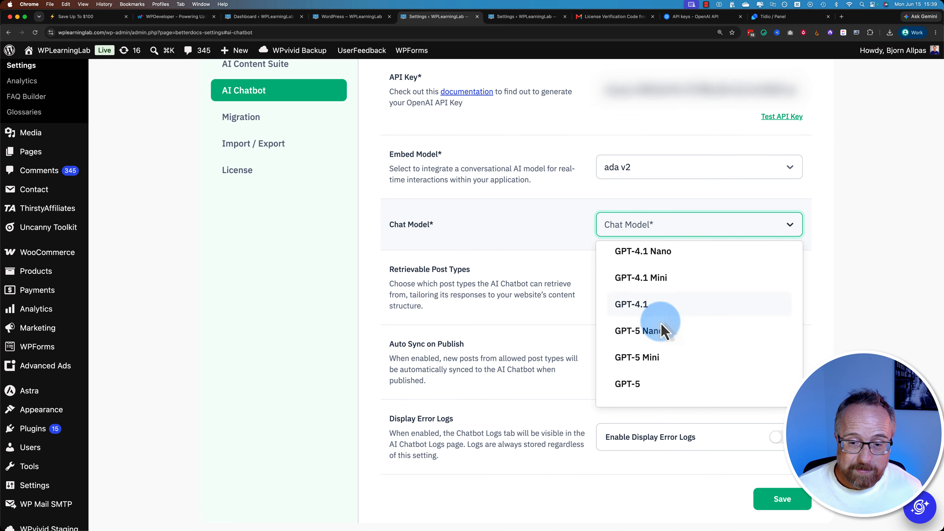
pyautogui.click(631, 388)
pyautogui.click(637, 234)
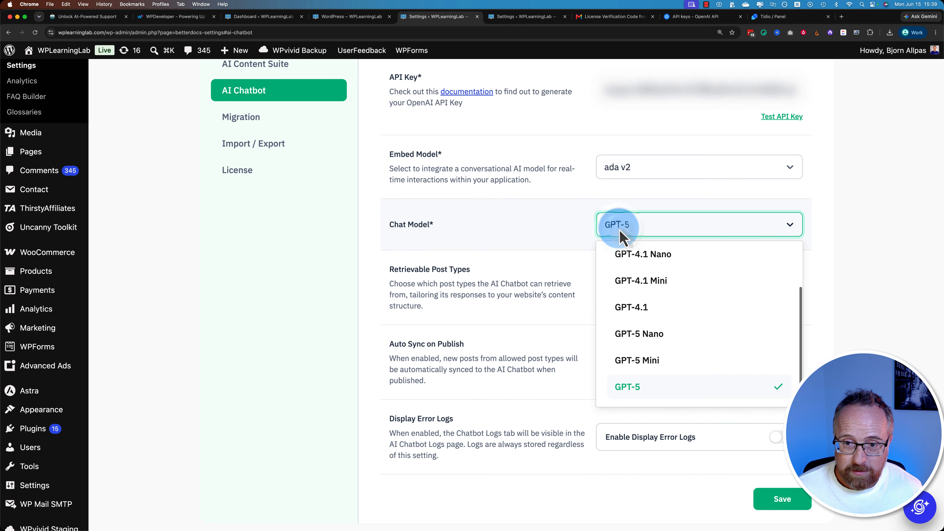
pyautogui.scroll(2, 647, 391)
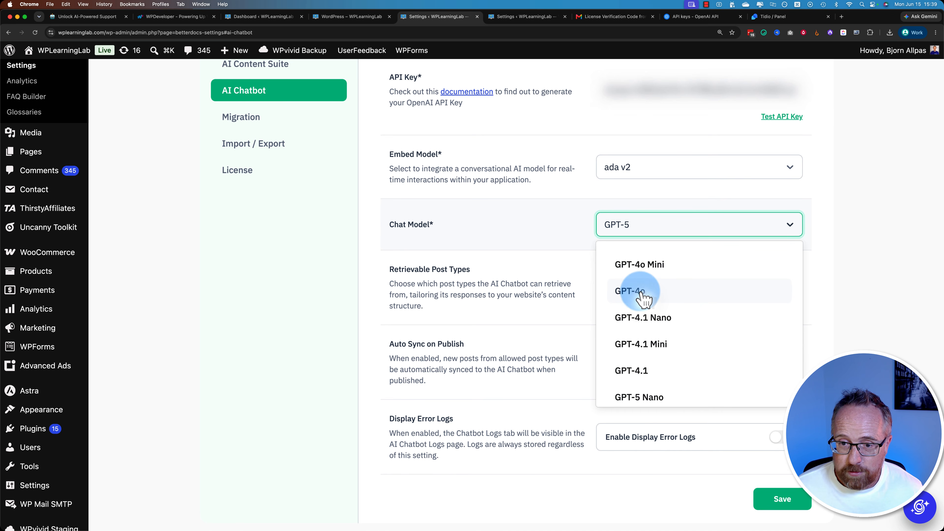
pyautogui.scroll(-2, 639, 375)
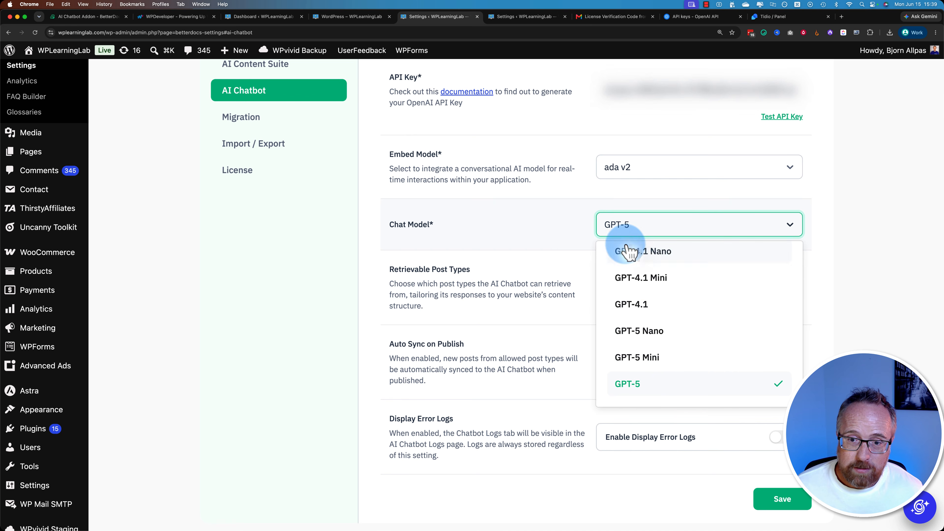
pyautogui.click(567, 262)
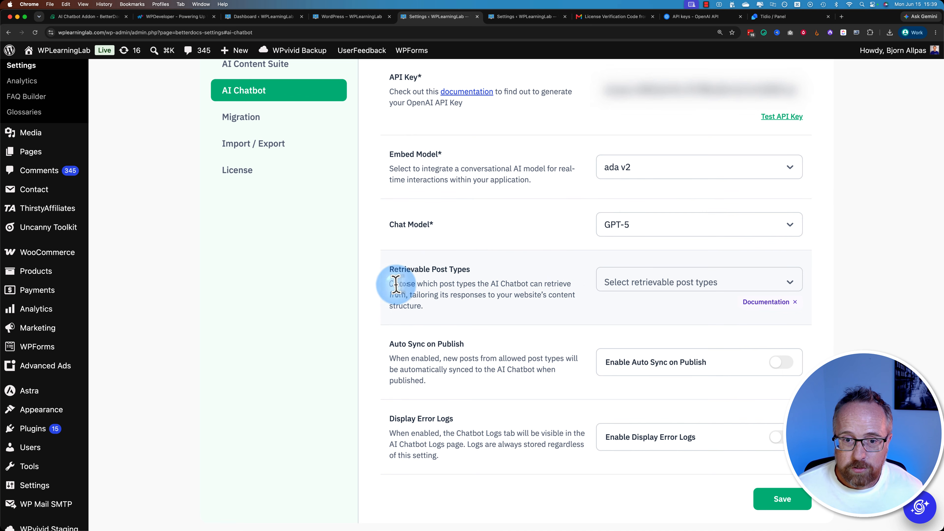
# - Remove Documentation from the chatbot's retrievable post types and select it again
pyautogui.moveTo(391, 284); pyautogui.dragTo(547, 296)
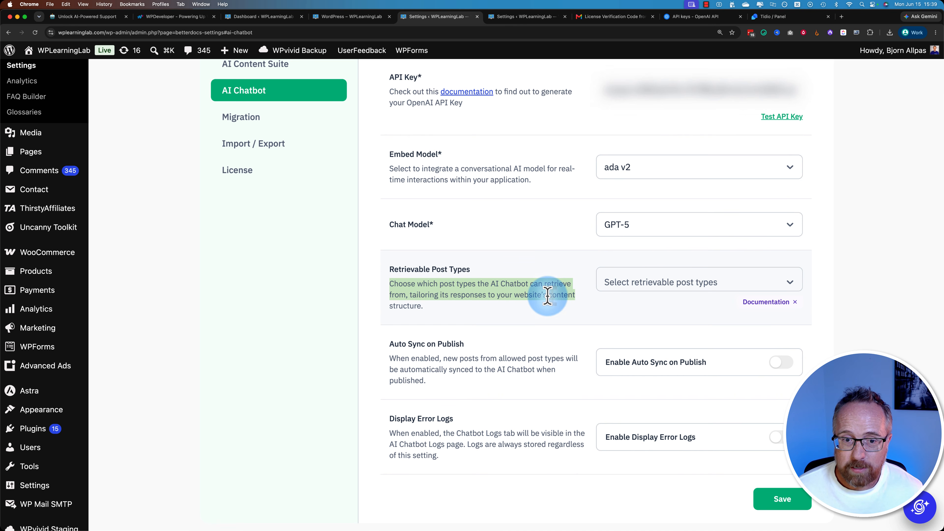
pyautogui.click(448, 319)
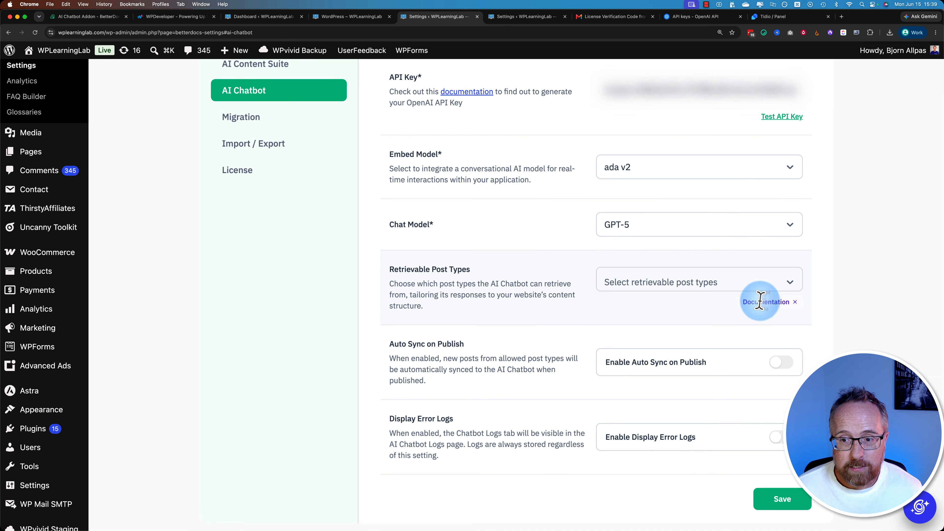
pyautogui.click(795, 302)
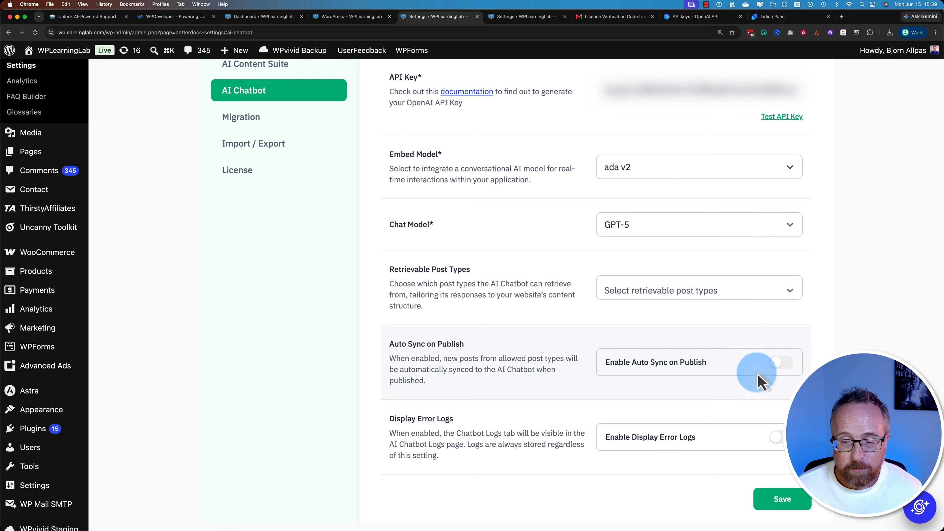
pyautogui.click(790, 296)
pyautogui.scroll(-7, 689, 400)
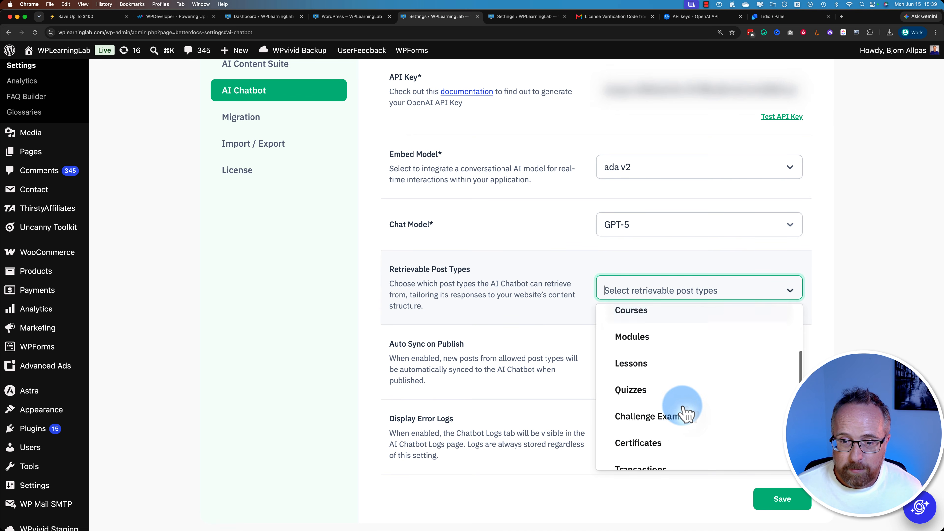
pyautogui.click(647, 351)
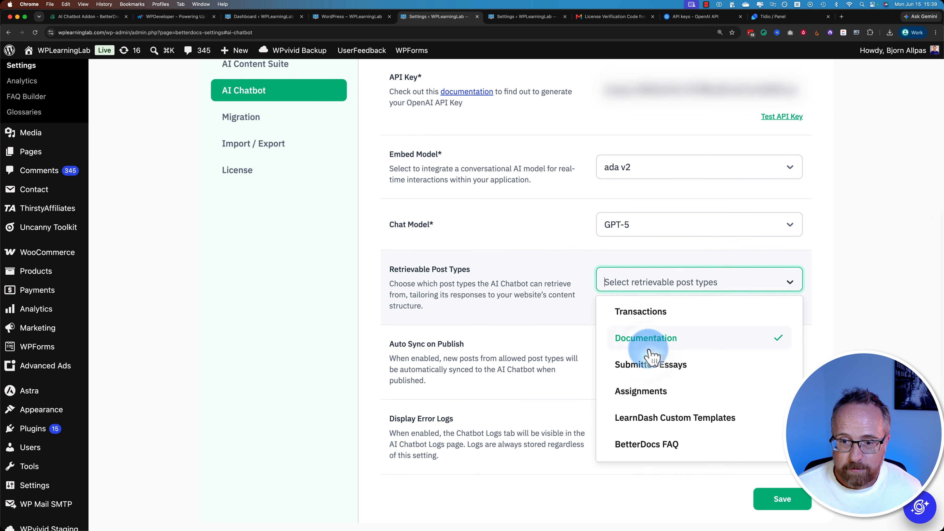
pyautogui.click(815, 338)
# - Add Posts to the retrievable post types alongside Documentation, and enable Auto Sync on Publish
pyautogui.click(660, 279)
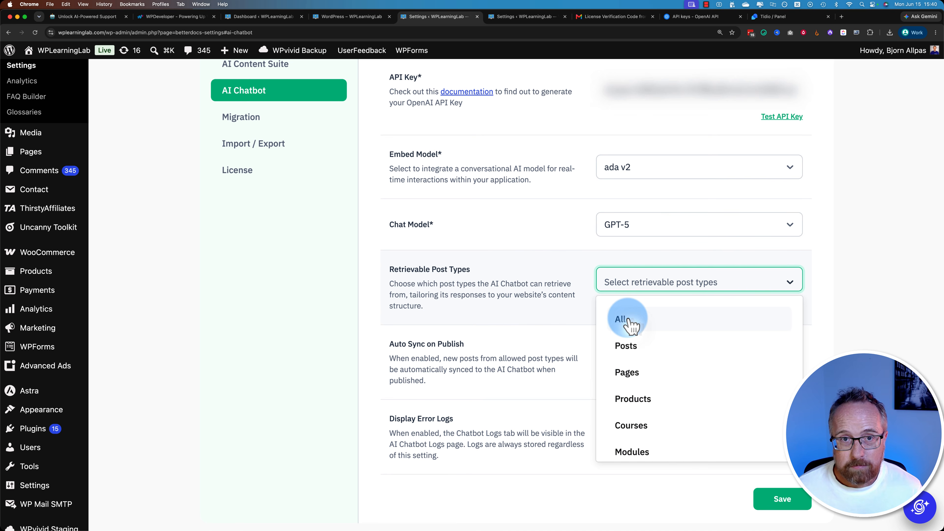
pyautogui.scroll(-2, 695, 331)
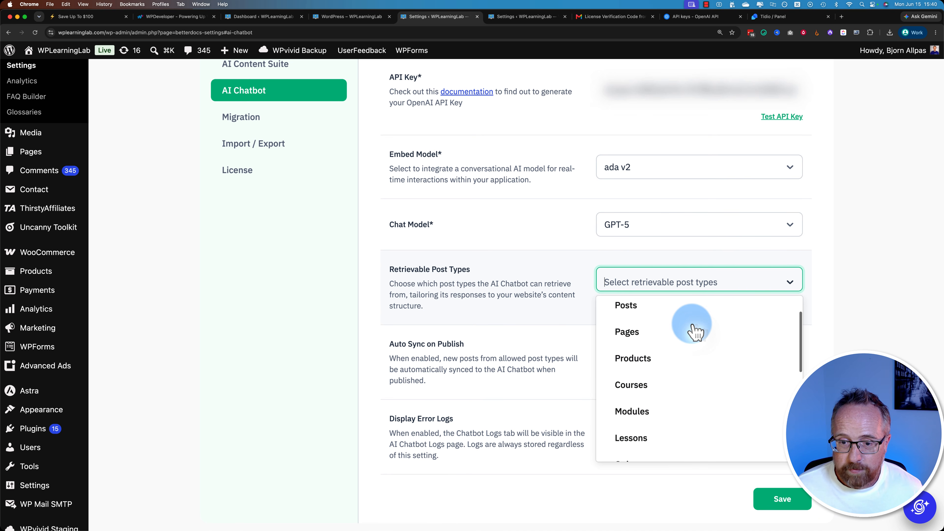
pyautogui.scroll(1, 695, 331)
pyautogui.click(628, 333)
pyautogui.scroll(-1, 712, 354)
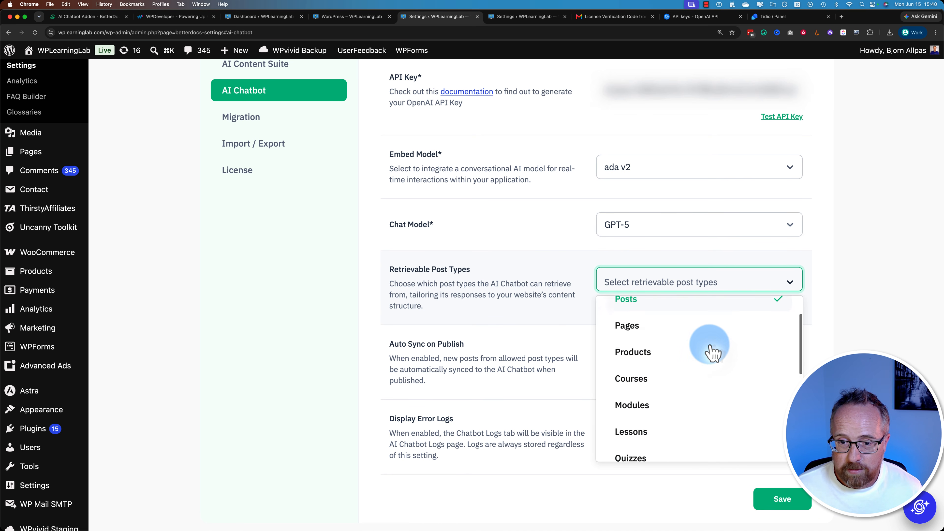
pyautogui.scroll(-2, 712, 354)
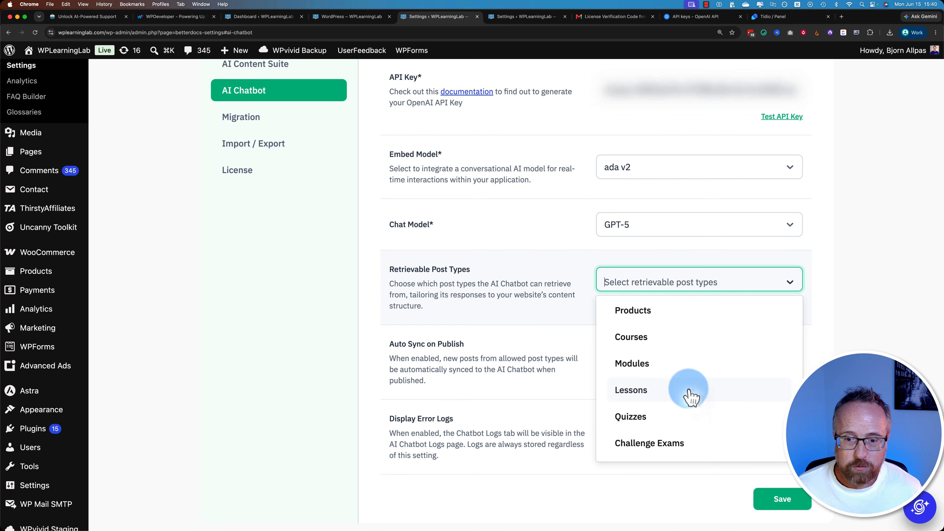
pyautogui.scroll(-3, 691, 398)
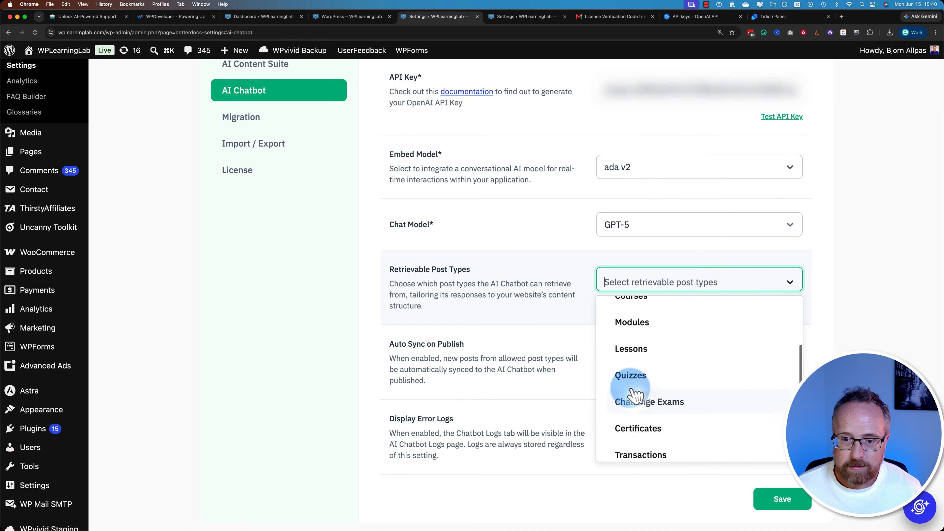
pyautogui.click(578, 364)
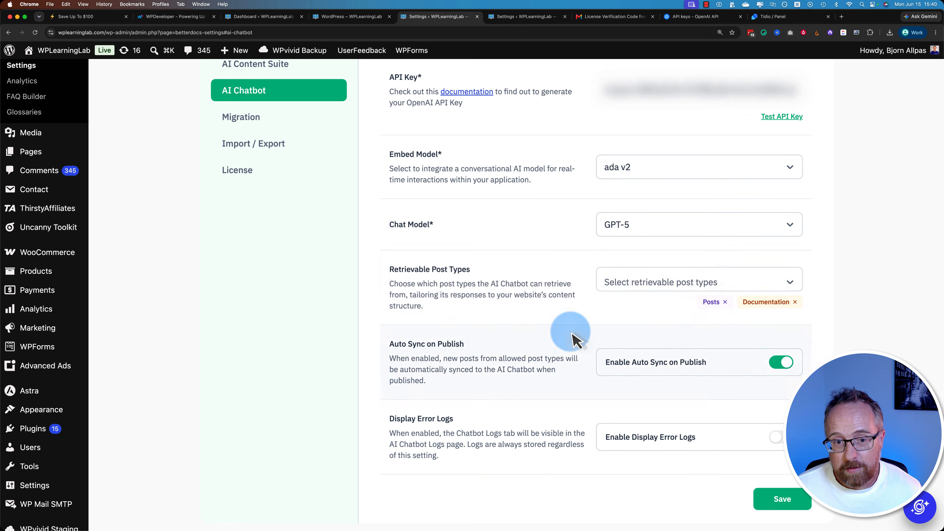
# - Review the Auto Sync on Publish and Display Error Logs options and save the chatbot configuration
pyautogui.scroll(-2, 396, 320)
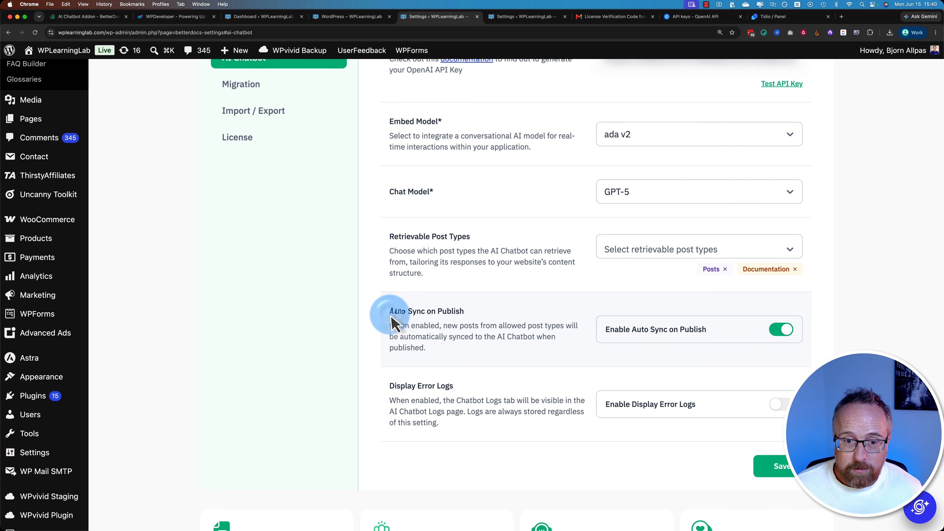
pyautogui.doubleClick(395, 312)
pyautogui.click(464, 327)
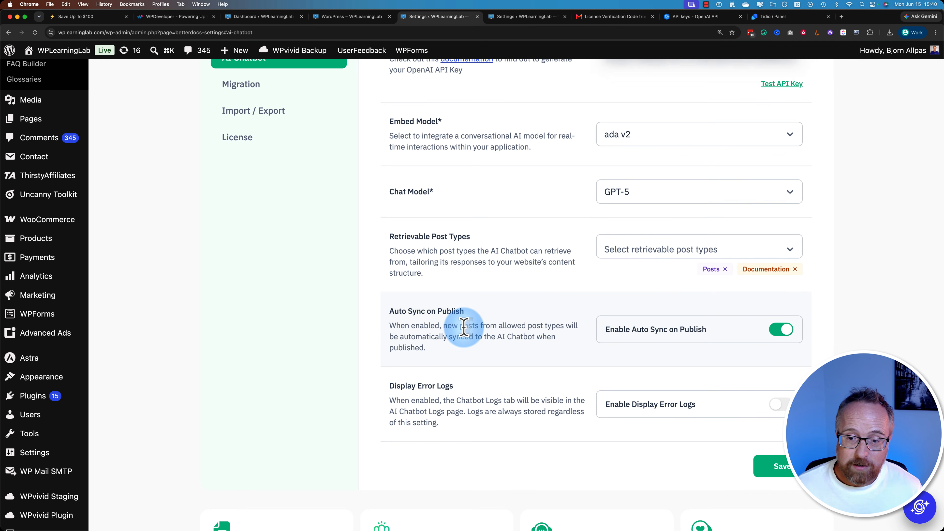
pyautogui.scroll(-4, 464, 333)
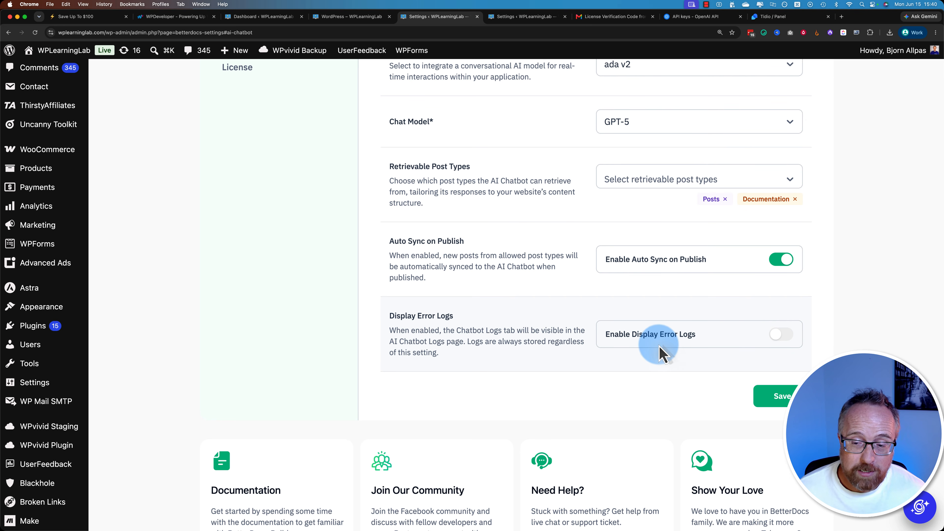
pyautogui.click(768, 395)
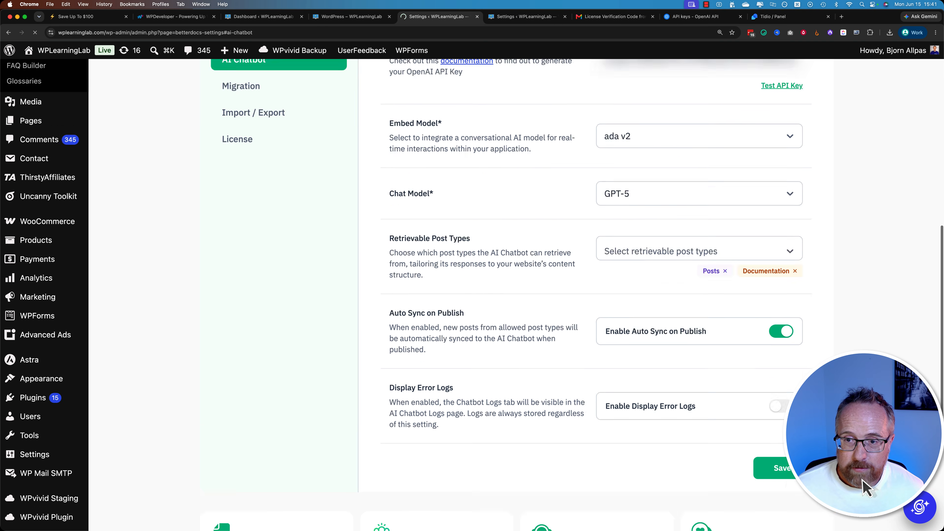
# - Look through the chatbot appearance options and enable AI-Powered Search
pyautogui.scroll(-3, 520, 298)
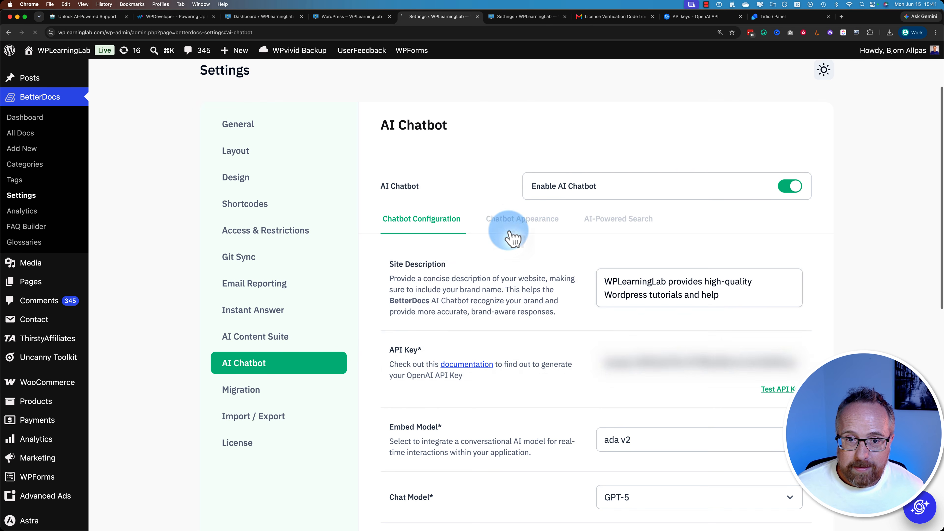
pyautogui.click(510, 221)
pyautogui.scroll(-6, 488, 303)
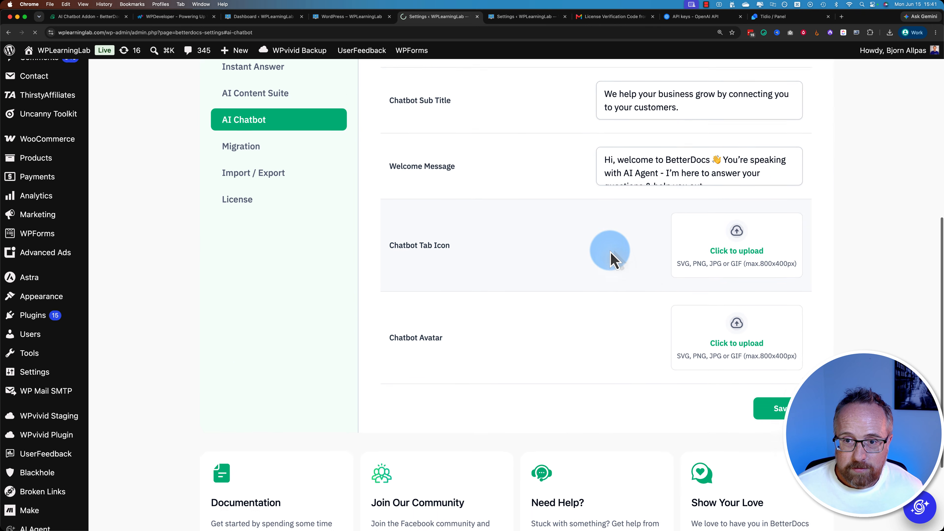
pyautogui.scroll(5, 609, 234)
pyautogui.click(609, 205)
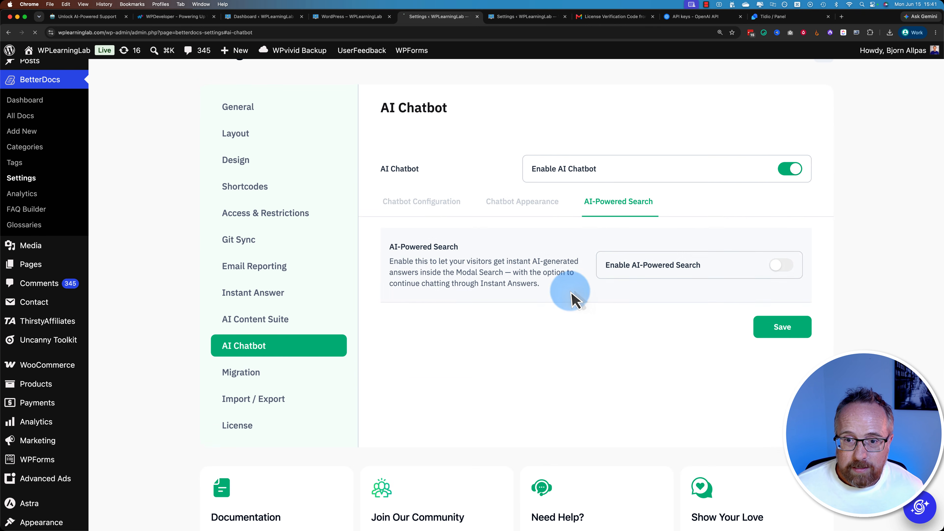
pyautogui.scroll(-1, 569, 294)
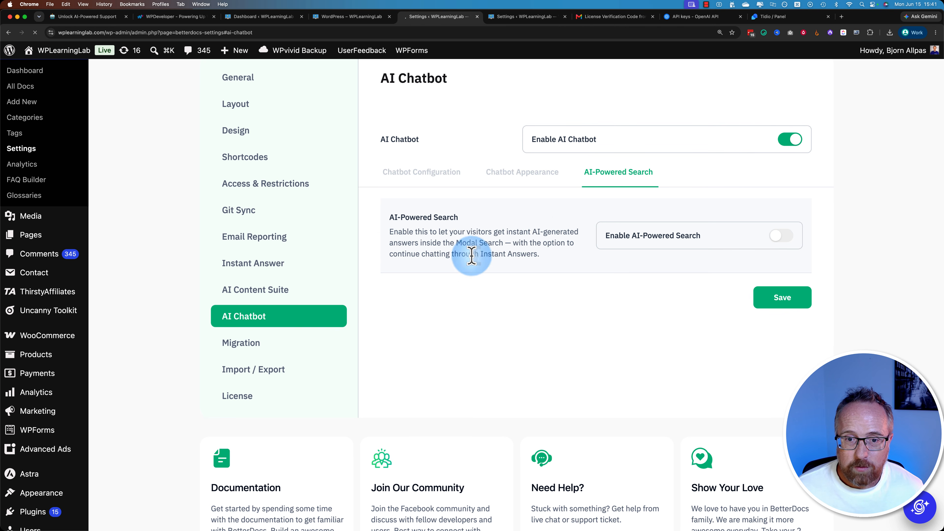
pyautogui.click(779, 237)
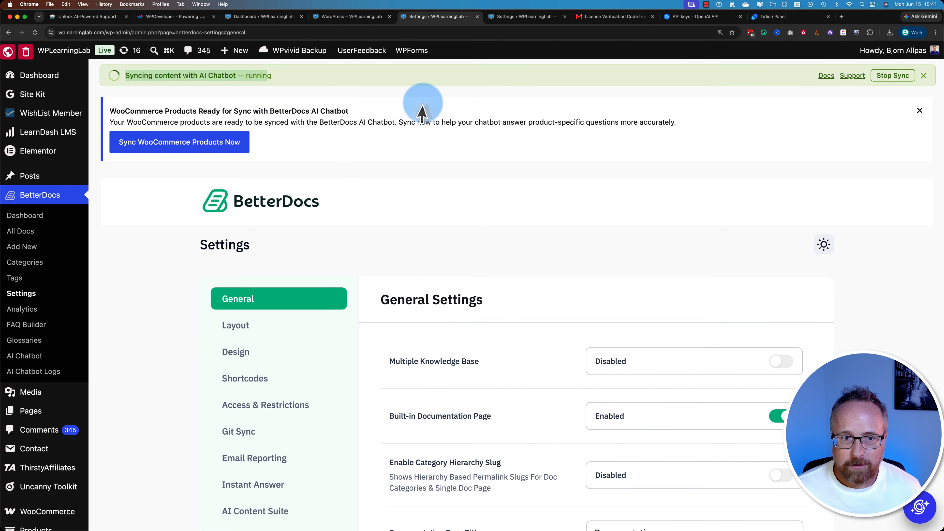
# - Read the notice about syncing WooCommerce products with the BetterDocs AI Chatbot
pyautogui.moveTo(108, 111); pyautogui.dragTo(369, 122)
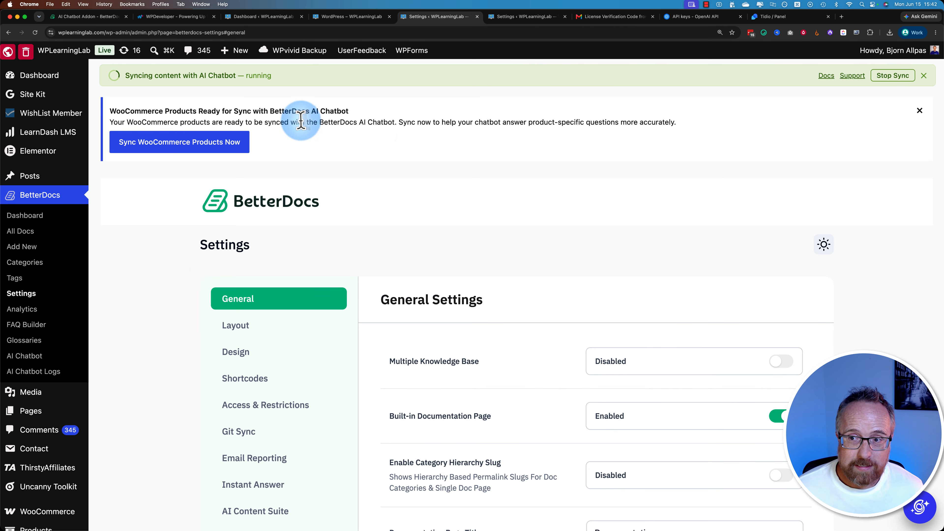
# - Dismiss the WooCommerce products sync notice and check the status of the AI Chatbot content sync
pyautogui.click(919, 110)
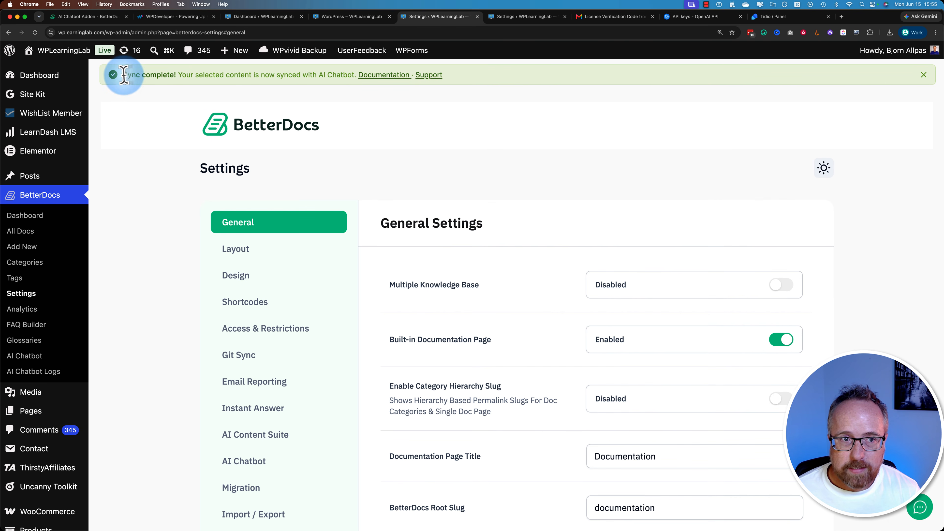
pyautogui.moveTo(121, 74); pyautogui.dragTo(263, 78)
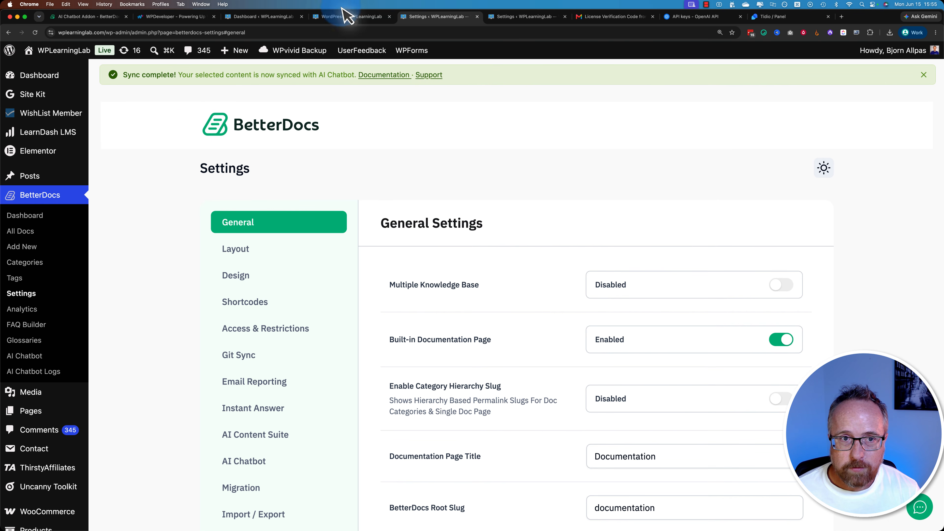
# - Open the help widget on the WordPress documentation page, look through its docs list and preview the Breakdance Page Builder doc
pyautogui.click(342, 18)
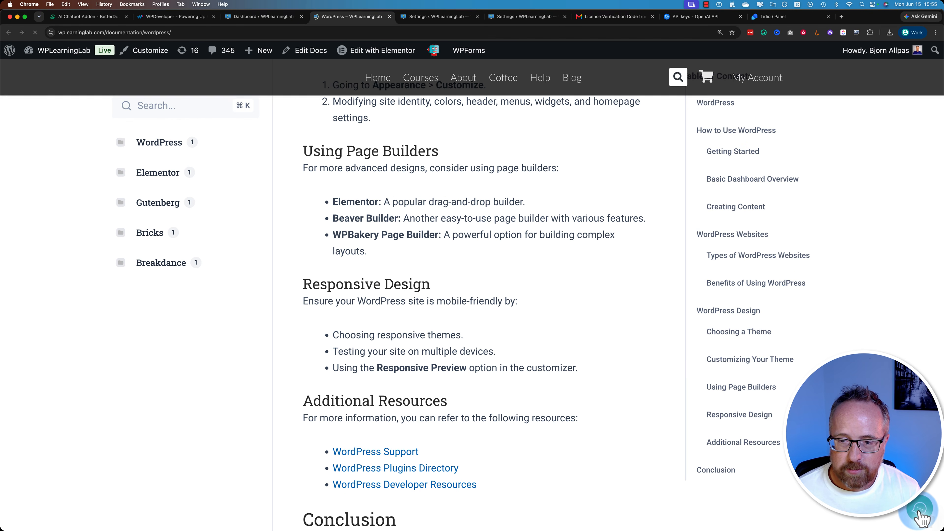
pyautogui.click(925, 517)
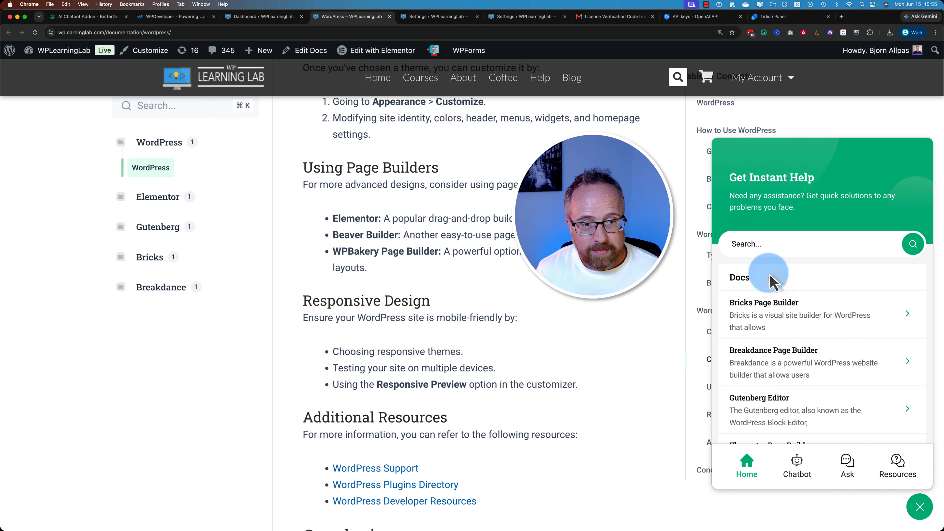
pyautogui.scroll(-5, 769, 298)
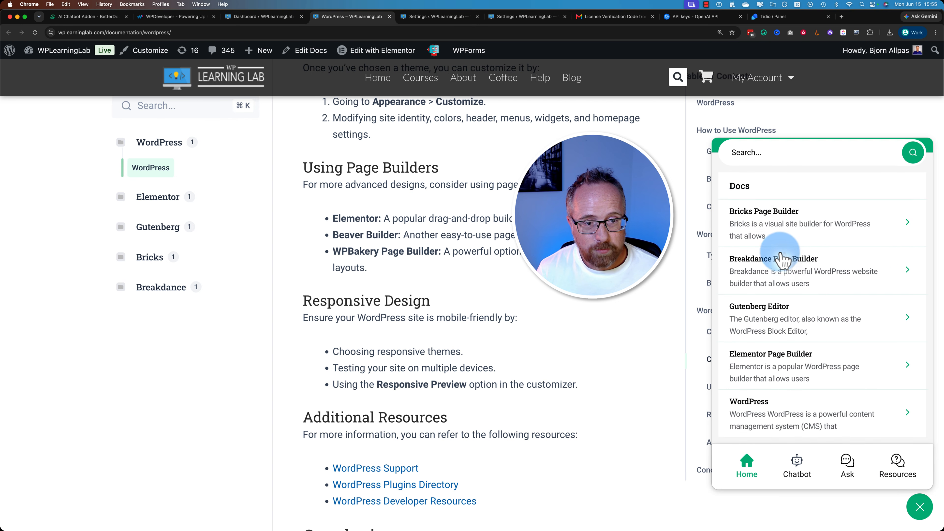
pyautogui.click(781, 275)
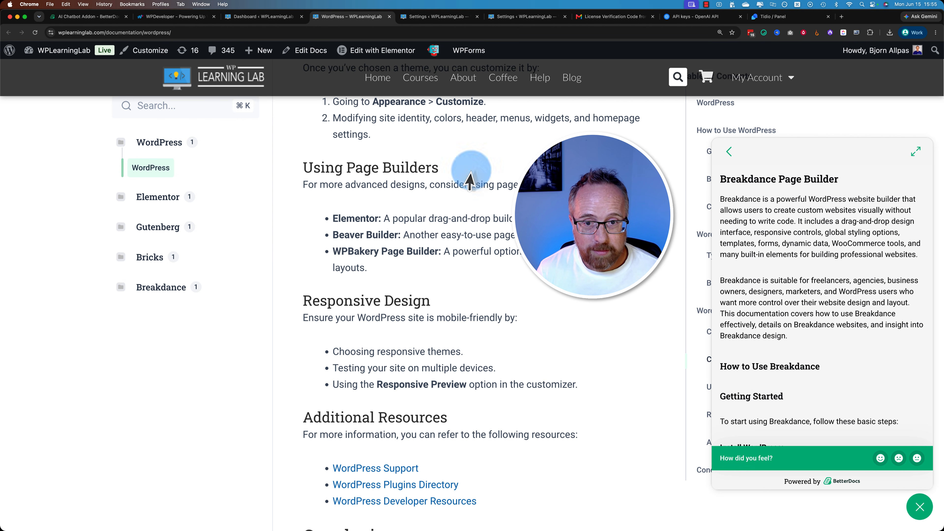
pyautogui.click(729, 151)
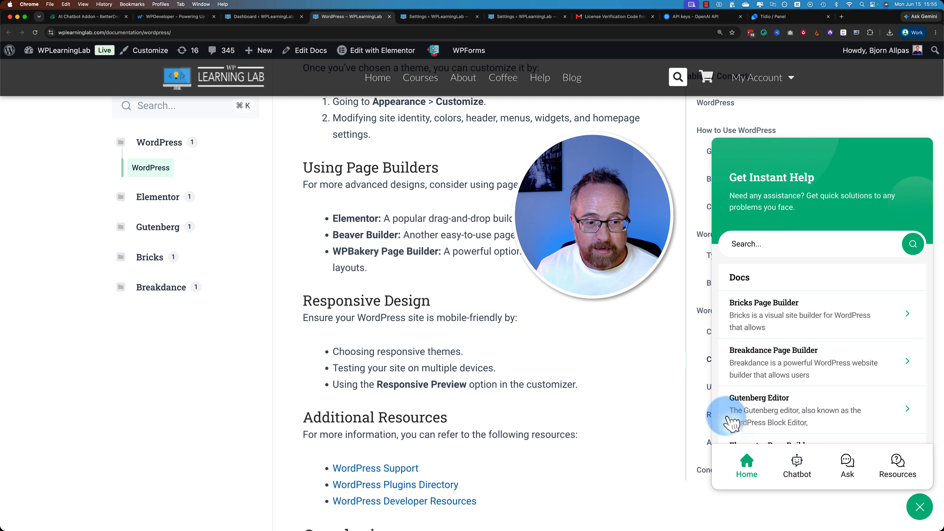
# - Open the widget's chatbot view and read its default title, subtitle and welcome message
pyautogui.click(797, 470)
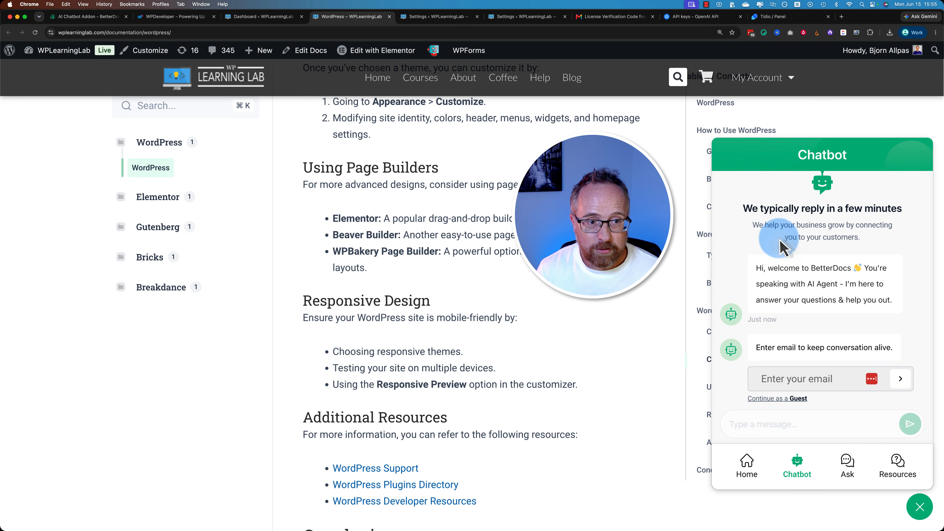
pyautogui.moveTo(743, 208); pyautogui.dragTo(883, 257)
pyautogui.click(840, 265)
pyautogui.doubleClick(827, 270)
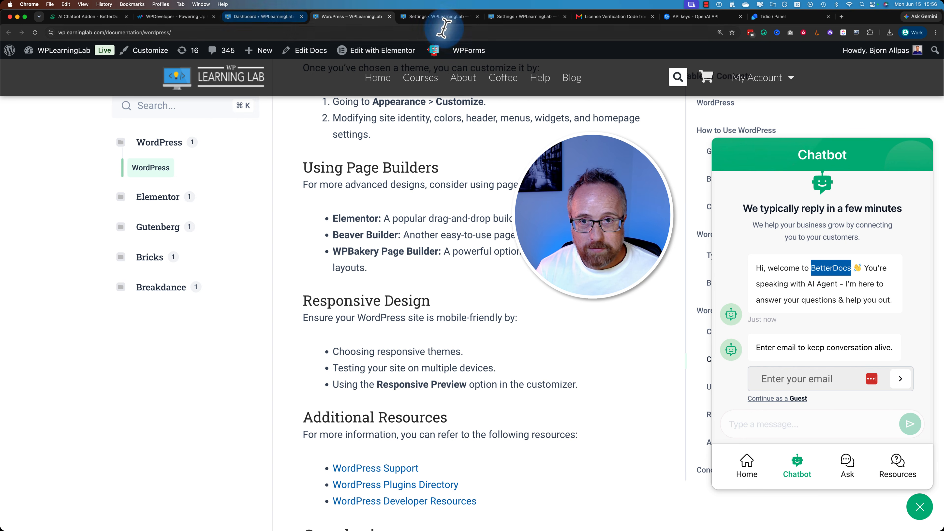
# - In the AI Chatbot appearance settings, set the chatbot title to "We typically reply immediately!"
pyautogui.click(438, 16)
pyautogui.scroll(-2, 276, 390)
pyautogui.click(253, 394)
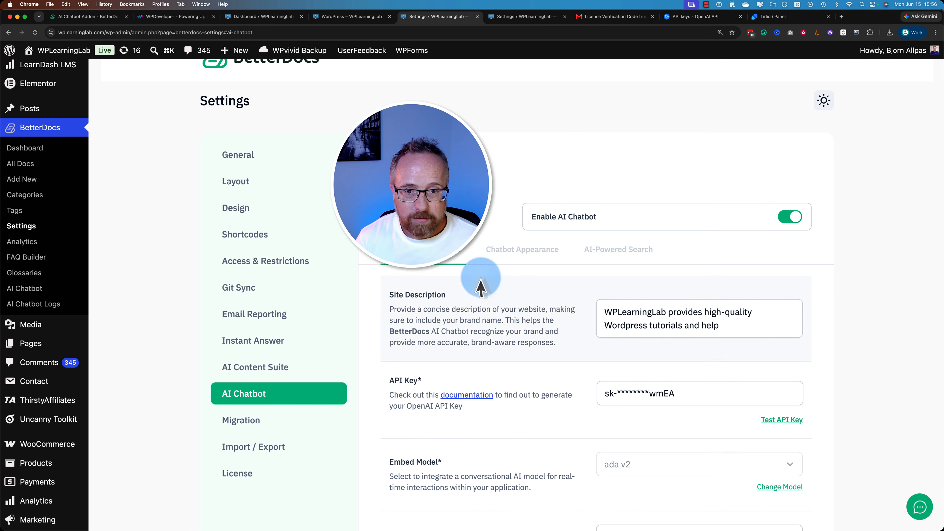
pyautogui.click(554, 257)
pyautogui.scroll(-5, 550, 258)
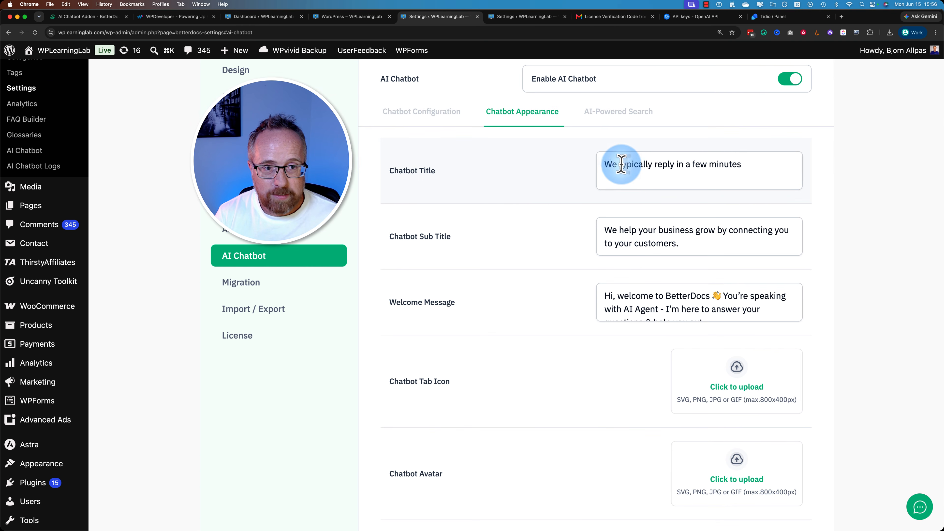
pyautogui.moveTo(676, 164); pyautogui.dragTo(771, 163)
pyautogui.write('immediately')
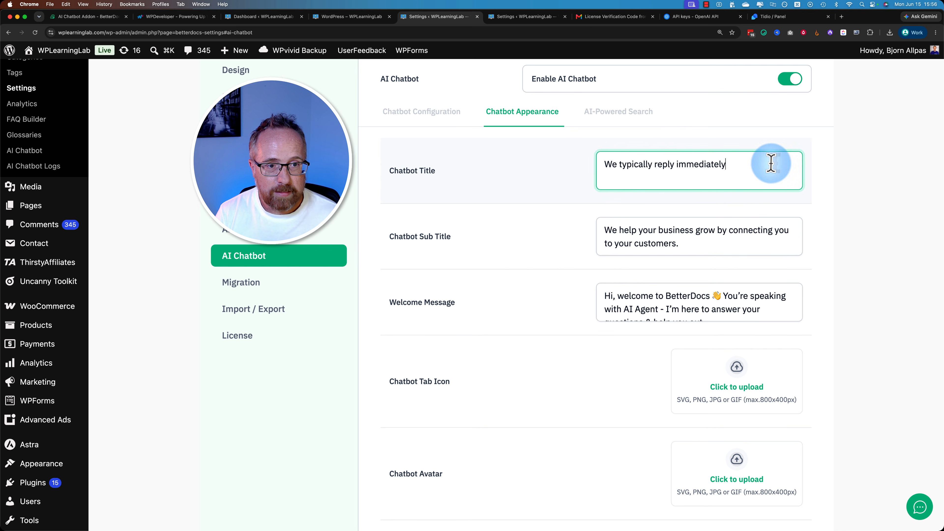
pyautogui.write('!')
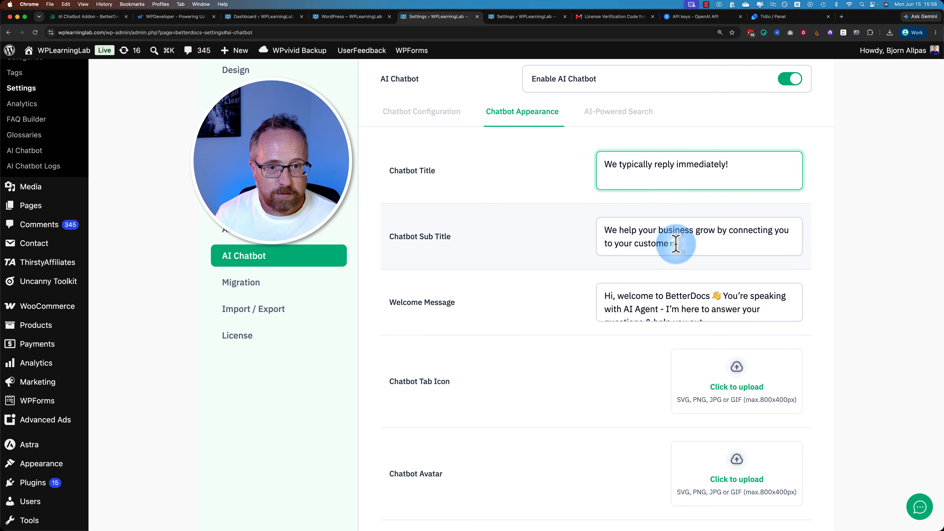
# - Change the chatbot subtitle to "We help you with WordPress."
pyautogui.moveTo(675, 244); pyautogui.dragTo(639, 231)
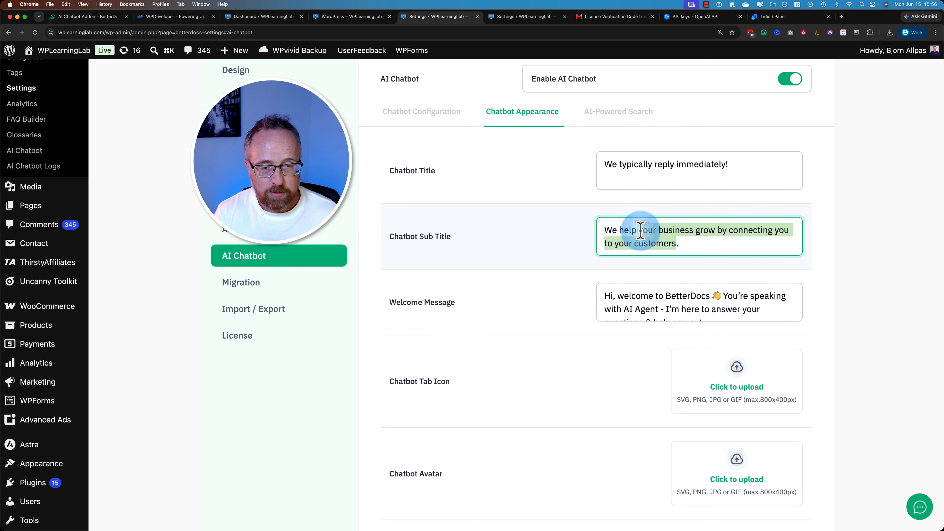
pyautogui.write('to')
pyautogui.write('u with WordPre')
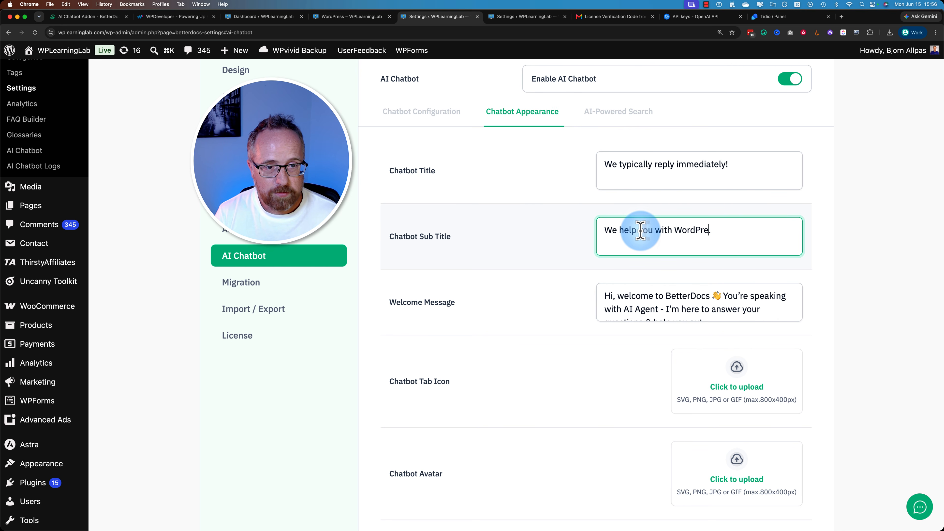
pyautogui.write('ss')
# - In the welcome message, replace BetterDocs with WPLearningLab and AI Agent with AI Super Agent, and save the chatbot settings
pyautogui.doubleClick(680, 298)
pyautogui.write('W')
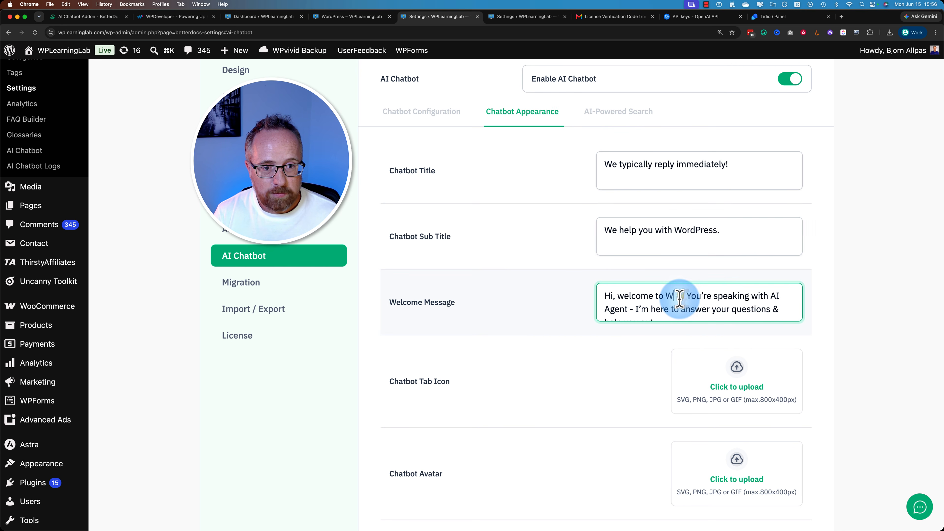
pyautogui.write('PLearningLa')
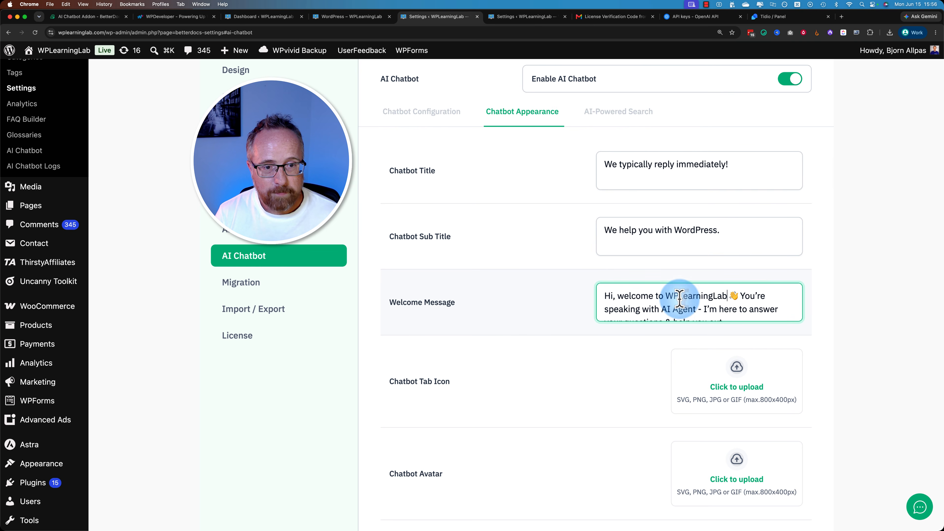
pyautogui.write('b')
pyautogui.scroll(-1, 675, 301)
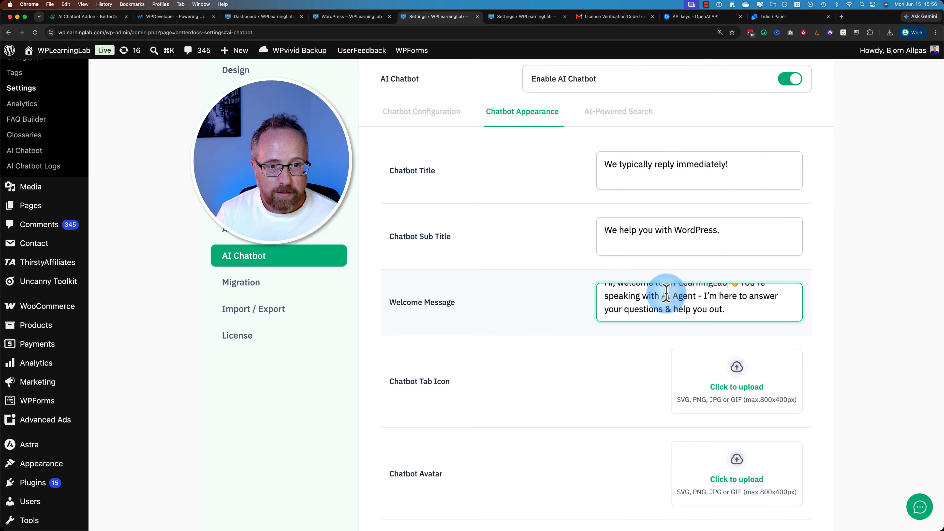
pyautogui.click(675, 297)
pyautogui.write('Super')
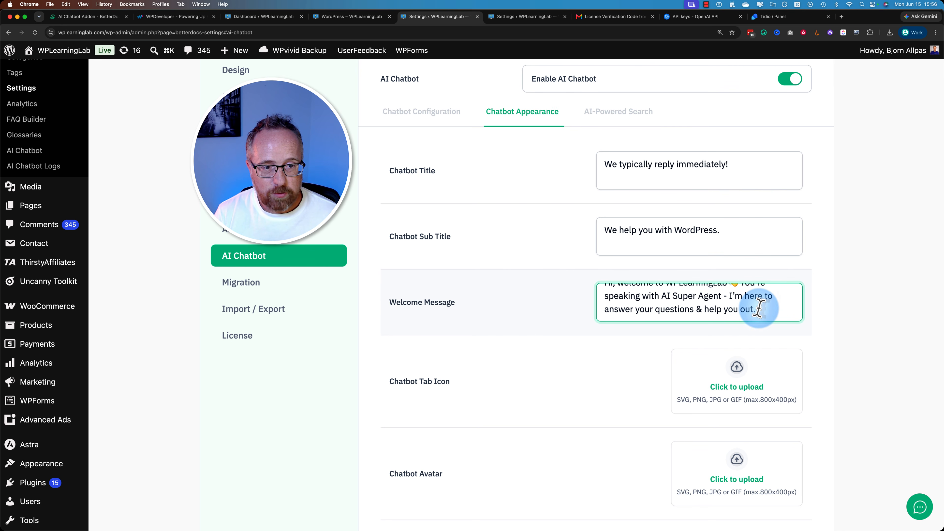
pyautogui.scroll(-5, 784, 320)
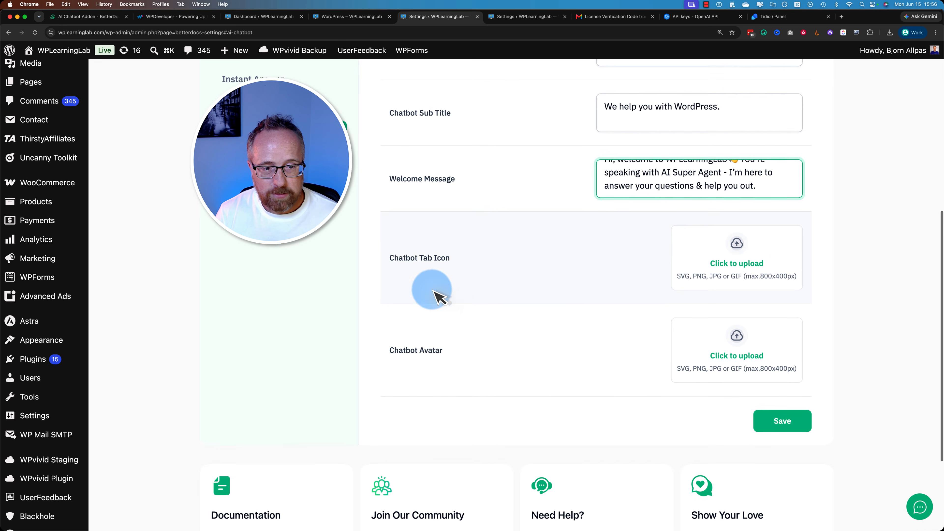
pyautogui.click(781, 420)
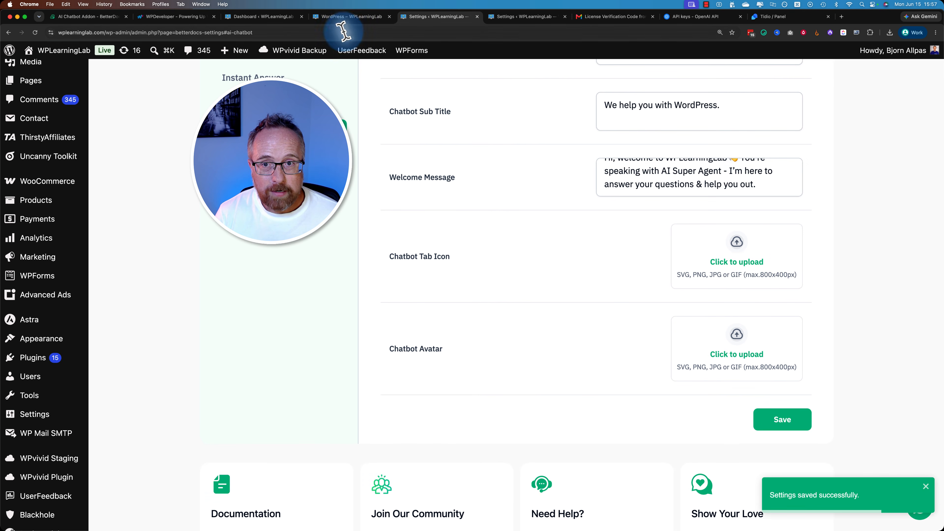
# - Reload the WordPress documentation page and check the chatbot's title, subtitle and welcome message against the saved settings
pyautogui.click(341, 20)
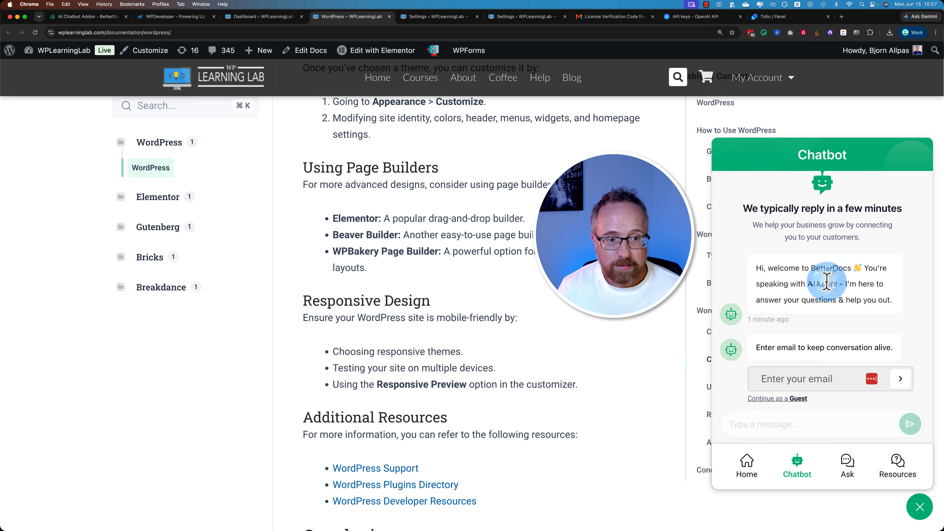
pyautogui.click(36, 33)
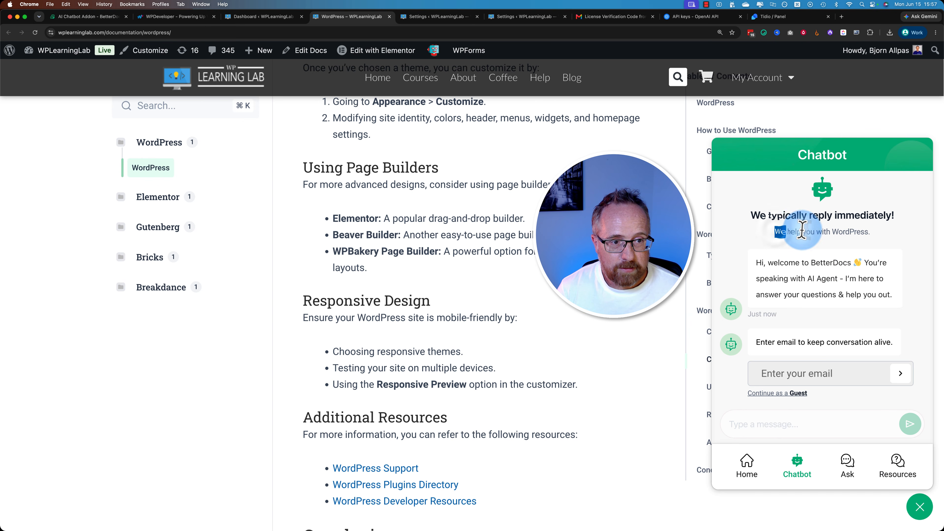
pyautogui.doubleClick(831, 263)
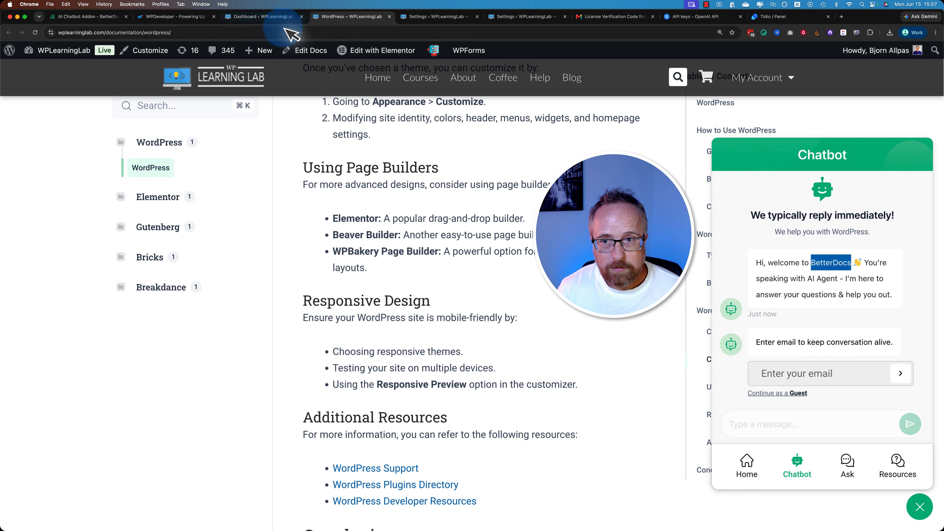
pyautogui.click(266, 16)
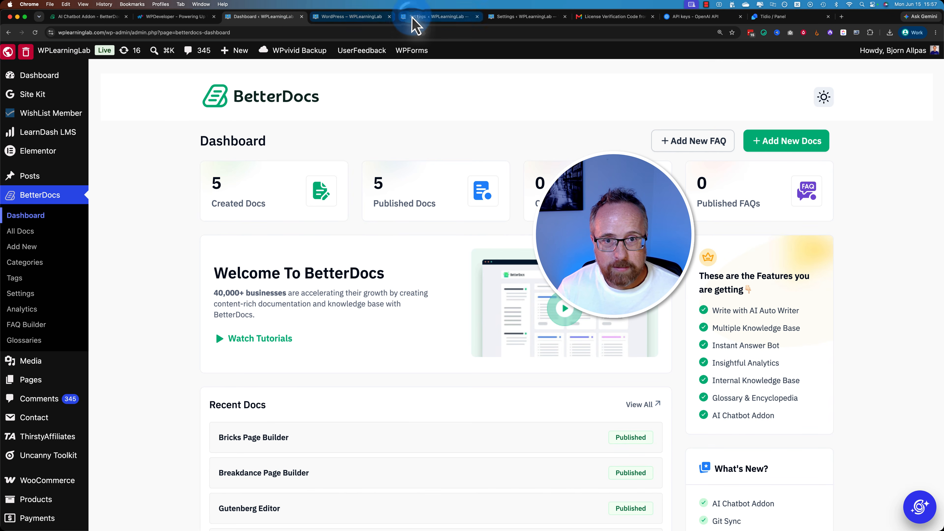
pyautogui.click(428, 16)
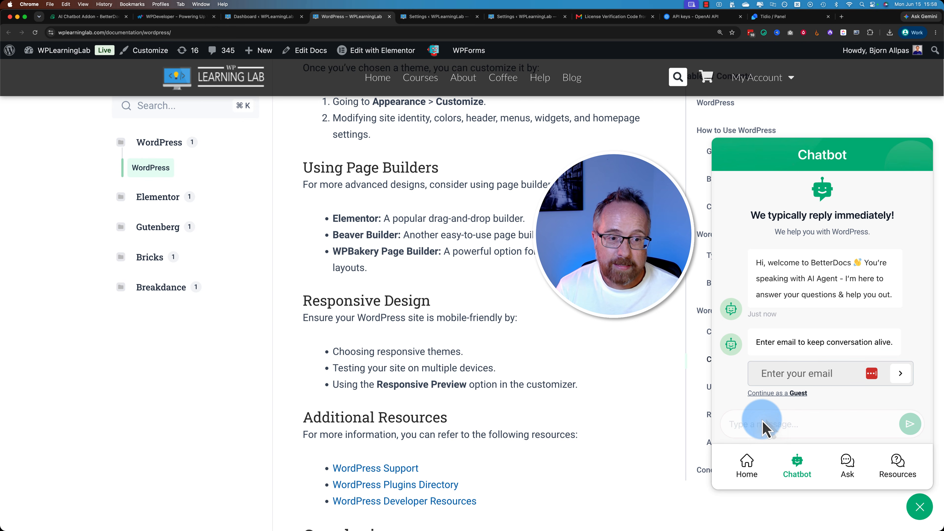
# - Continue in the chatbot as a guest, ask whether it can help with Elementor, and open the guide linked in its reply
pyautogui.click(778, 395)
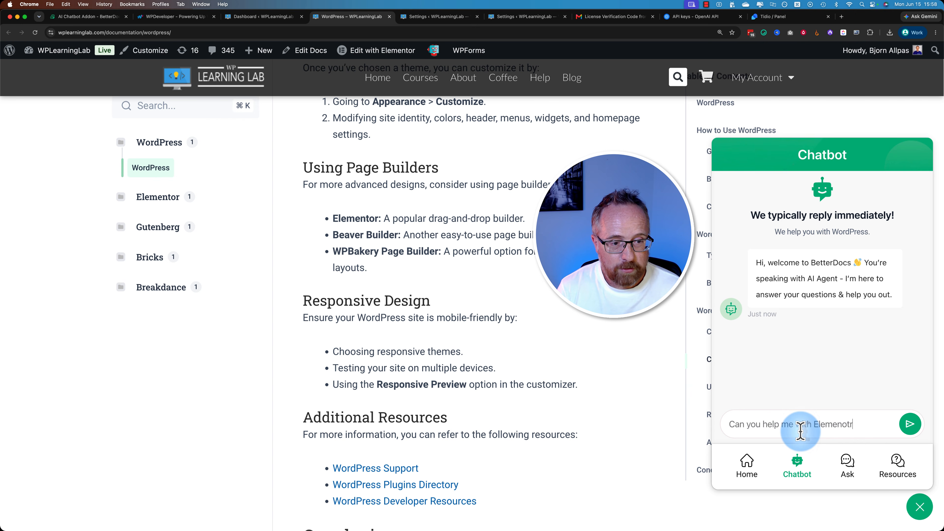
pyautogui.click(910, 424)
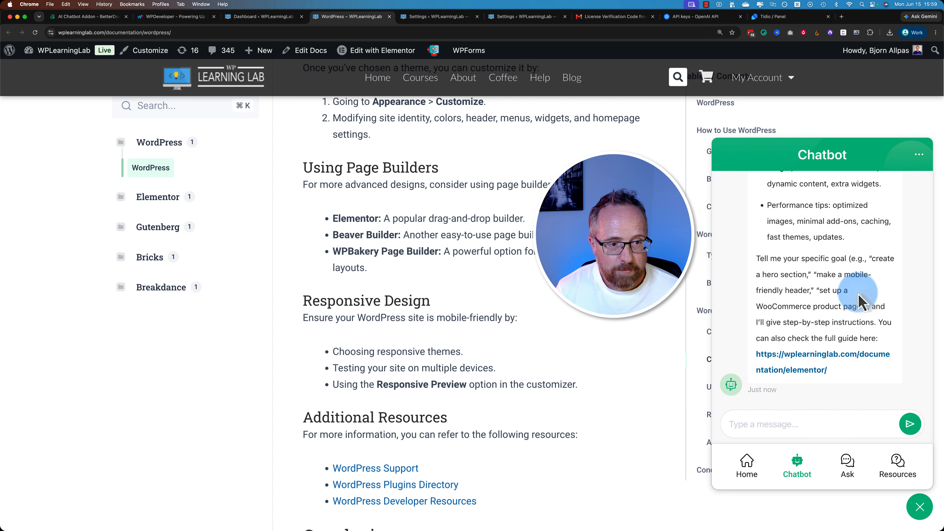
pyautogui.click(800, 357)
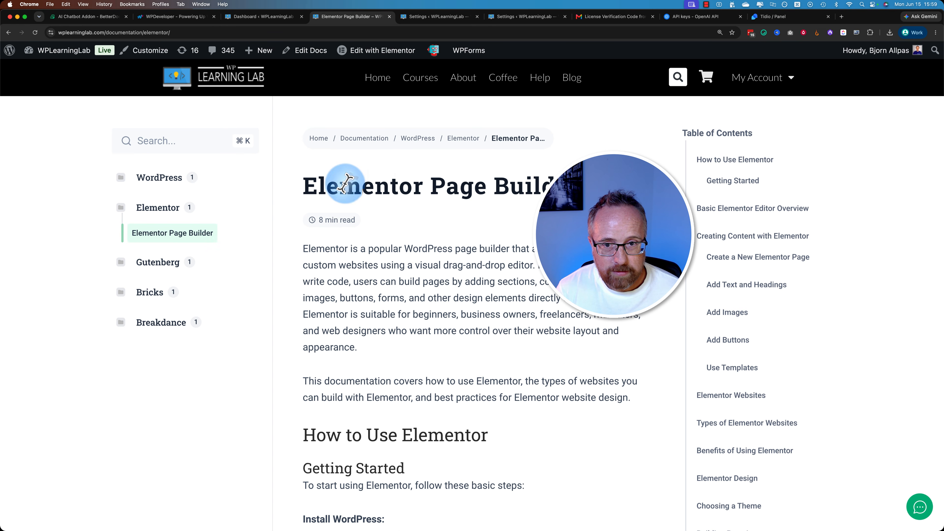
pyautogui.scroll(-10, 482, 313)
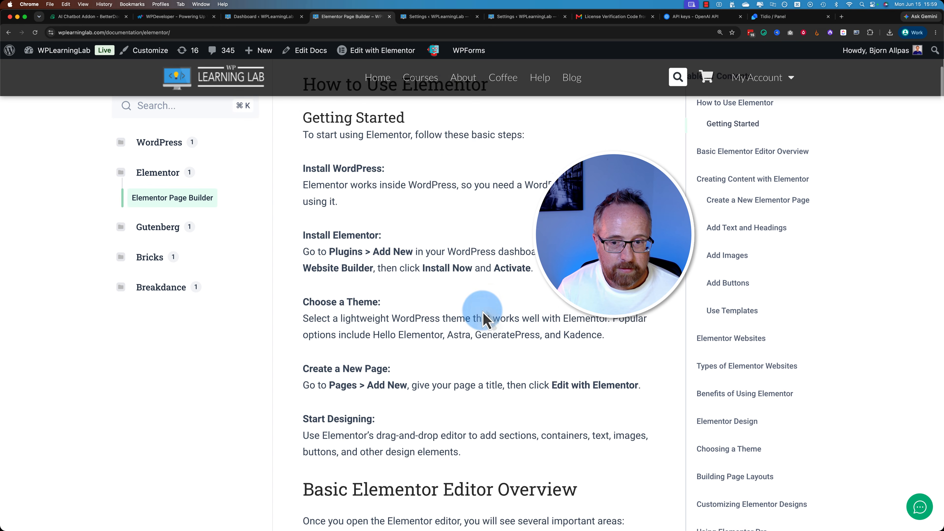
# - Ask the chatbot "How do you create a new page in Elementor?" and compare its answer with the guide's Create a New Page section
pyautogui.click(918, 506)
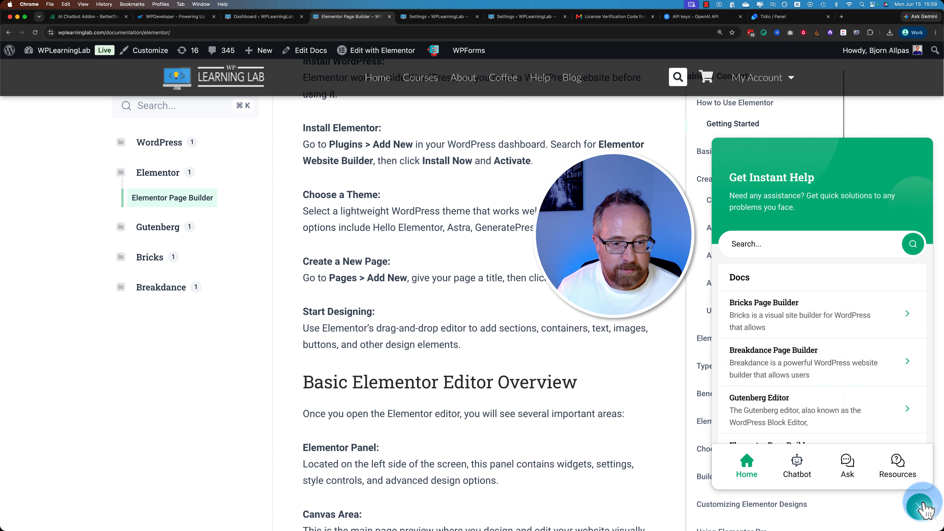
pyautogui.moveTo(304, 262); pyautogui.dragTo(388, 261)
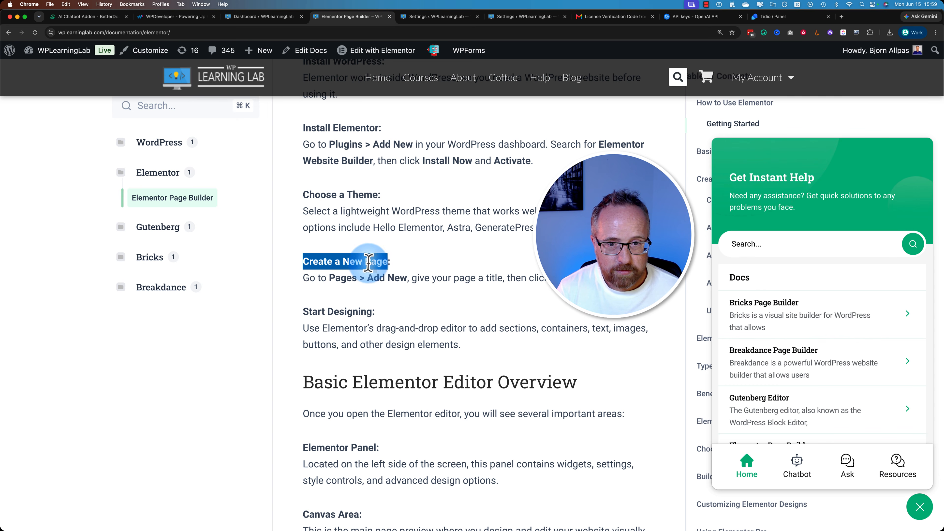
pyautogui.click(794, 470)
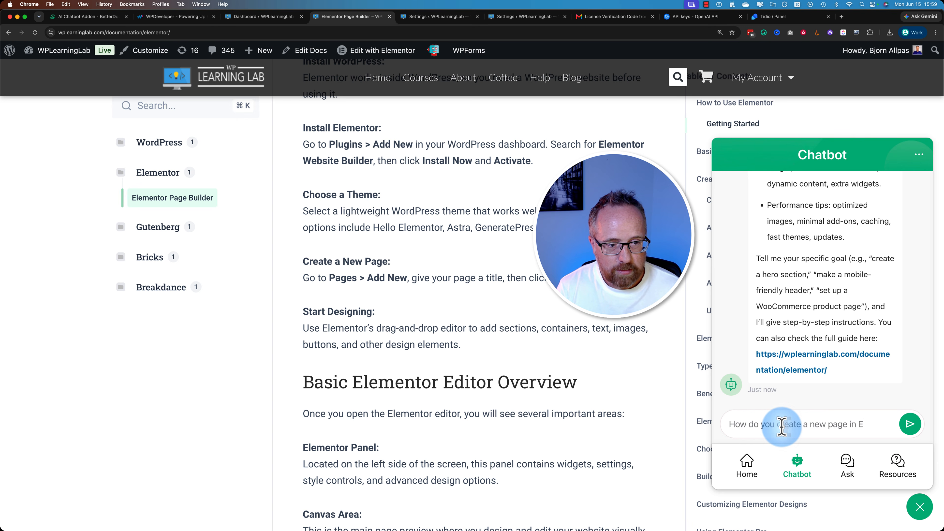
pyautogui.write('tor?')
pyautogui.press('Return')
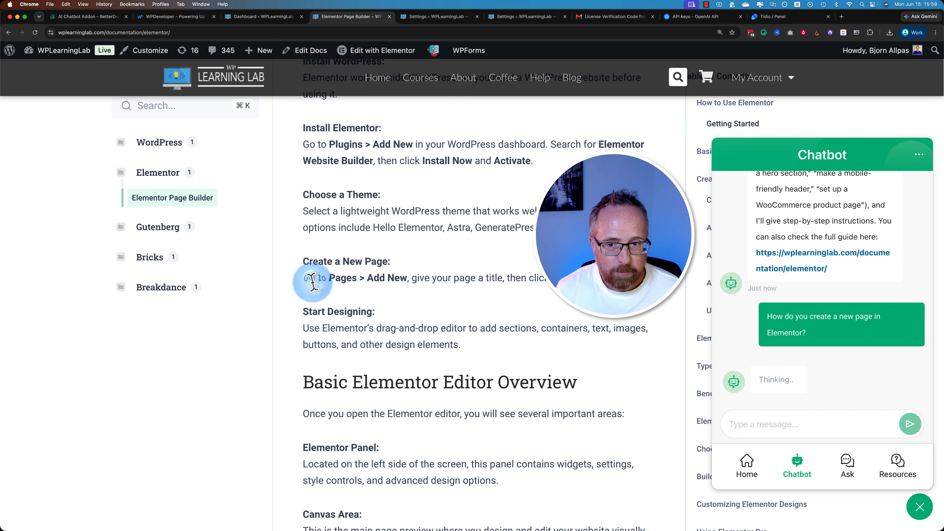
pyautogui.moveTo(302, 278); pyautogui.dragTo(639, 273)
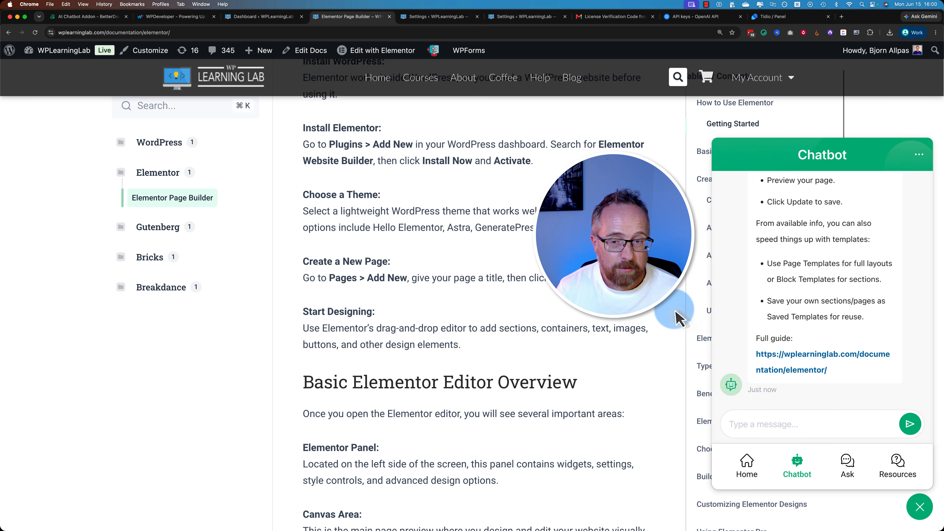
# - Compare the opening steps of the chatbot's reply with the Create a New Page instructions under Getting Started in the Elementor guide
pyautogui.scroll(5, 675, 318)
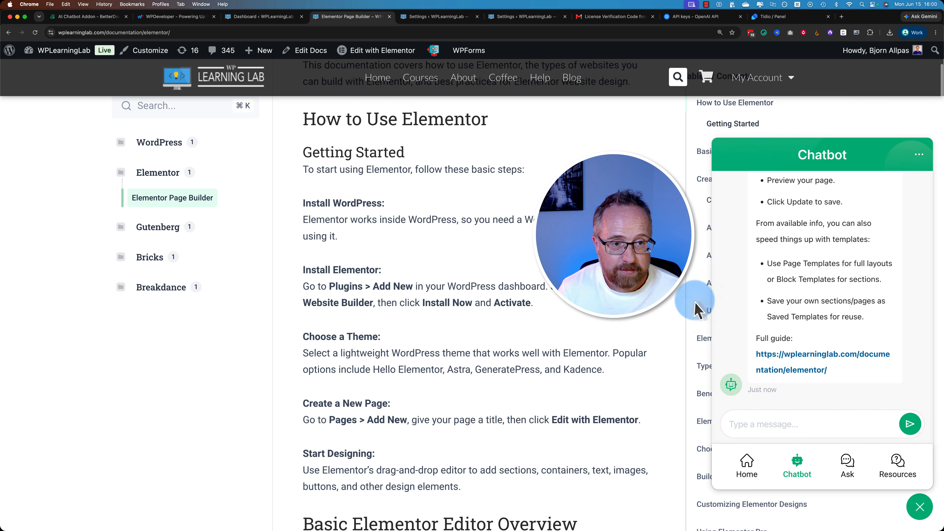
pyautogui.scroll(-8, 793, 344)
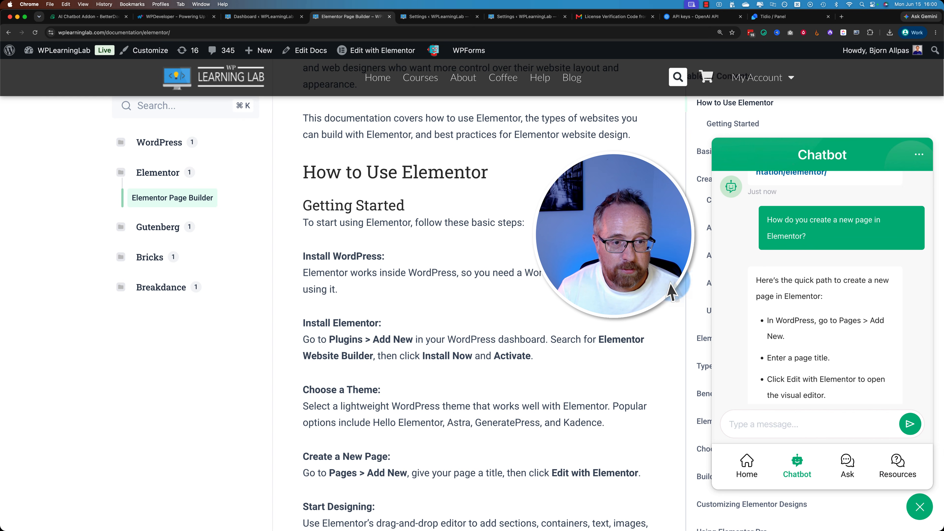
pyautogui.scroll(-2, 780, 260)
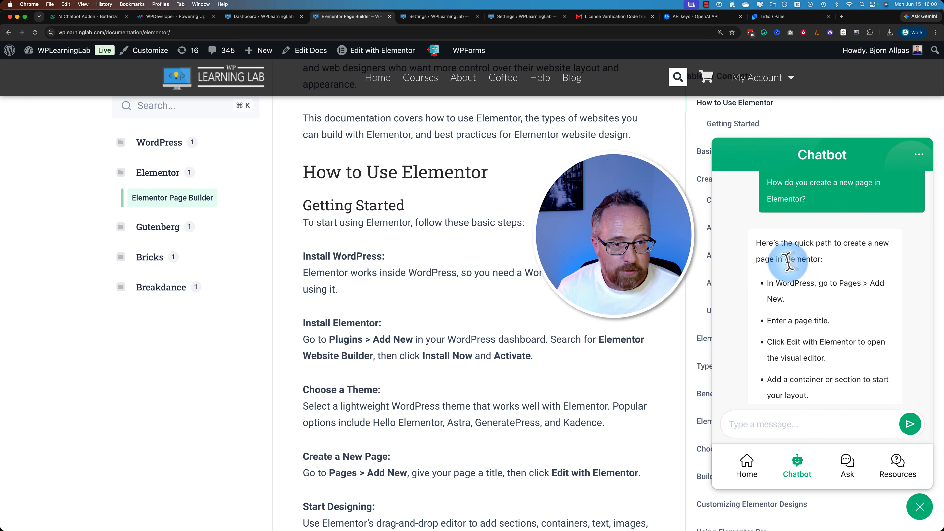
pyautogui.scroll(-3, 786, 253)
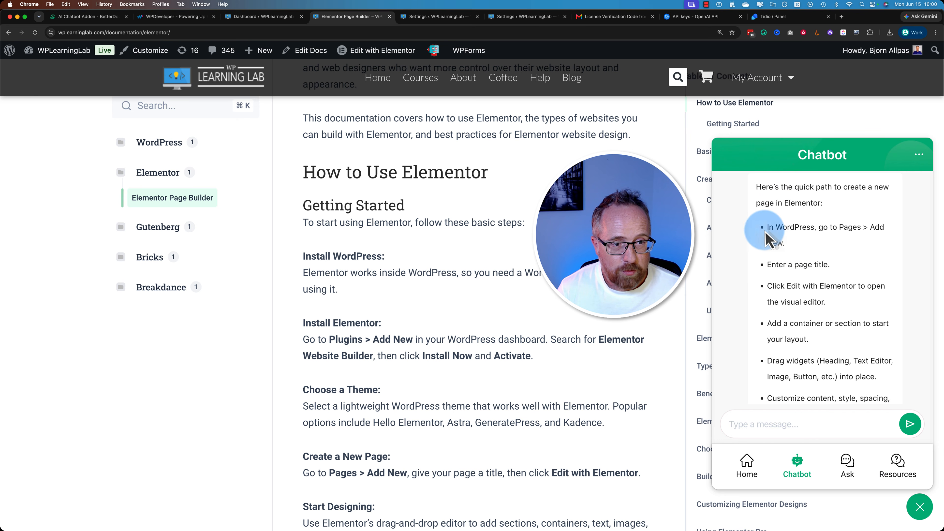
pyautogui.scroll(-2, 837, 254)
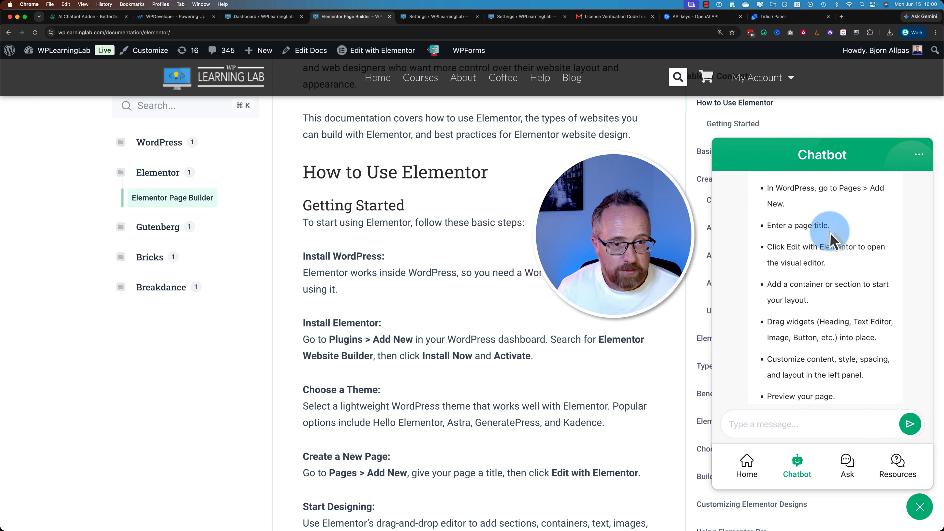
pyautogui.moveTo(767, 243); pyautogui.dragTo(862, 267)
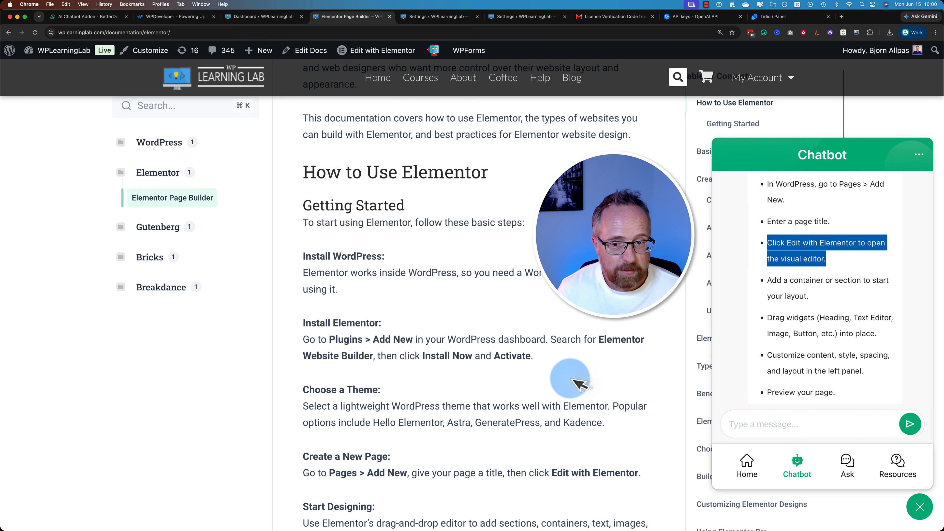
pyautogui.scroll(-4, 569, 380)
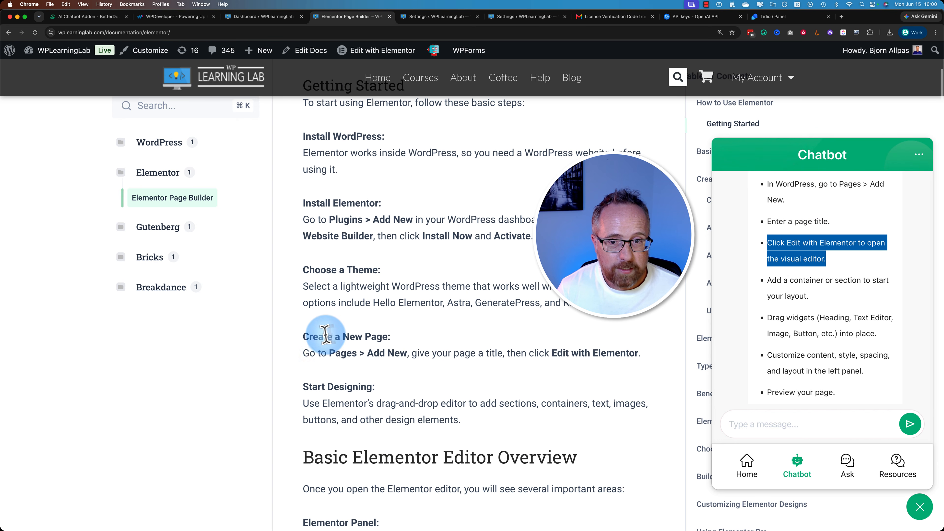
pyautogui.moveTo(305, 336); pyautogui.dragTo(393, 336)
pyautogui.moveTo(587, 351); pyautogui.dragTo(628, 350)
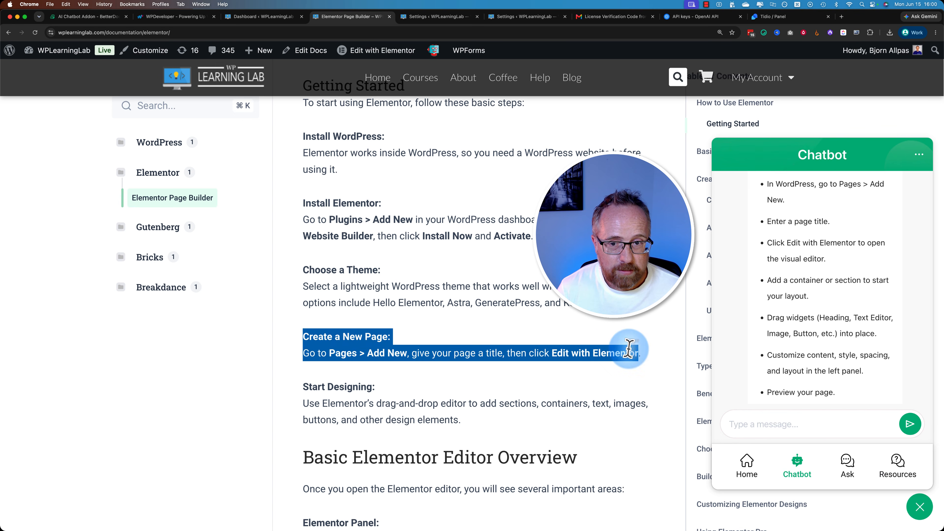
# - Read the rest of the chatbot's reply, from adding a container to using templates, alongside the guide's editor overview
pyautogui.scroll(-15, 629, 358)
pyautogui.moveTo(776, 279); pyautogui.dragTo(787, 297)
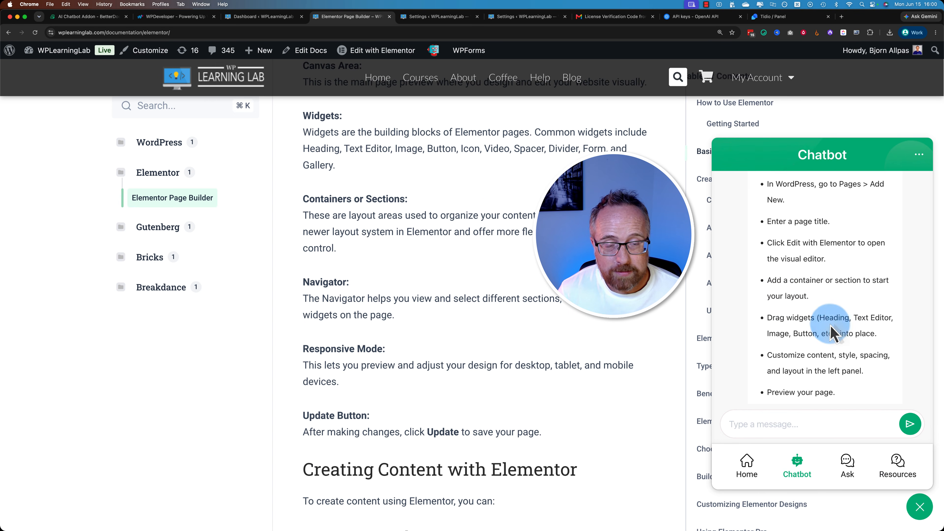
pyautogui.scroll(-1, 810, 288)
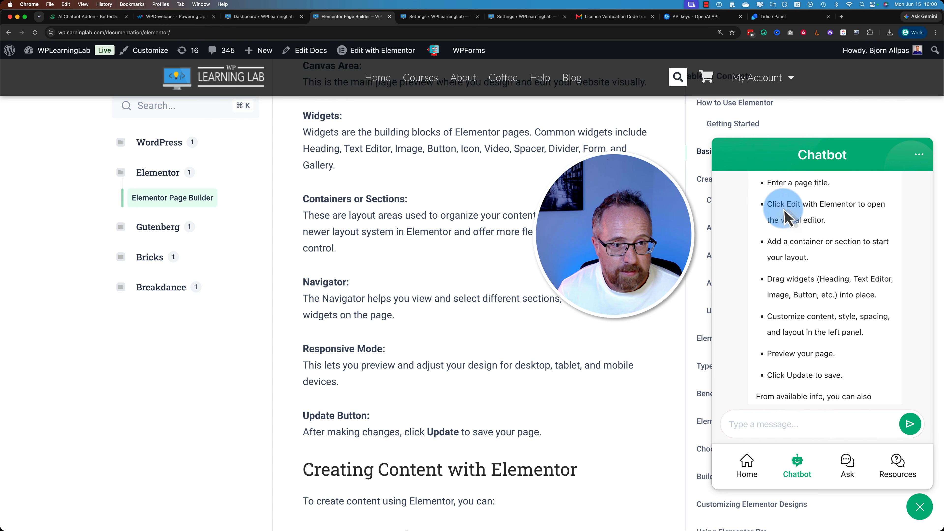
pyautogui.scroll(1, 777, 205)
pyautogui.scroll(-1, 778, 205)
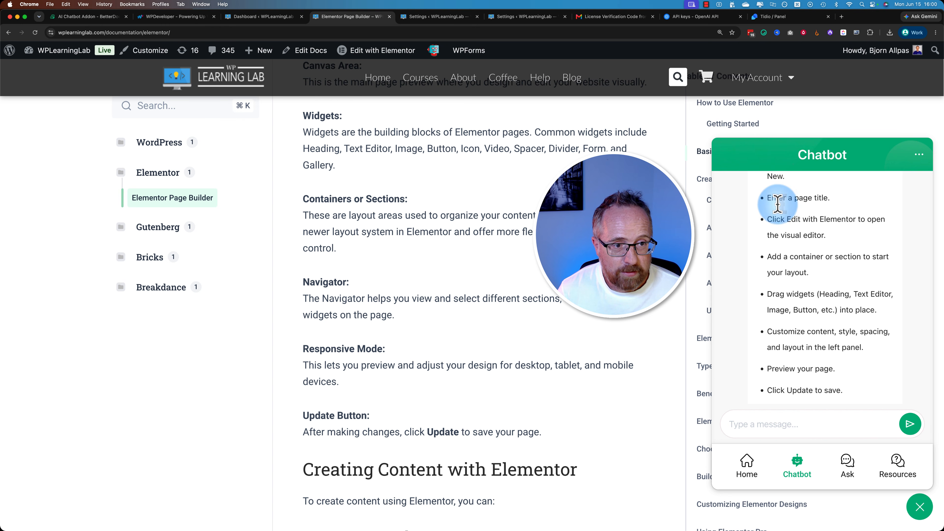
pyautogui.scroll(-1, 785, 222)
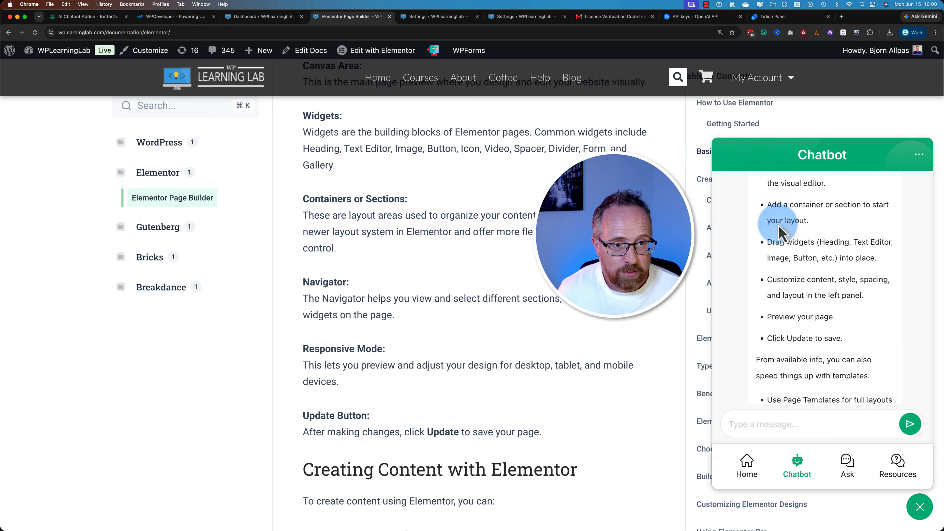
pyautogui.moveTo(765, 239); pyautogui.dragTo(825, 359)
pyautogui.scroll(-2, 855, 312)
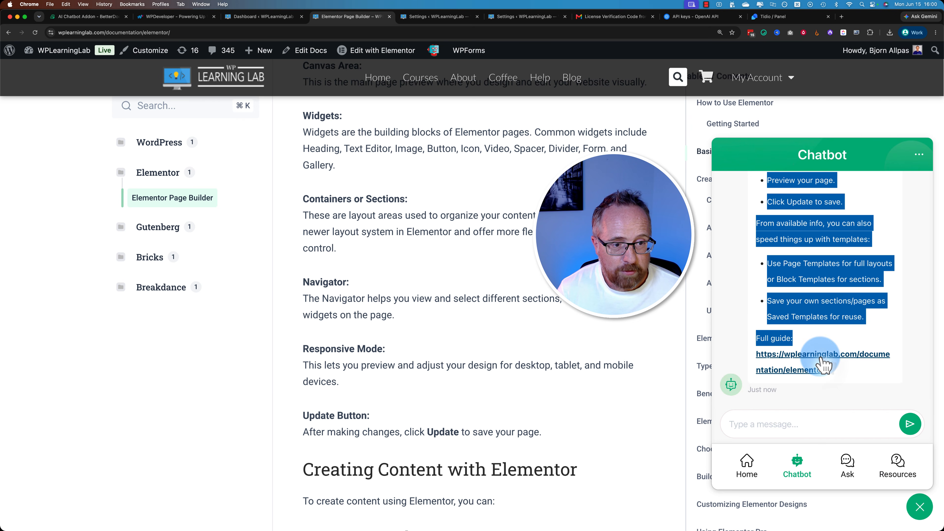
# - Open the blog post "#2 way hackers hack WordPress – Disable XMLRPC in WordPress" and examine its opening sentence about hacked sites
pyautogui.keyDown('super'); pyautogui.click(570, 78); pyautogui.keyUp('super')
pyautogui.click(407, 11)
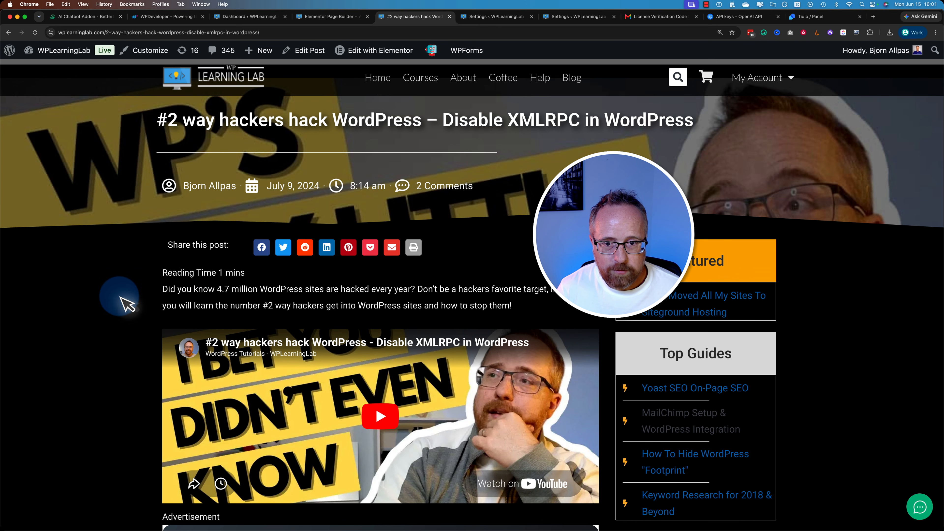
pyautogui.scroll(-3, 122, 290)
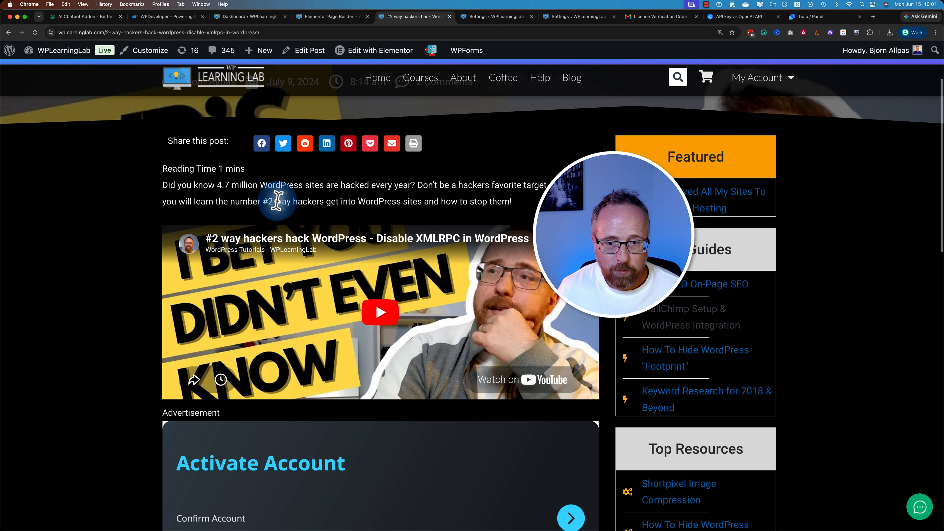
pyautogui.scroll(3, 169, 277)
pyautogui.moveTo(169, 276); pyautogui.dragTo(543, 276)
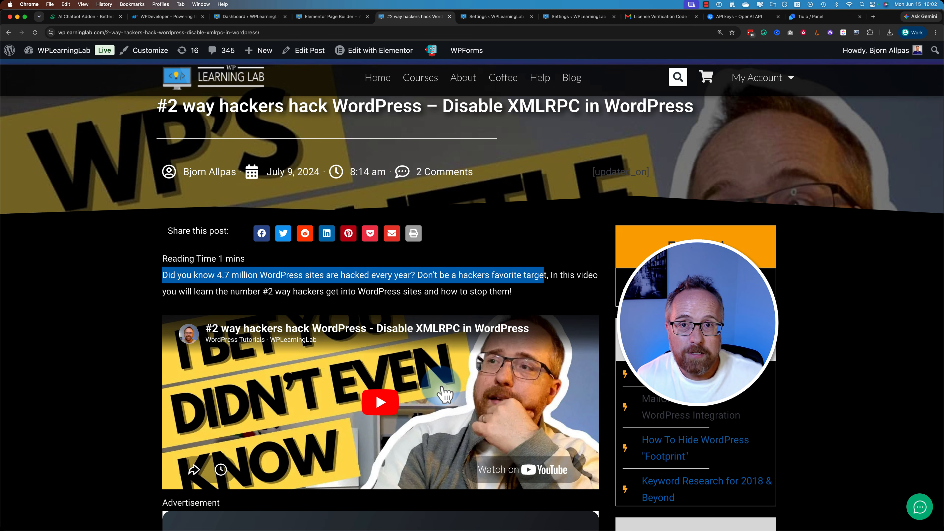
pyautogui.click(166, 274)
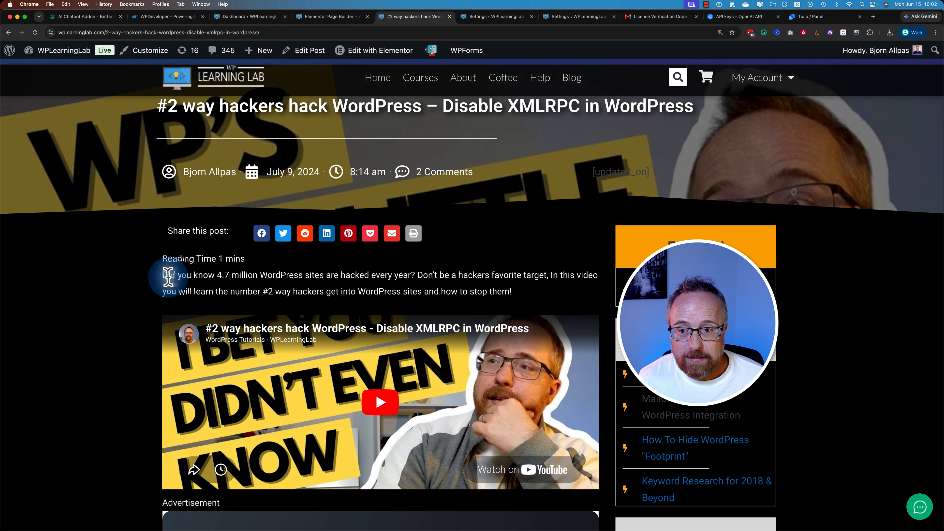
pyautogui.moveTo(217, 275); pyautogui.dragTo(329, 267)
pyautogui.click(323, 274)
pyautogui.moveTo(260, 275); pyautogui.dragTo(411, 275)
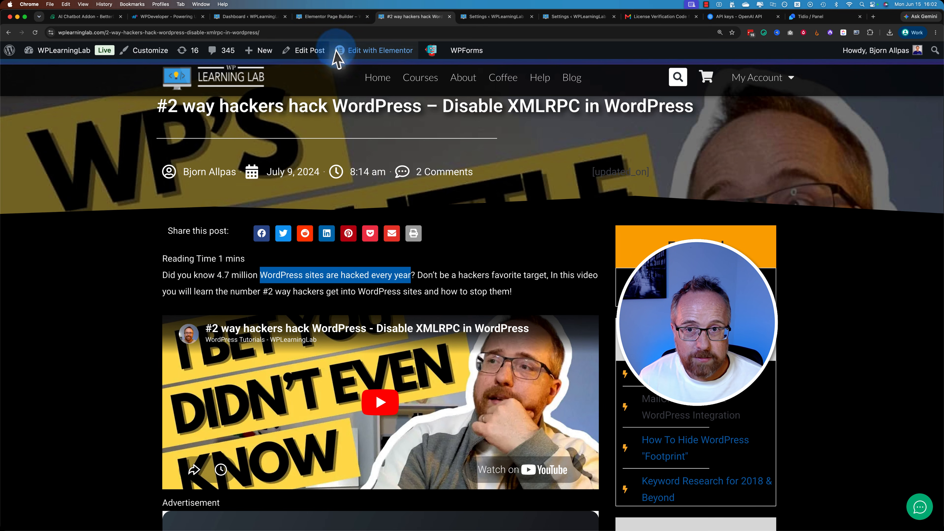
# - Return to the Elementor guide page and ask the chatbot "How many WordPress sites are hacked every year?"
pyautogui.click(328, 18)
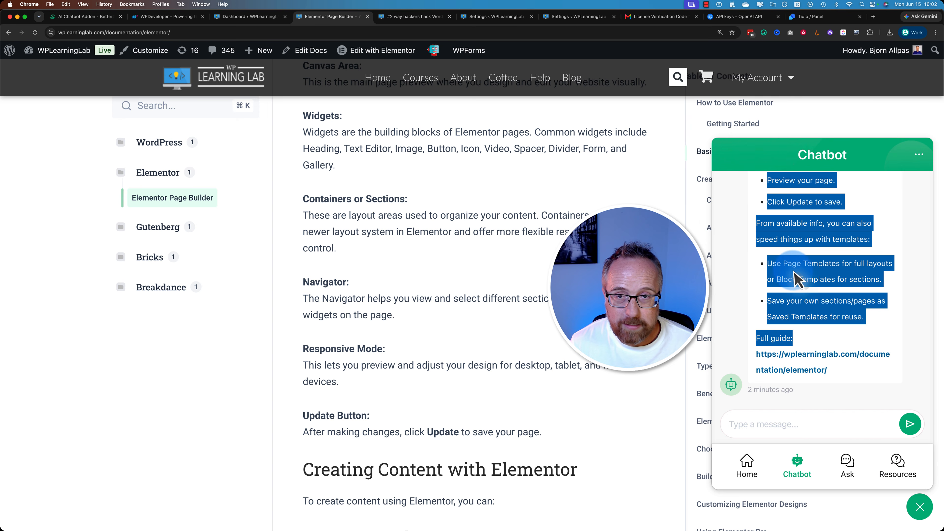
pyautogui.click(775, 442)
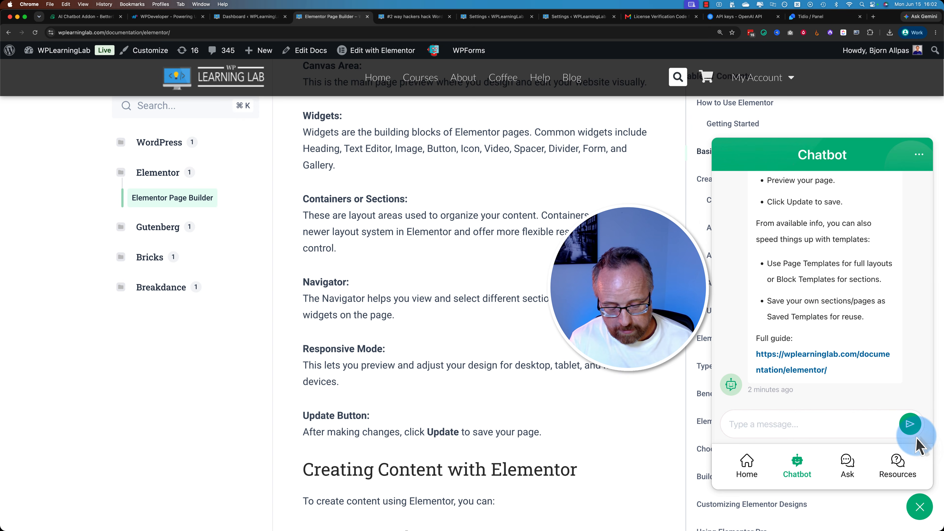
pyautogui.write('How many WordPress sites are hacked every year')
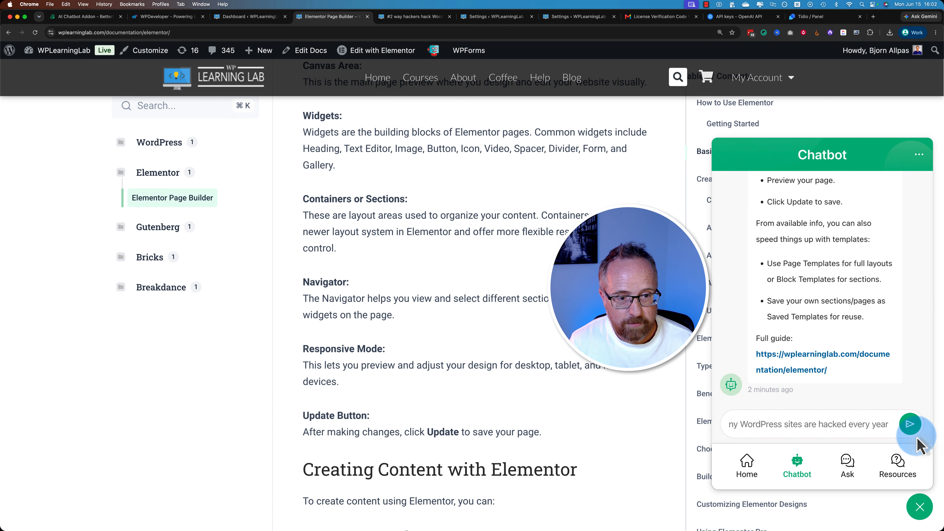
pyautogui.write('?')
pyautogui.press('Return')
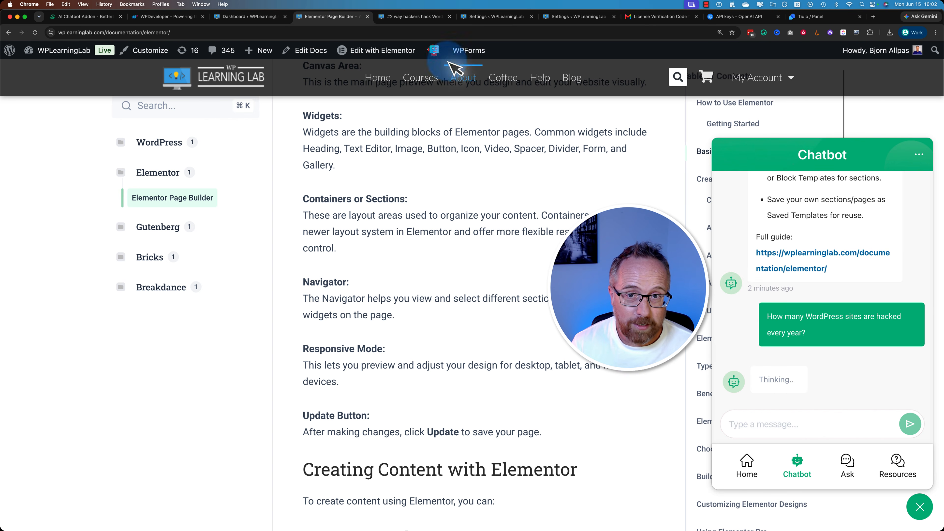
# - Highlight the number of hacked sites in the XMLRPC blog post's opening sentence and return to the chatbot's reply
pyautogui.click(405, 17)
pyautogui.click(217, 276)
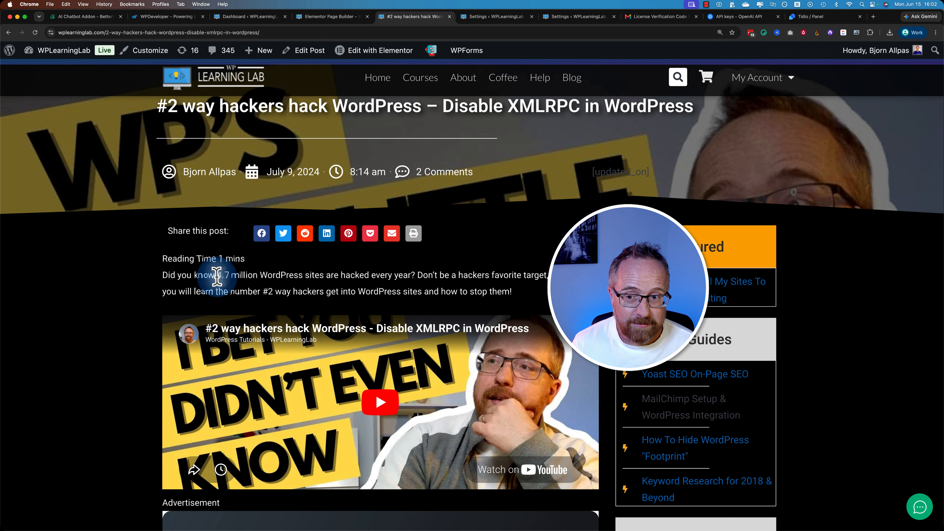
pyautogui.moveTo(217, 277); pyautogui.dragTo(266, 287)
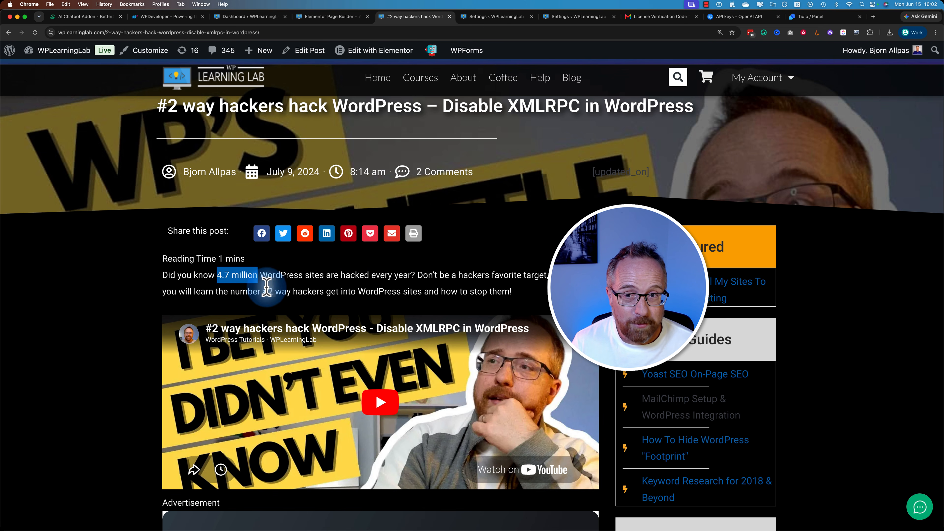
pyautogui.click(333, 16)
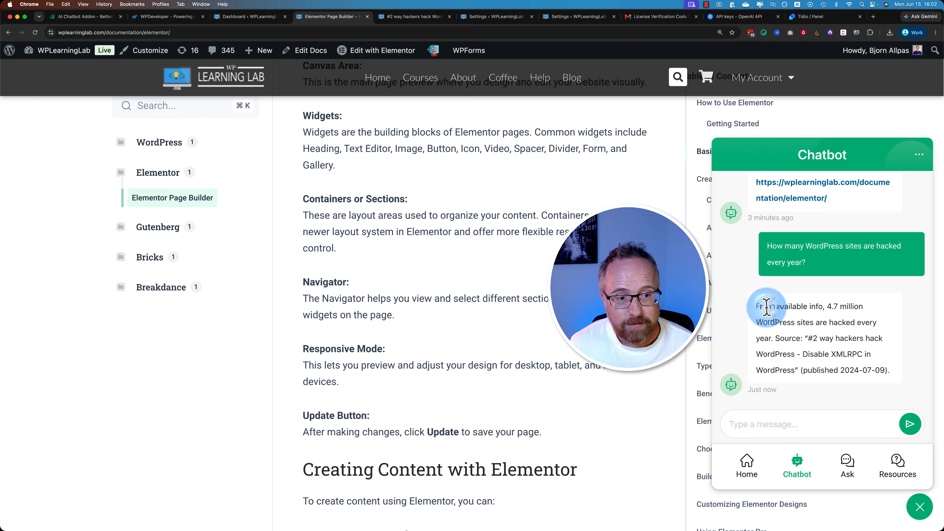
# - Check the source title and publication date cited in the chatbot's reply against the XMLRPC blog post
pyautogui.moveTo(767, 307); pyautogui.dragTo(896, 374)
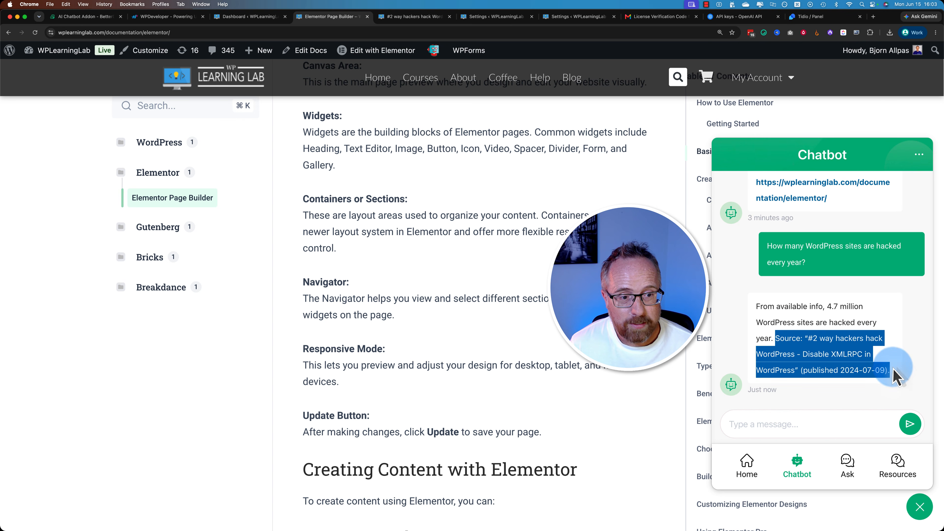
pyautogui.click(878, 365)
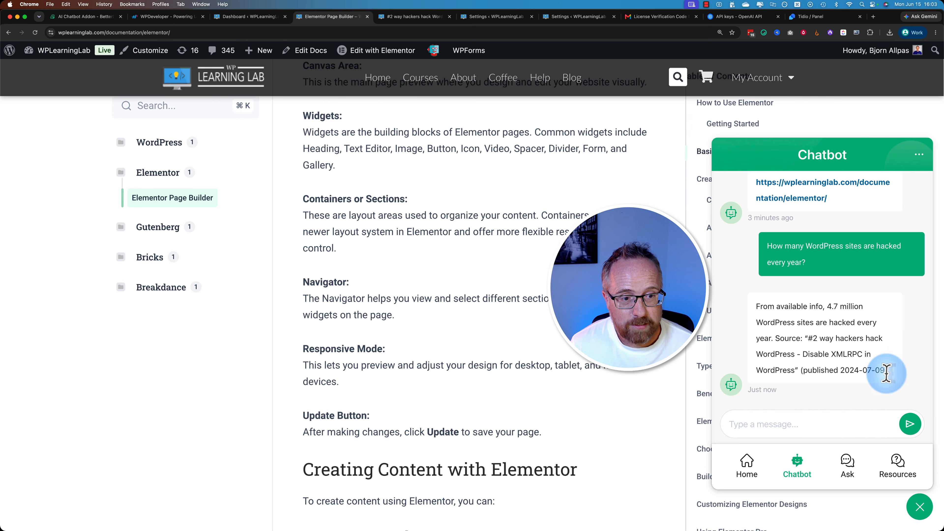
pyautogui.moveTo(800, 370); pyautogui.dragTo(854, 370)
pyautogui.moveTo(814, 338); pyautogui.dragTo(795, 371)
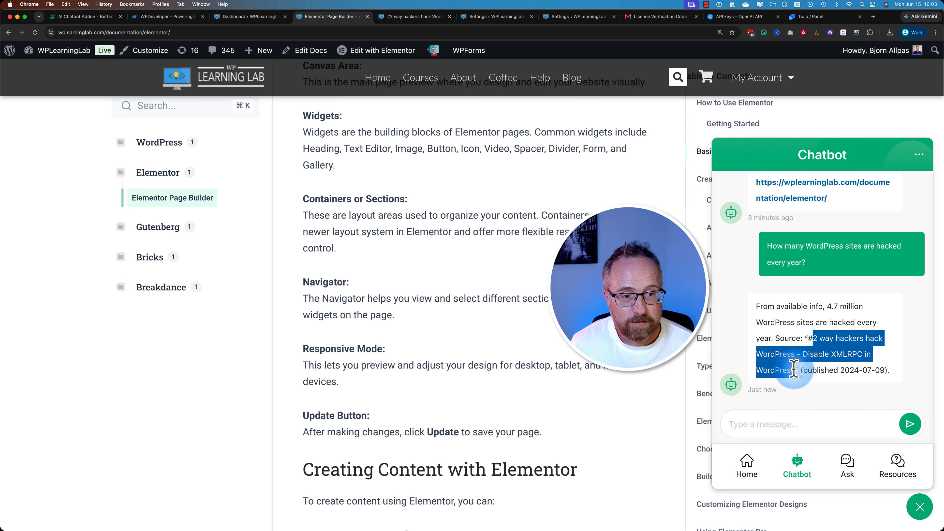
pyautogui.click(416, 18)
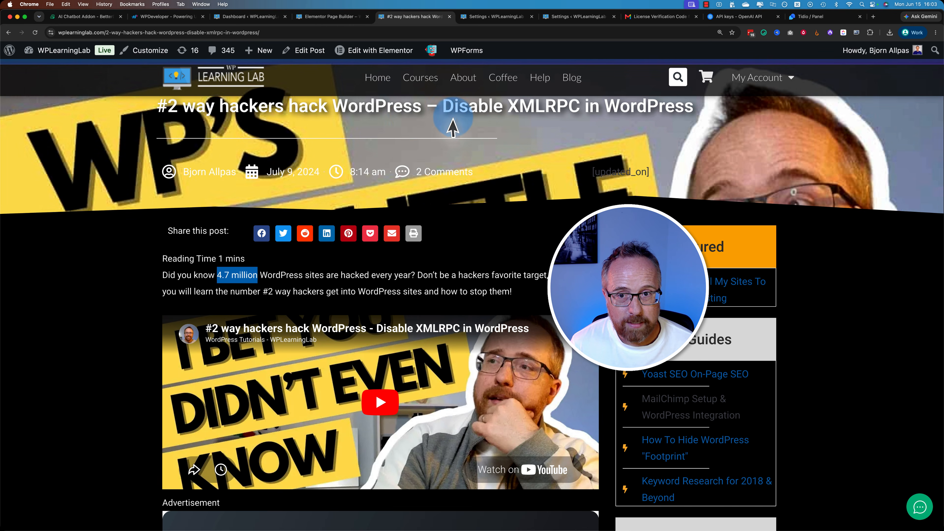
pyautogui.click(331, 17)
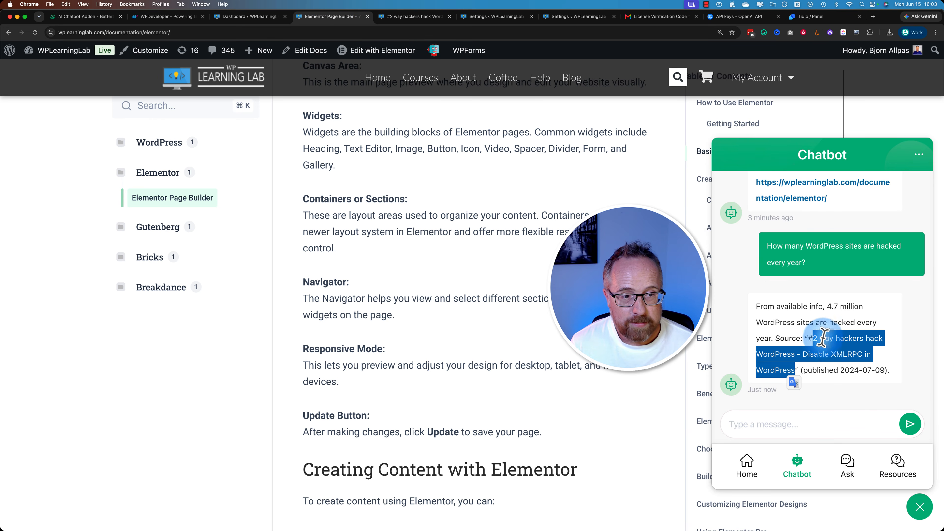
pyautogui.click(821, 353)
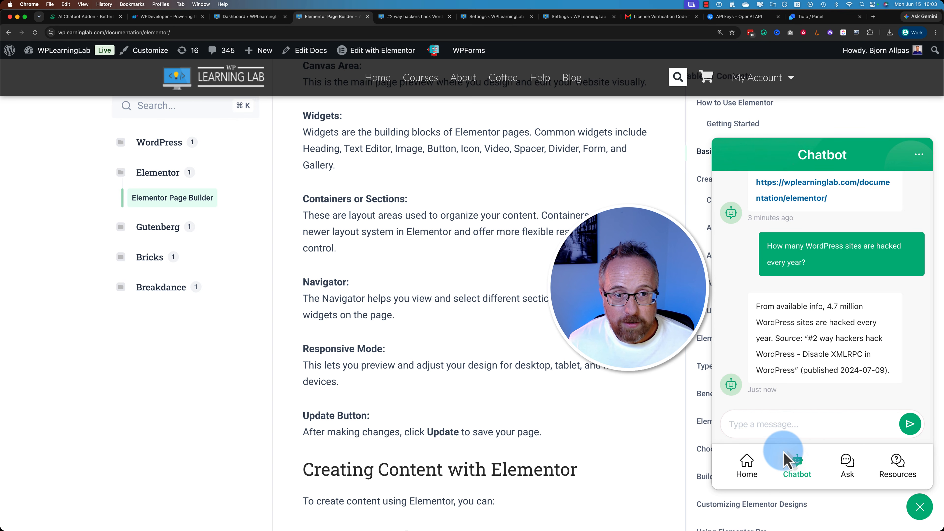
# - Examine the chat widget's Ask contact form and return to the chatbot conversation
pyautogui.click(847, 463)
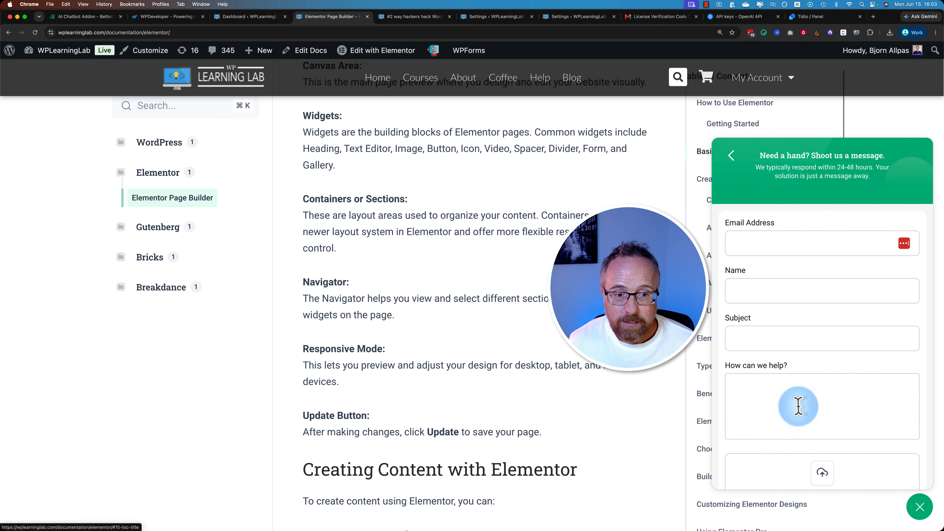
pyautogui.scroll(-5, 799, 405)
pyautogui.scroll(5, 799, 405)
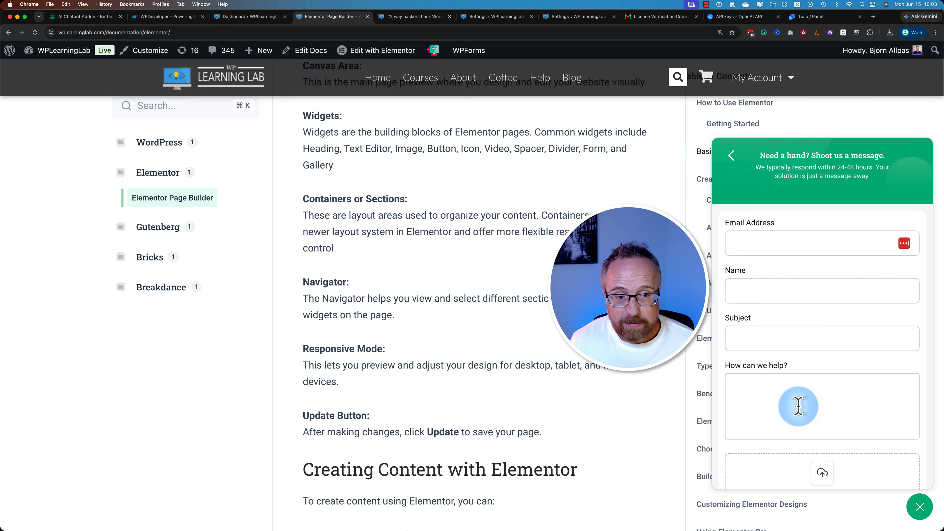
pyautogui.click(732, 156)
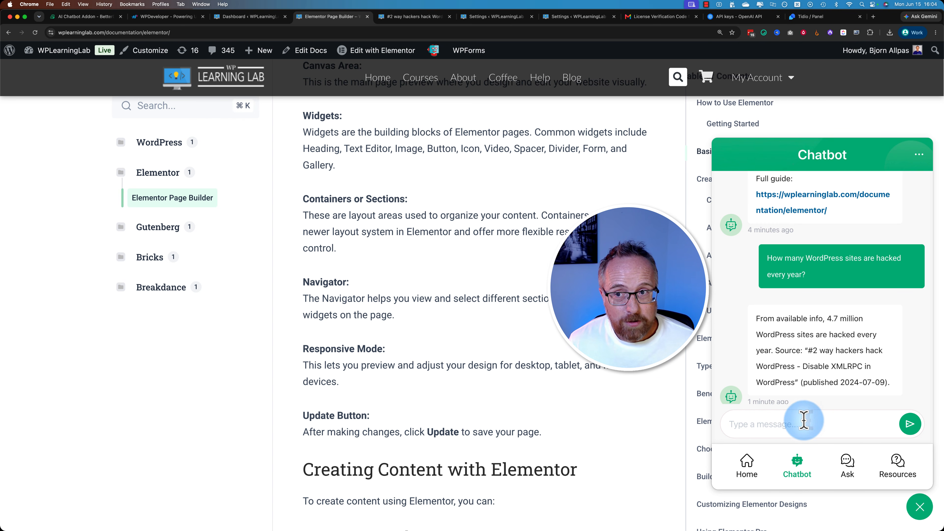
# - View the BetterDocs AI Chatbot Addon page and go back to the XMLRPC blog post
pyautogui.click(88, 17)
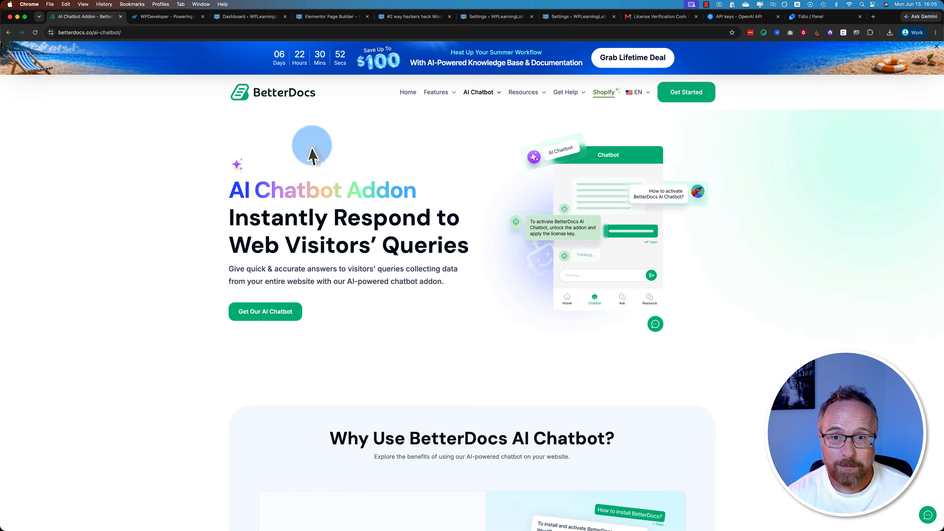
pyautogui.click(413, 16)
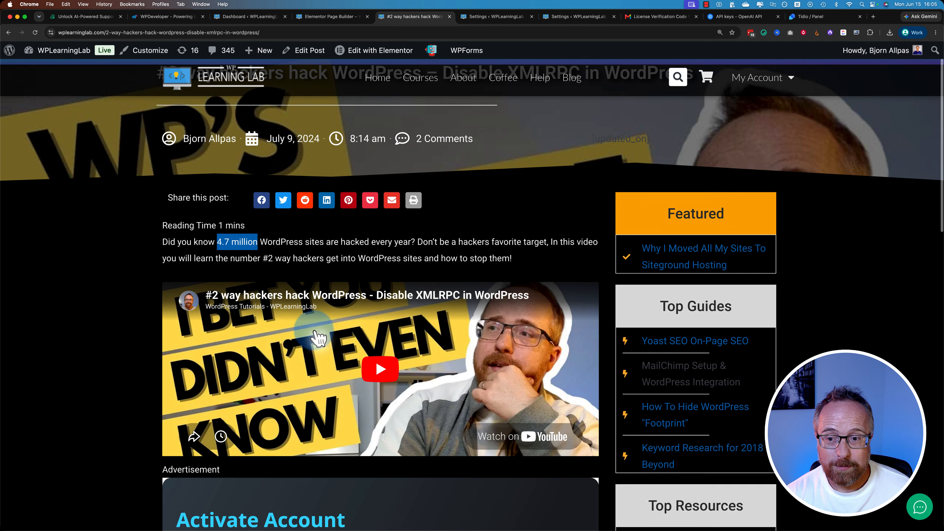
pyautogui.scroll(-1, 327, 327)
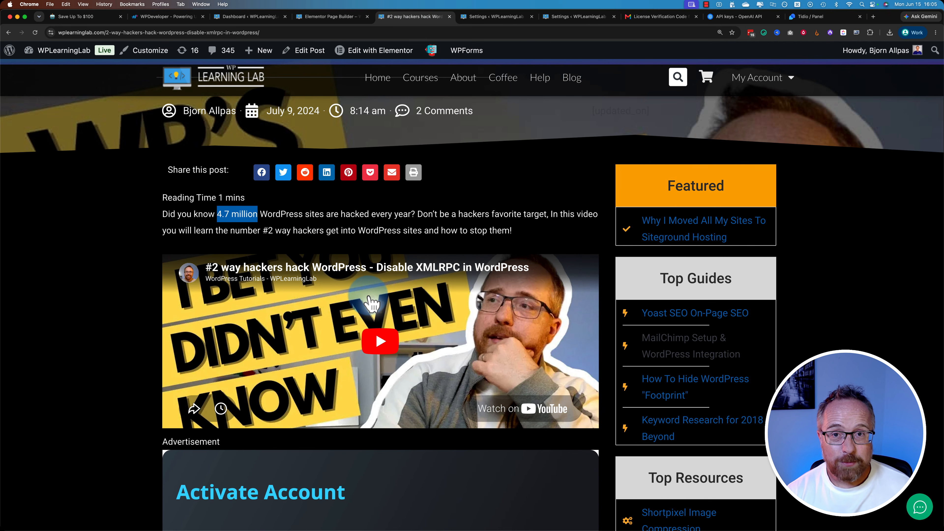